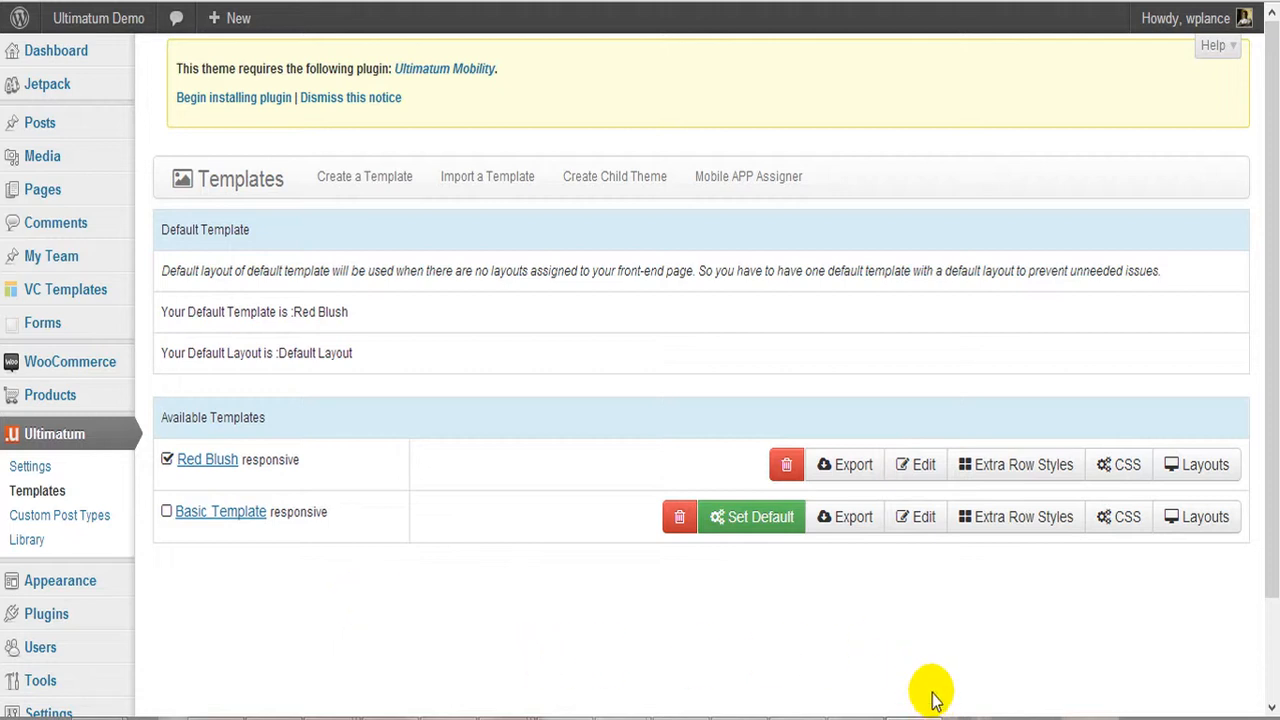
Step: Open the layouts of the Red Blush template
left_click(1208, 463)
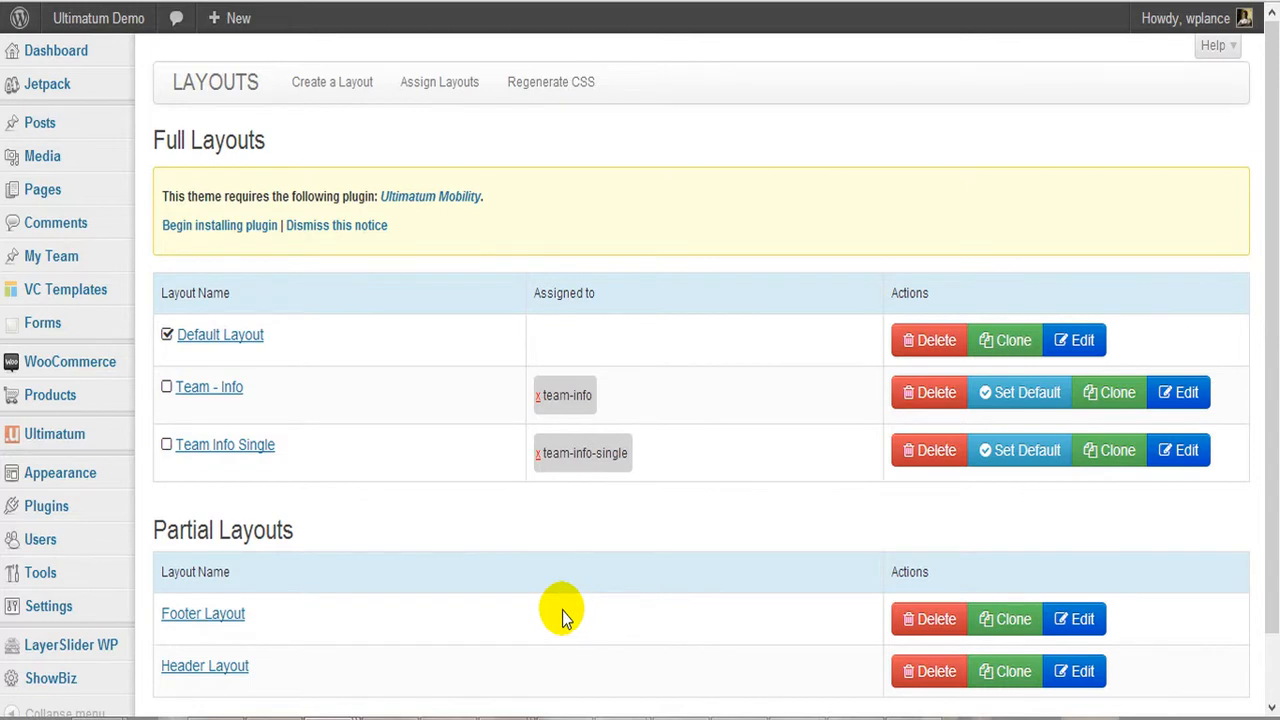
left_click(915, 718)
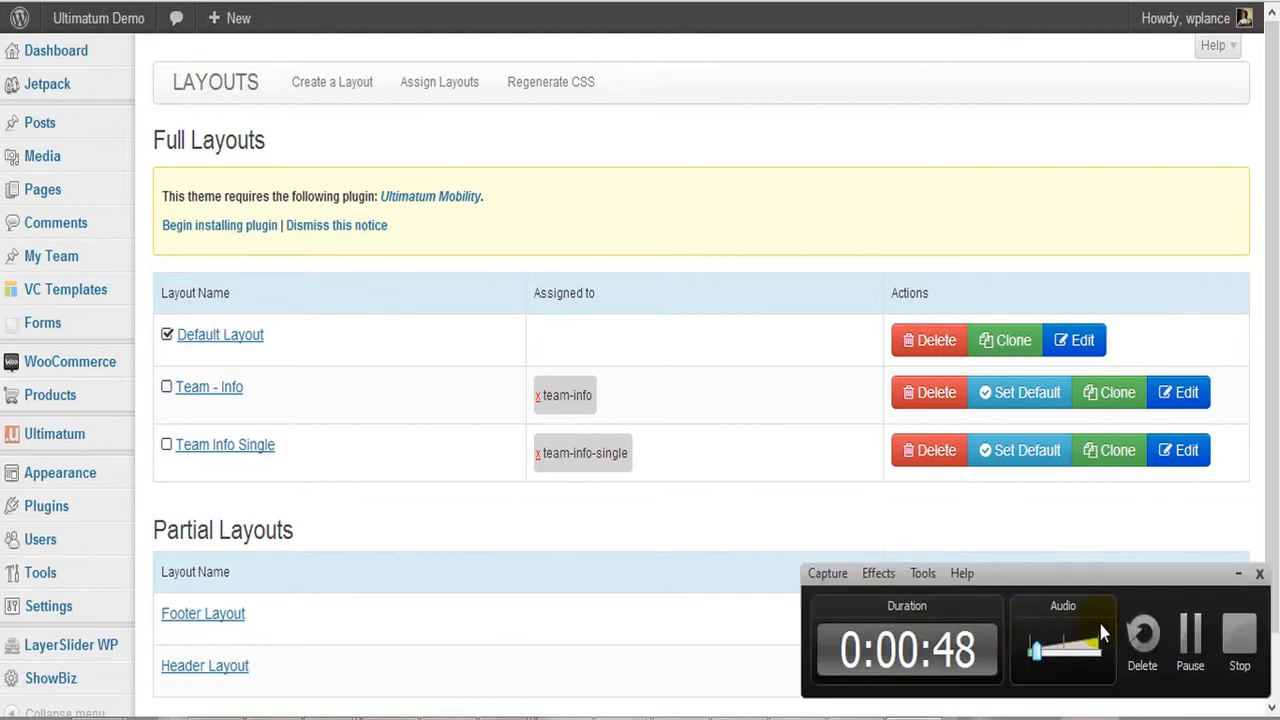
left_click(1185, 645)
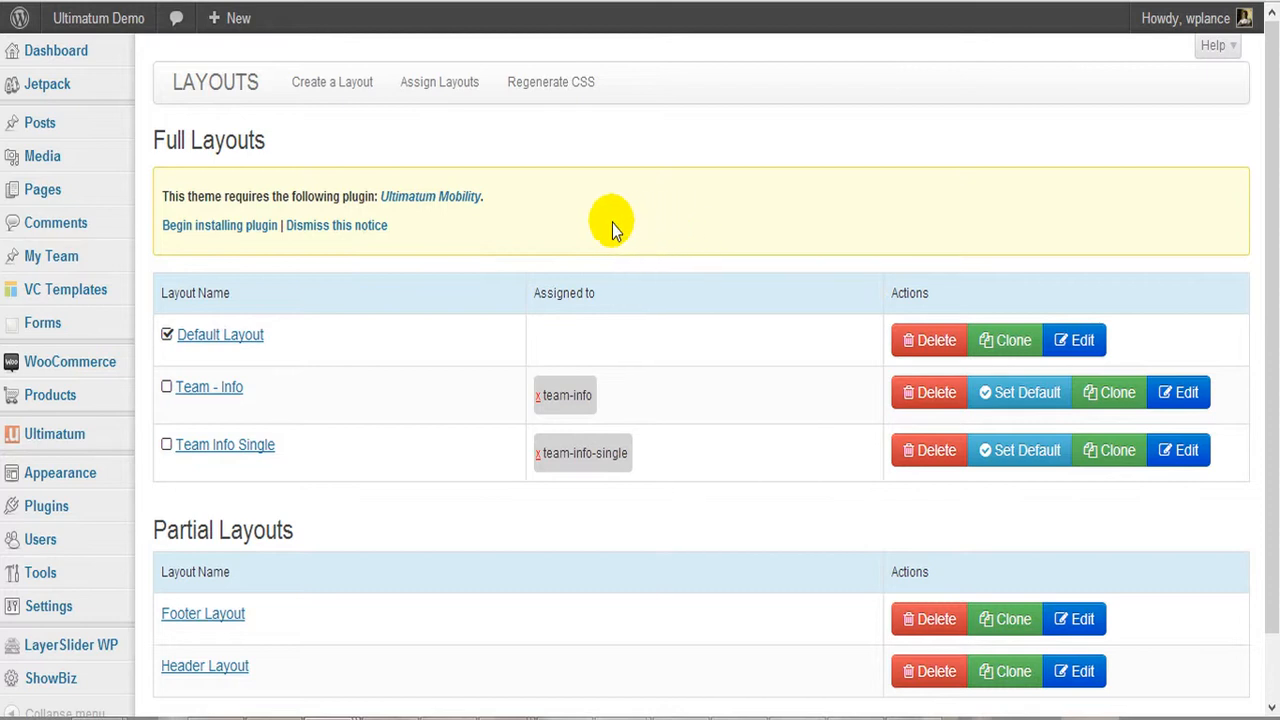
Step: Open the Ultimatum theme settings in a new browser tab and go to the sidebar settings
mouse_move(128, 440)
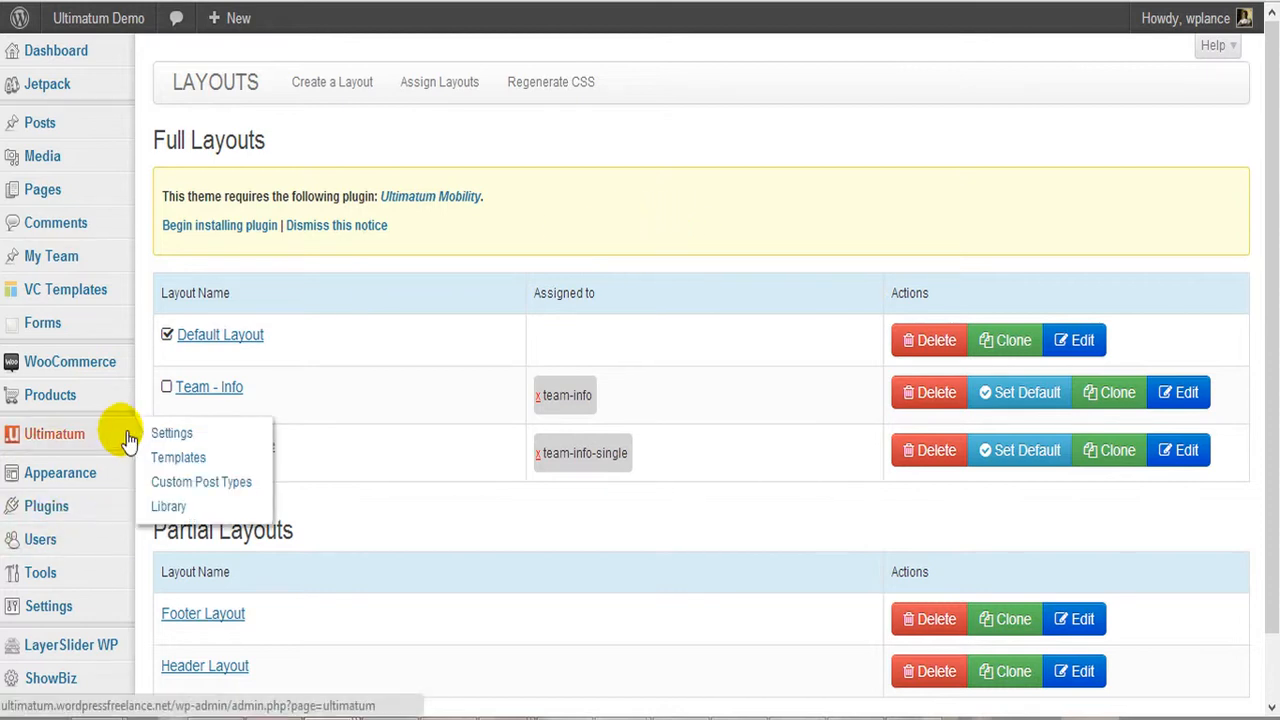
right_click(200, 432)
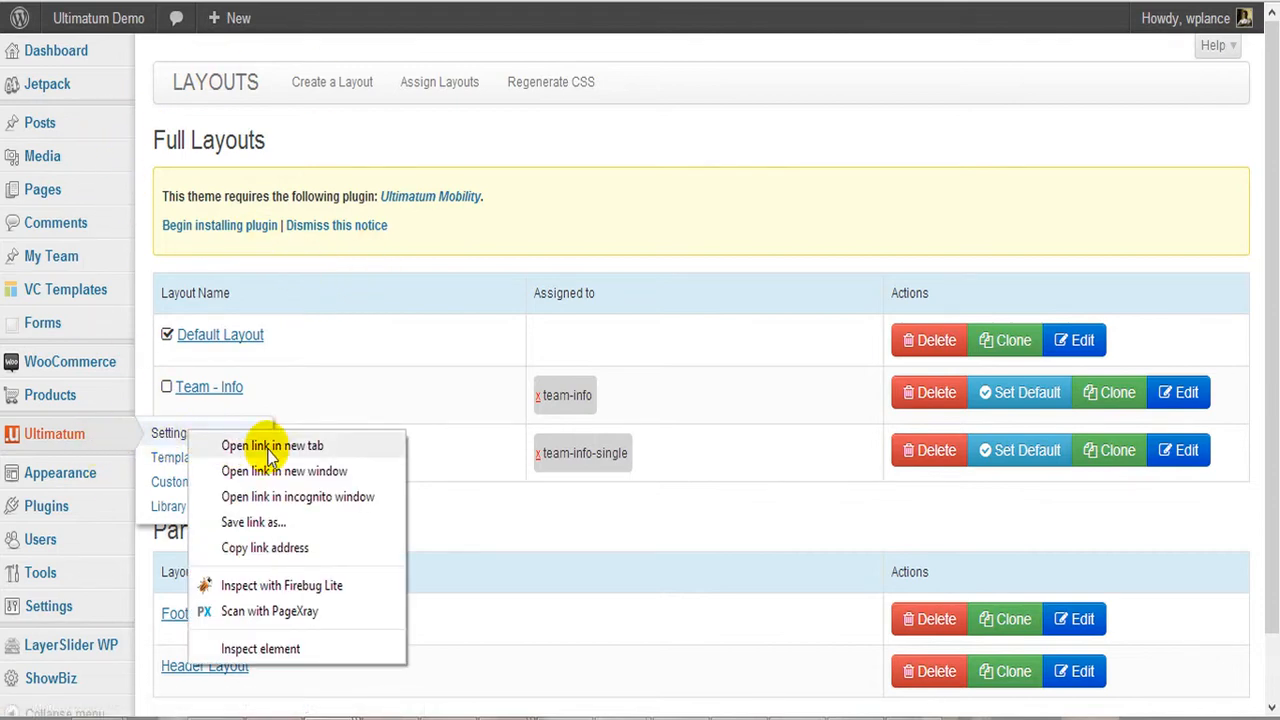
left_click(266, 447)
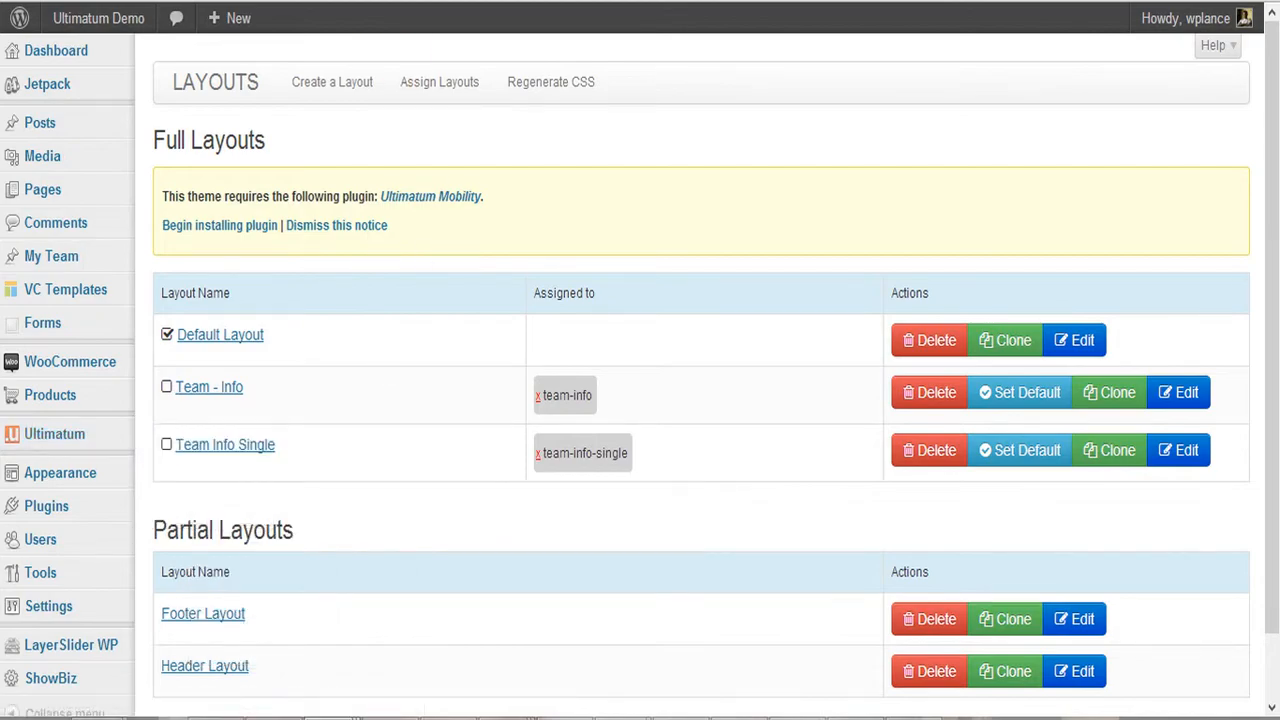
left_click(560, 1)
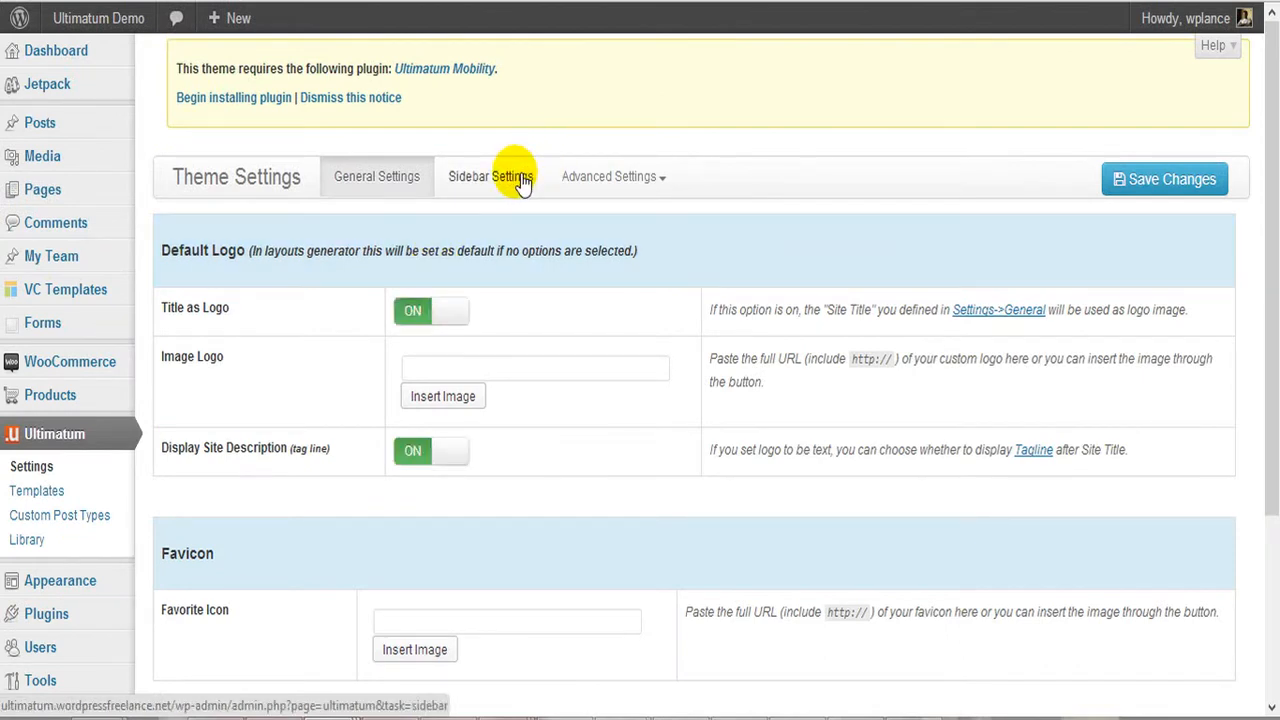
left_click(520, 180)
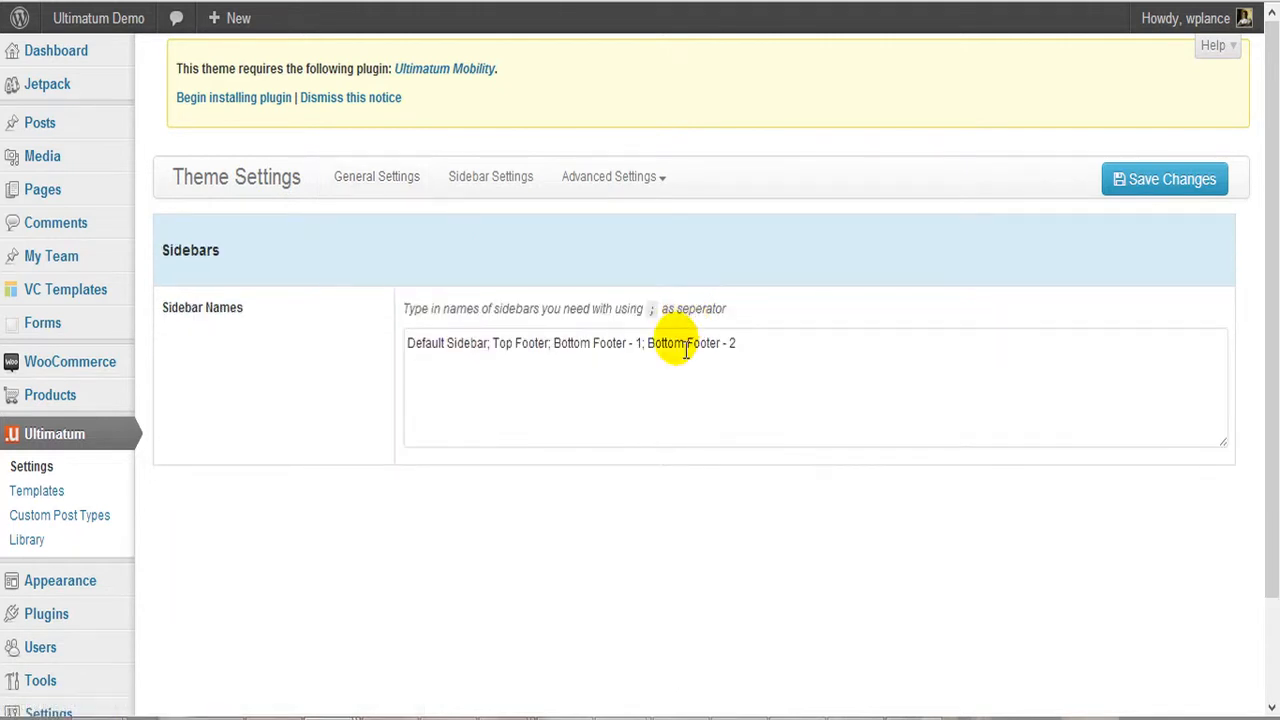
Step: Examine the defined sidebar names and the instruction on which separator to put between them
left_click_drag(408, 345, 760, 351)
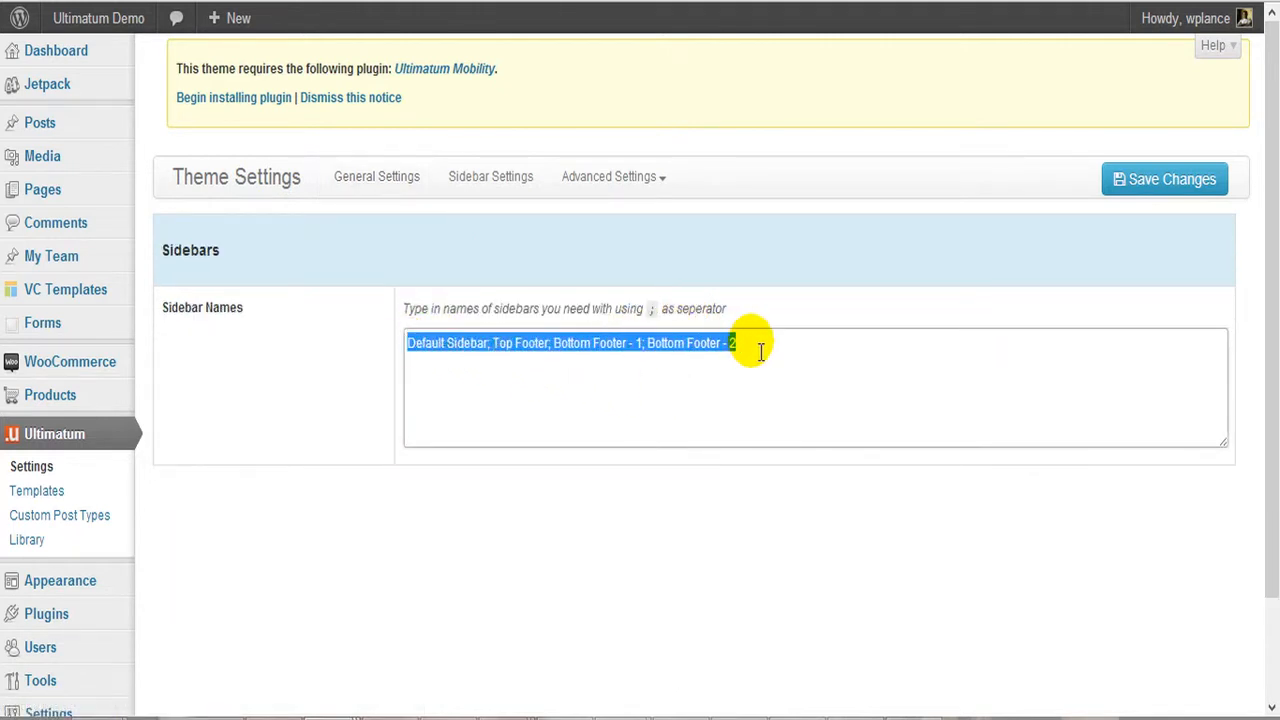
left_click(430, 349)
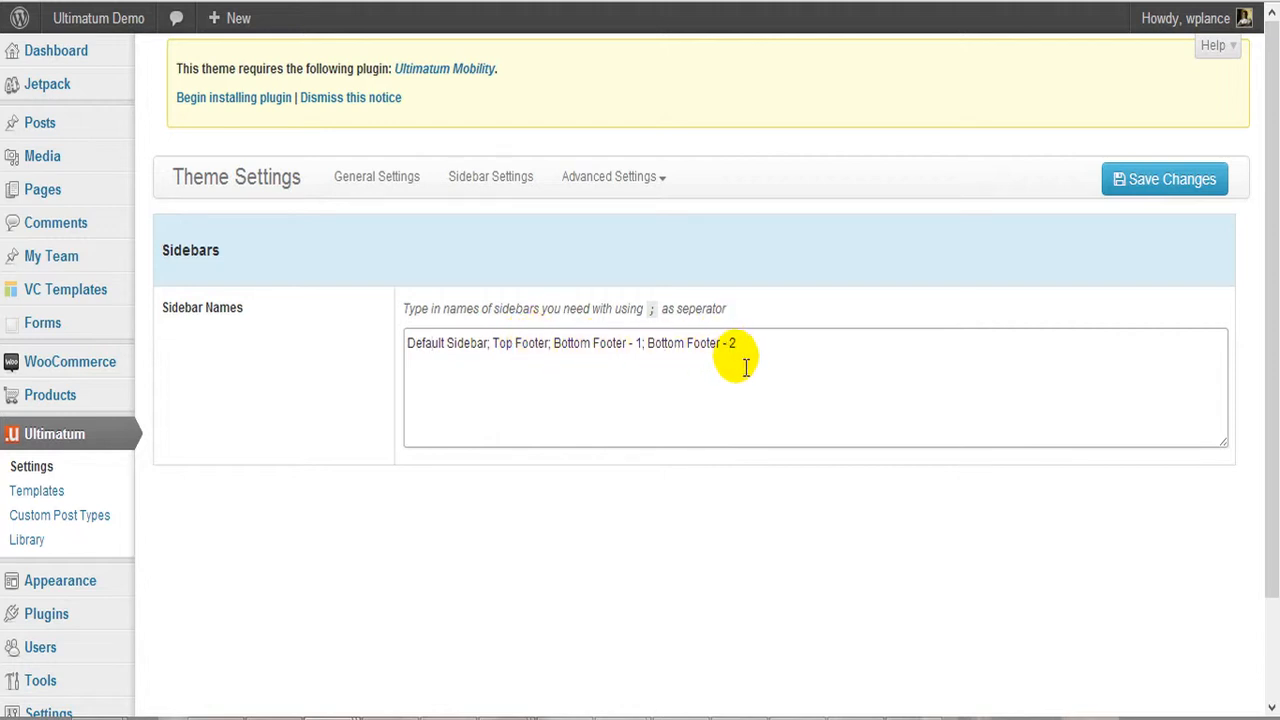
left_click_drag(757, 360, 400, 349)
left_click(776, 340)
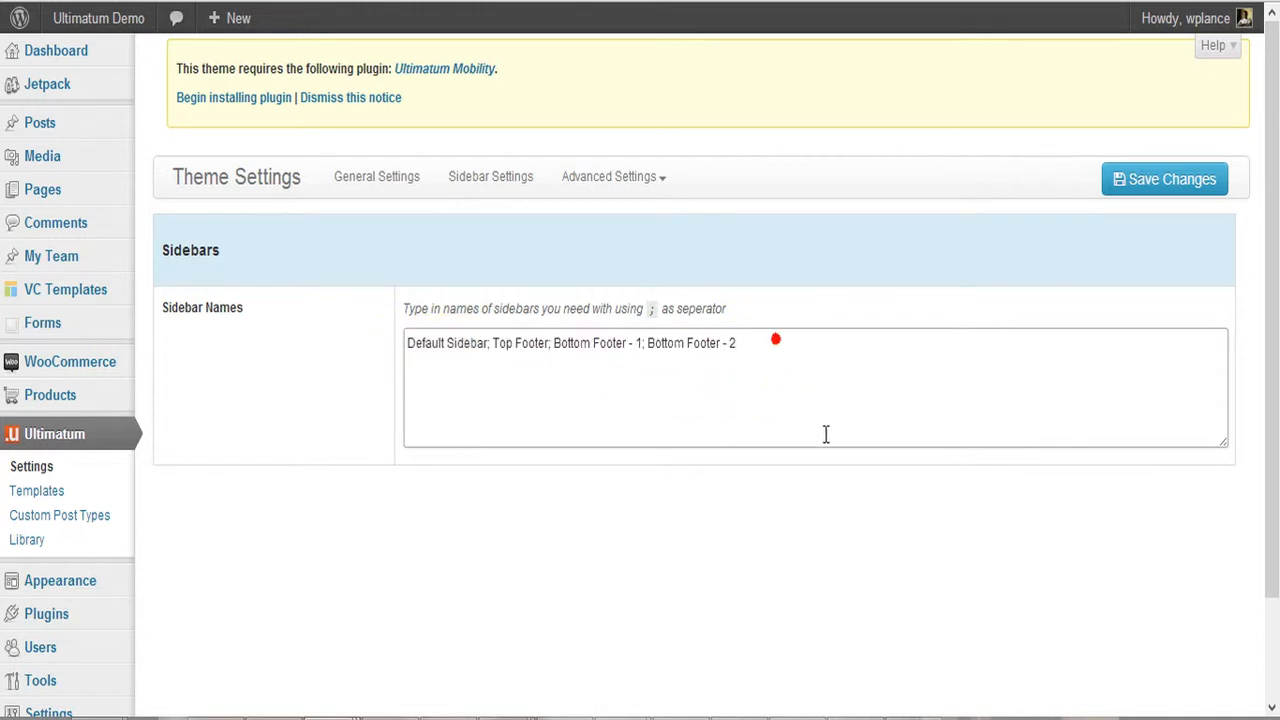
left_click_drag(405, 307, 735, 313)
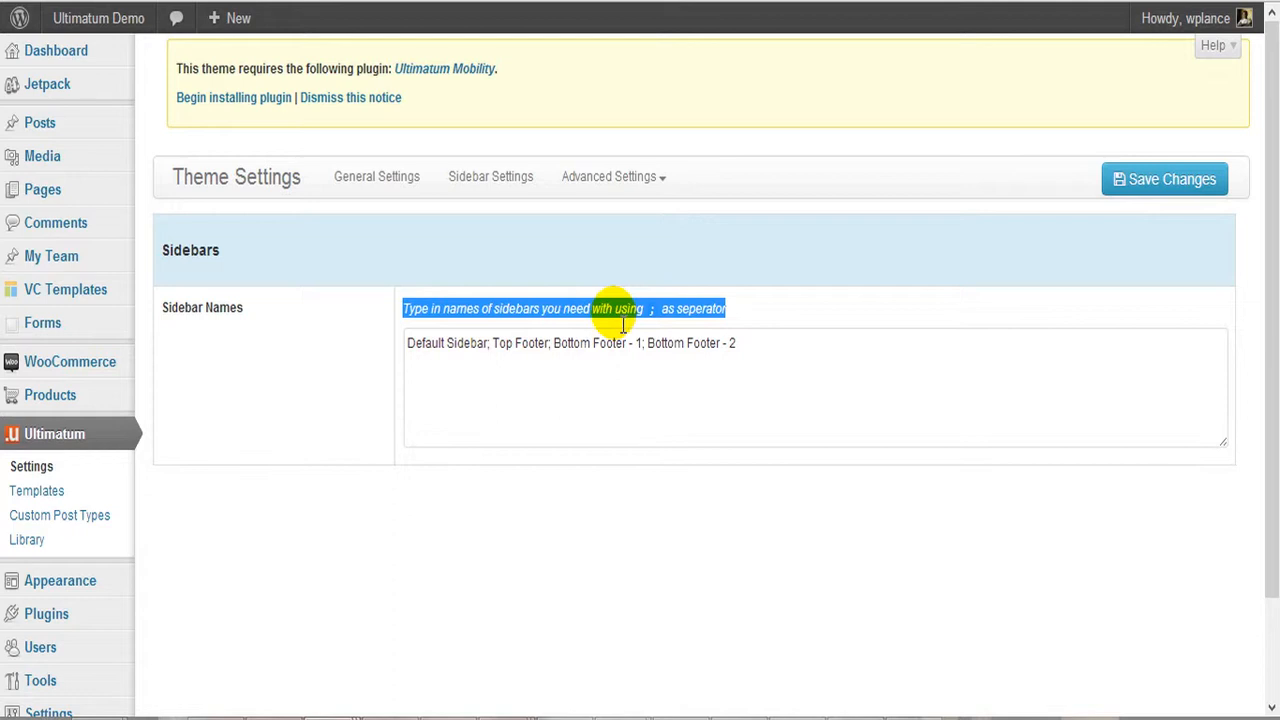
left_click(659, 318)
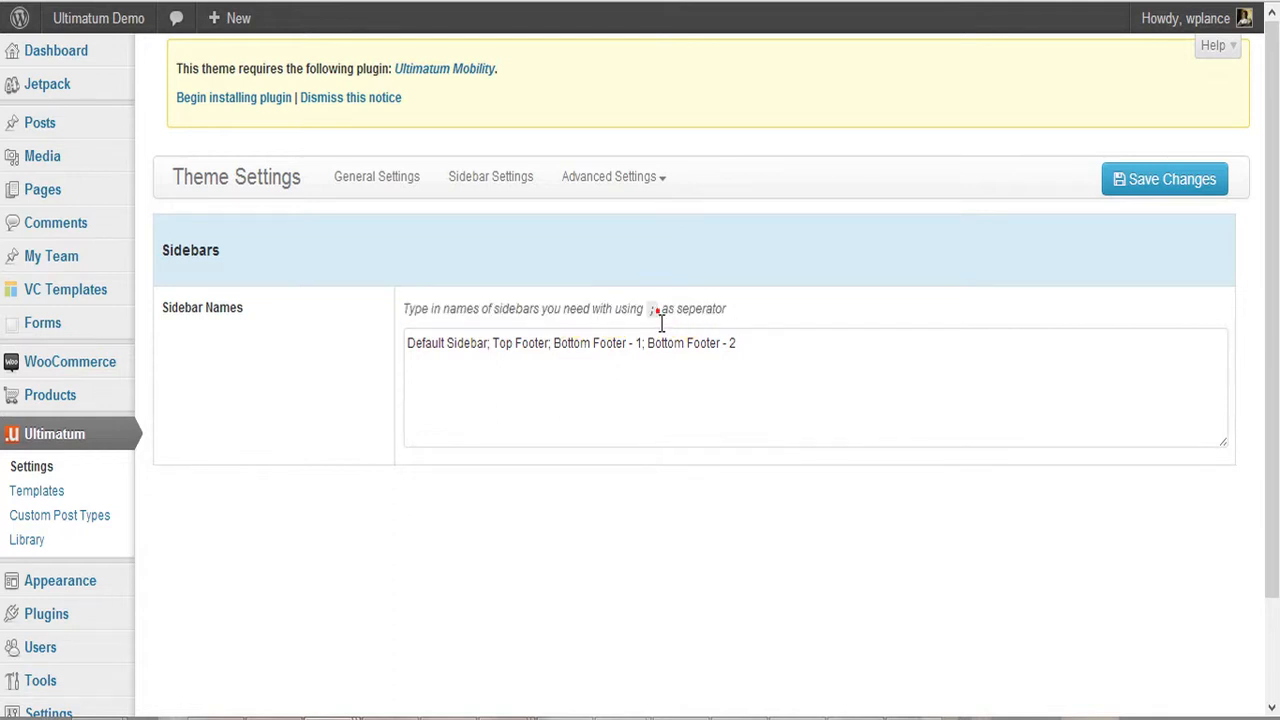
double_click(653, 311)
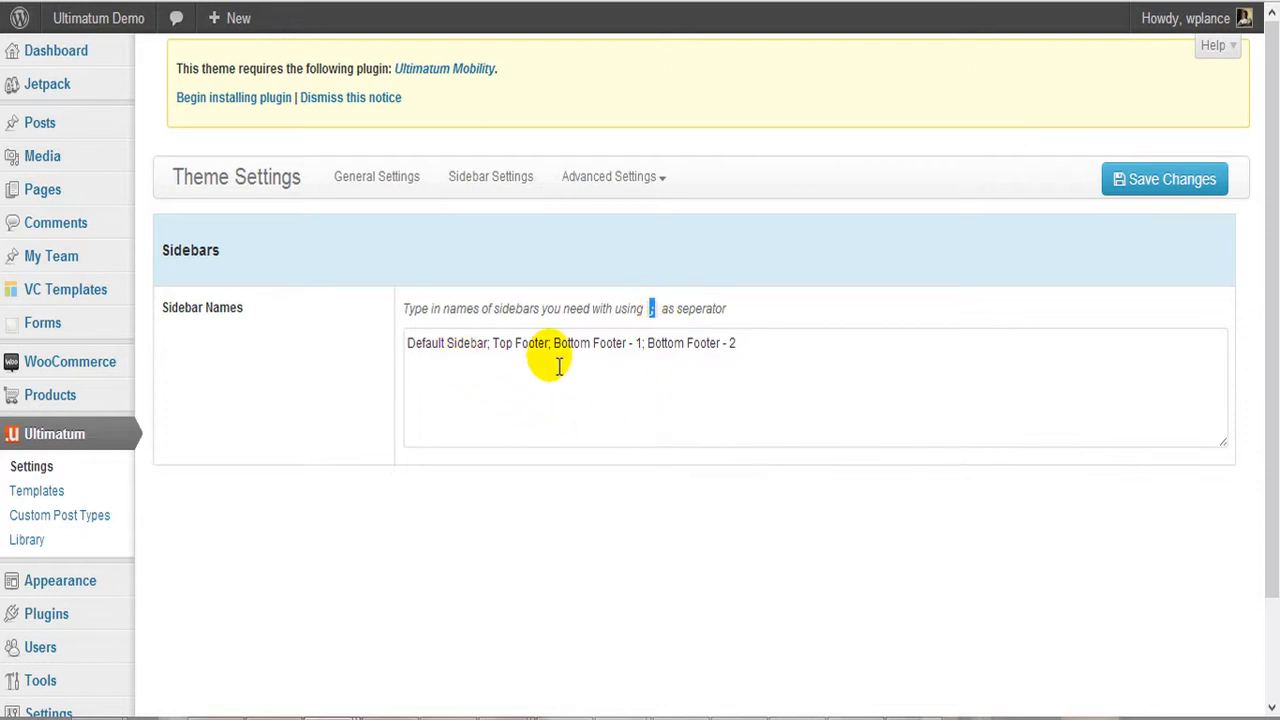
left_click(764, 356)
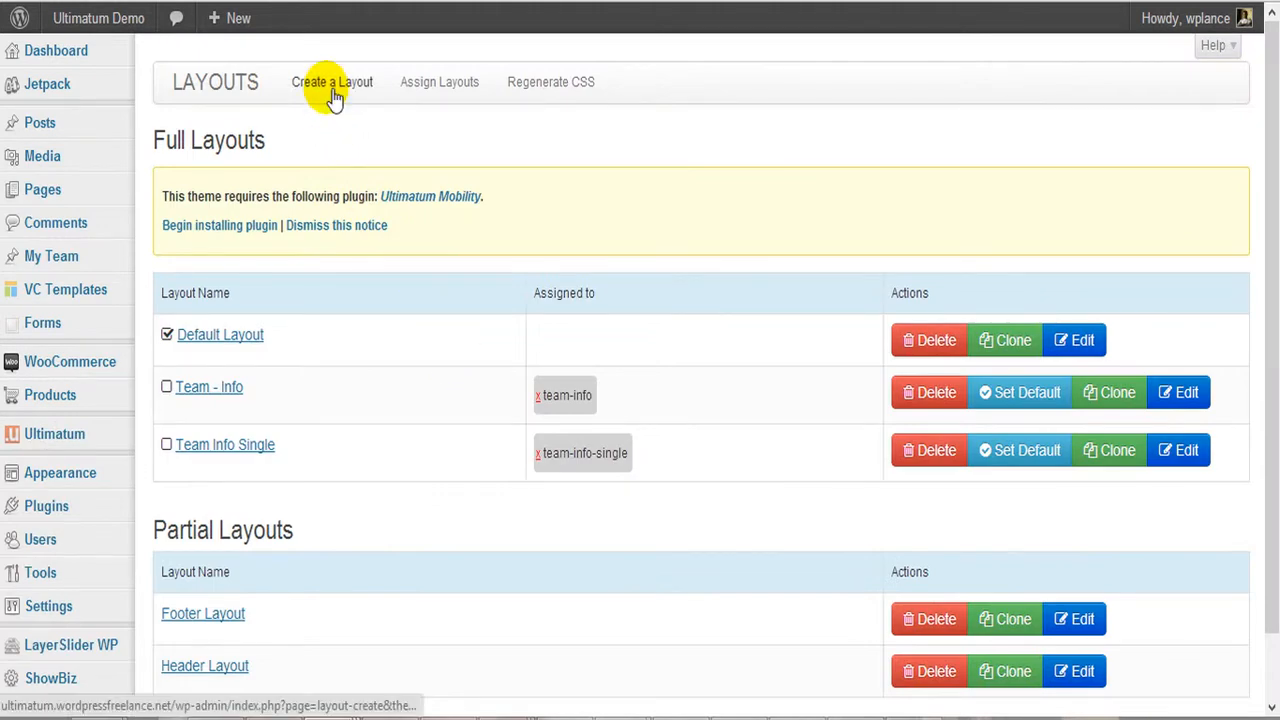
Step: Create and save a new layout of type Full named "Blog - Layout" from the layouts screen
left_click(334, 90)
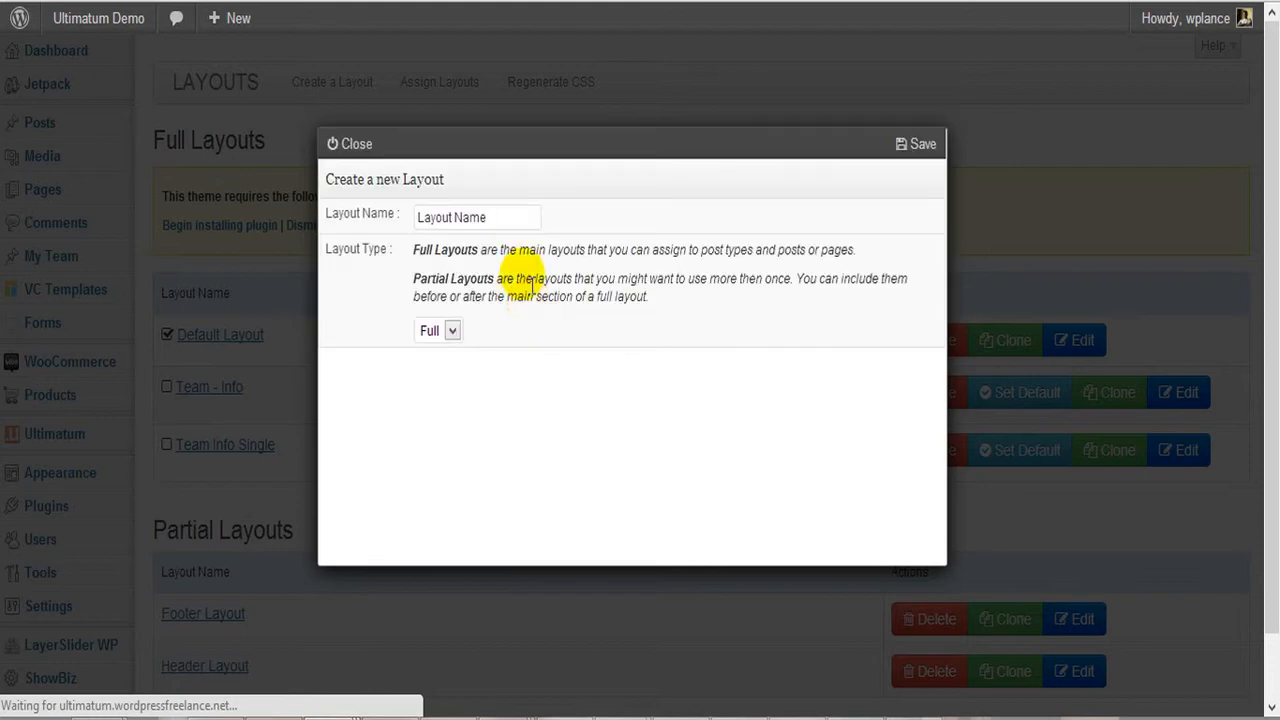
triple_click(511, 220)
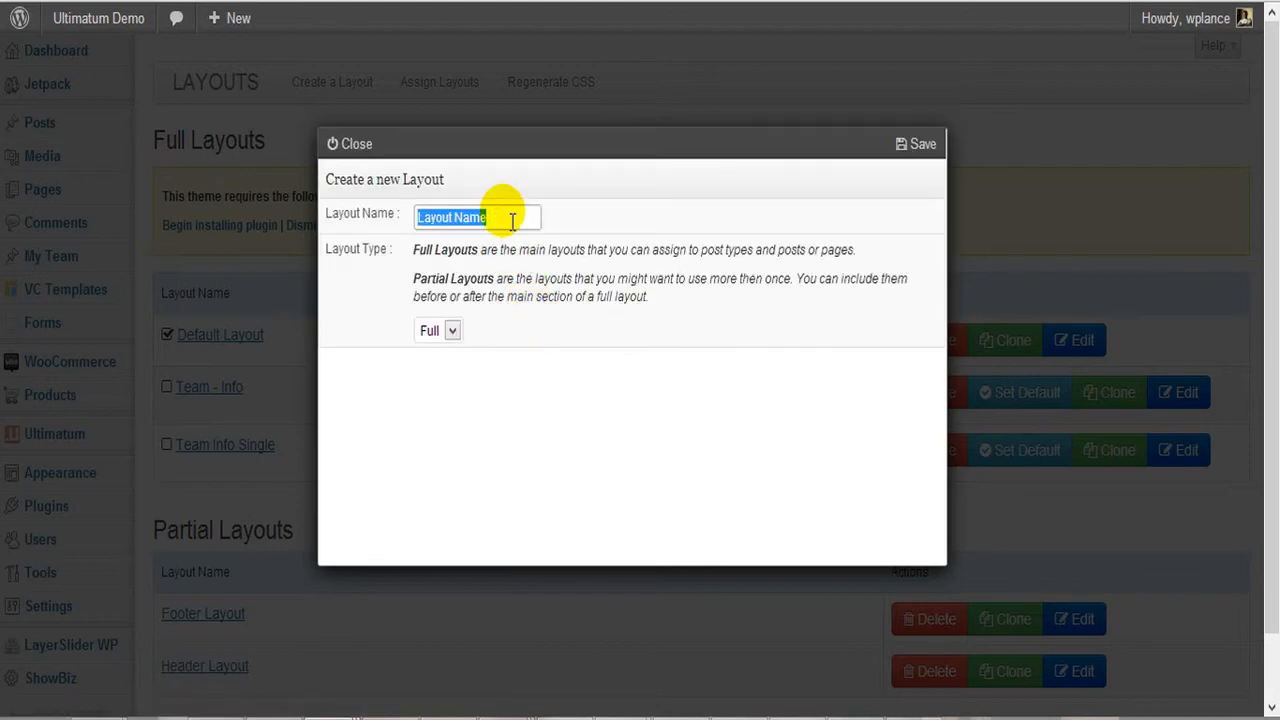
type("Blog")
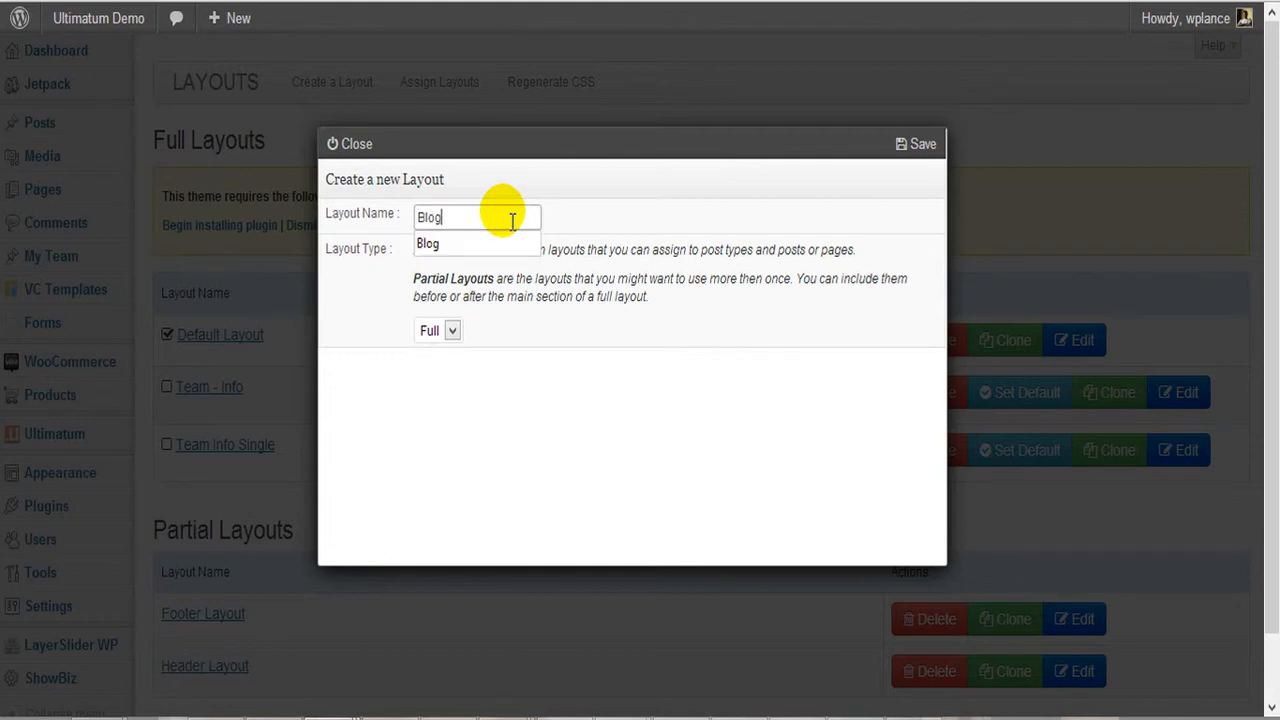
type(" - Layout")
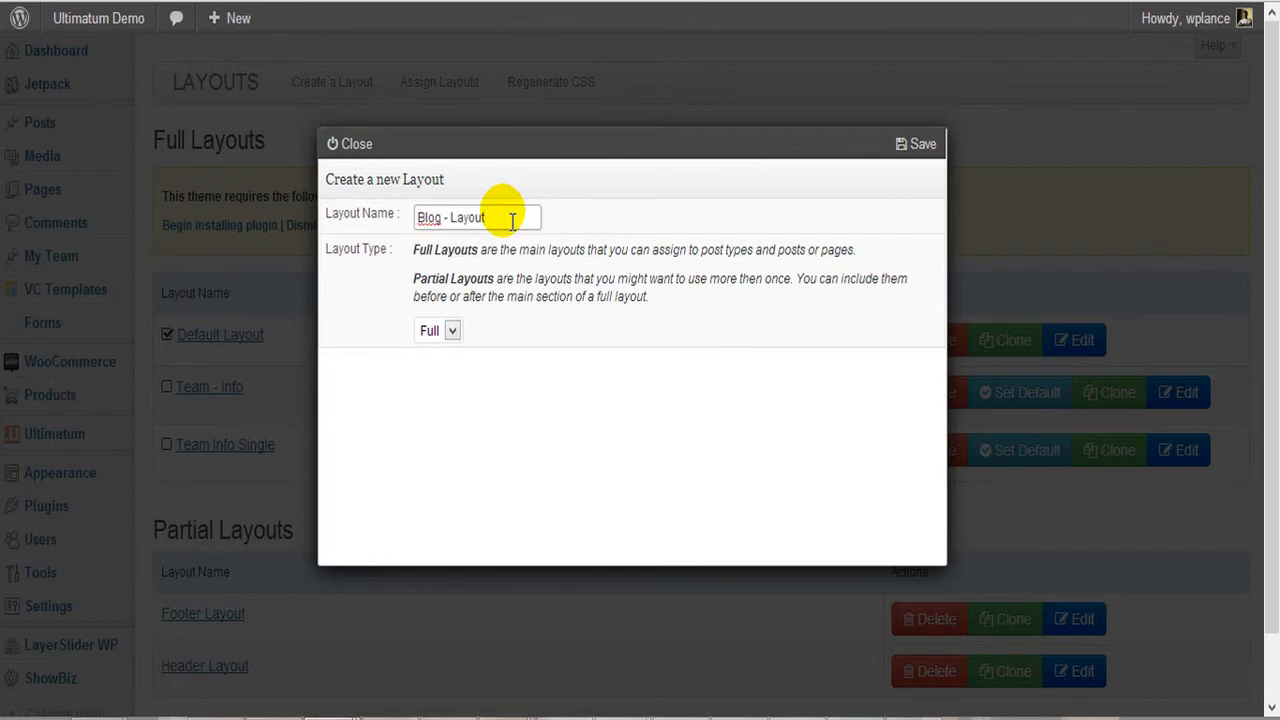
left_click(922, 146)
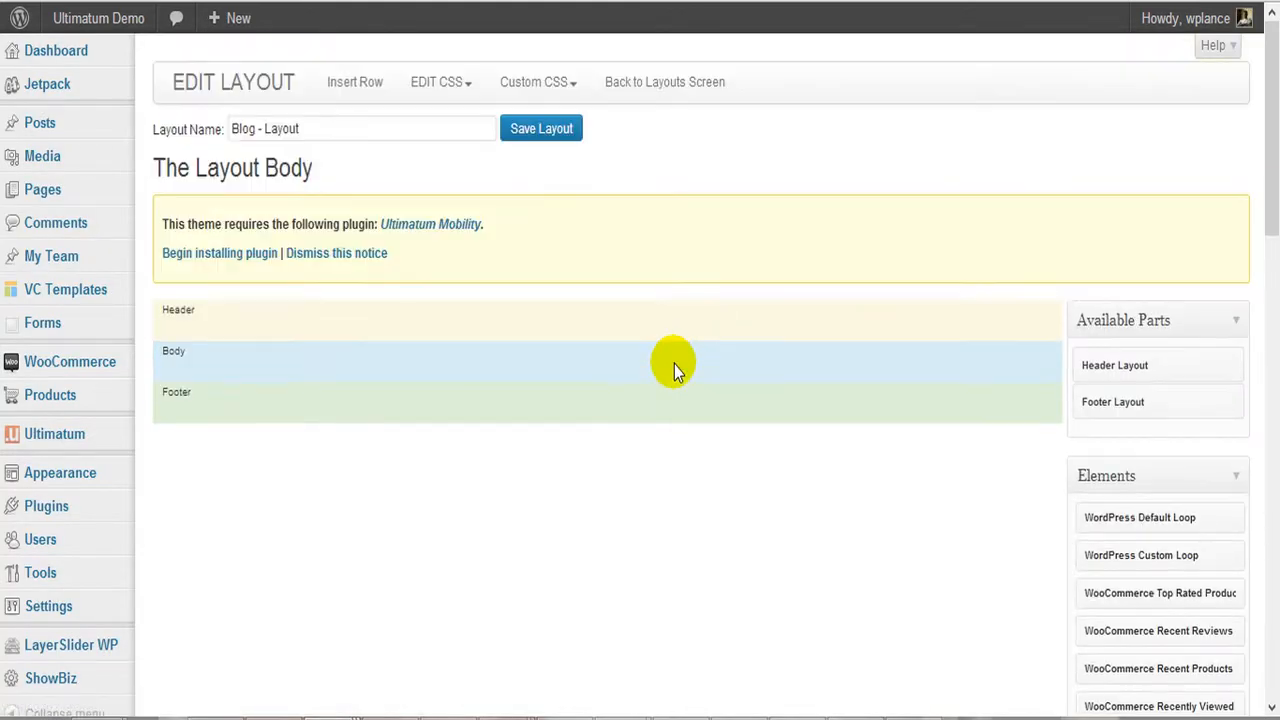
Step: Place the Header Layout part in the layout's header area and the Footer Layout part in its footer area
left_click_drag(1097, 360, 652, 344)
left_click_drag(1100, 405, 563, 507)
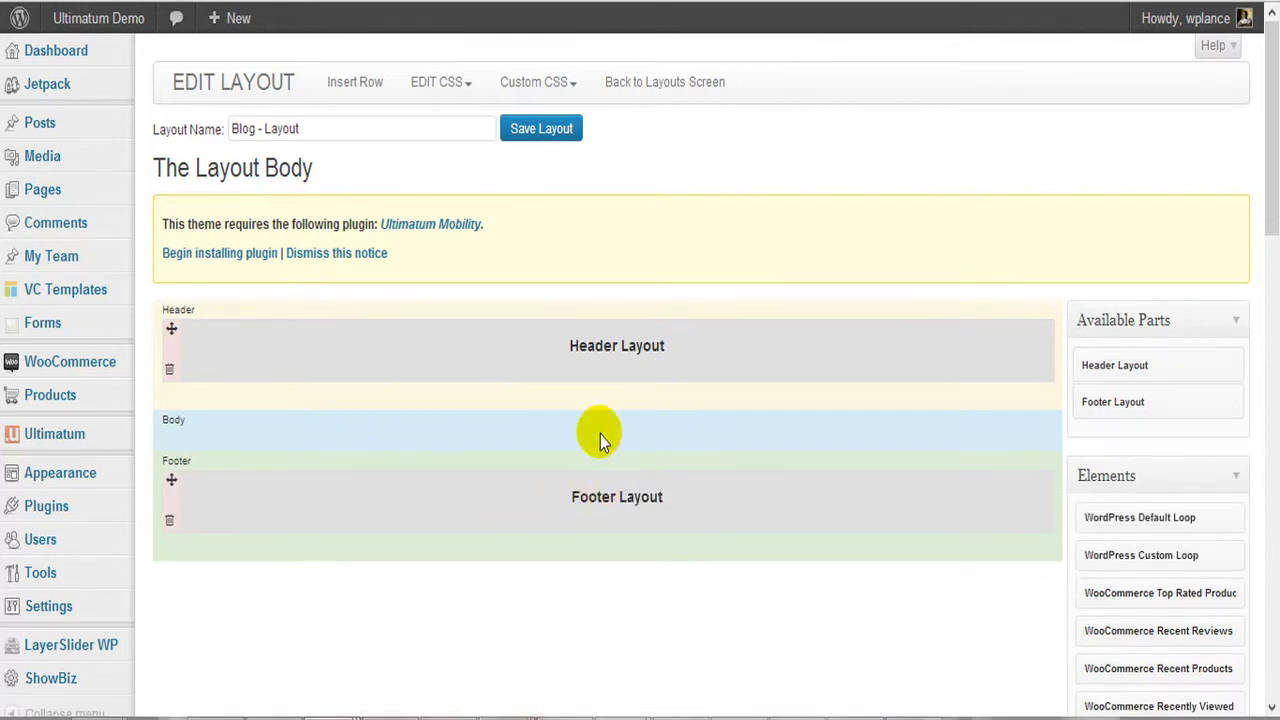
Step: Insert a 66% / 33% row into the layout body and place the WordPress Default Loop element in its 66% column
left_click(350, 82)
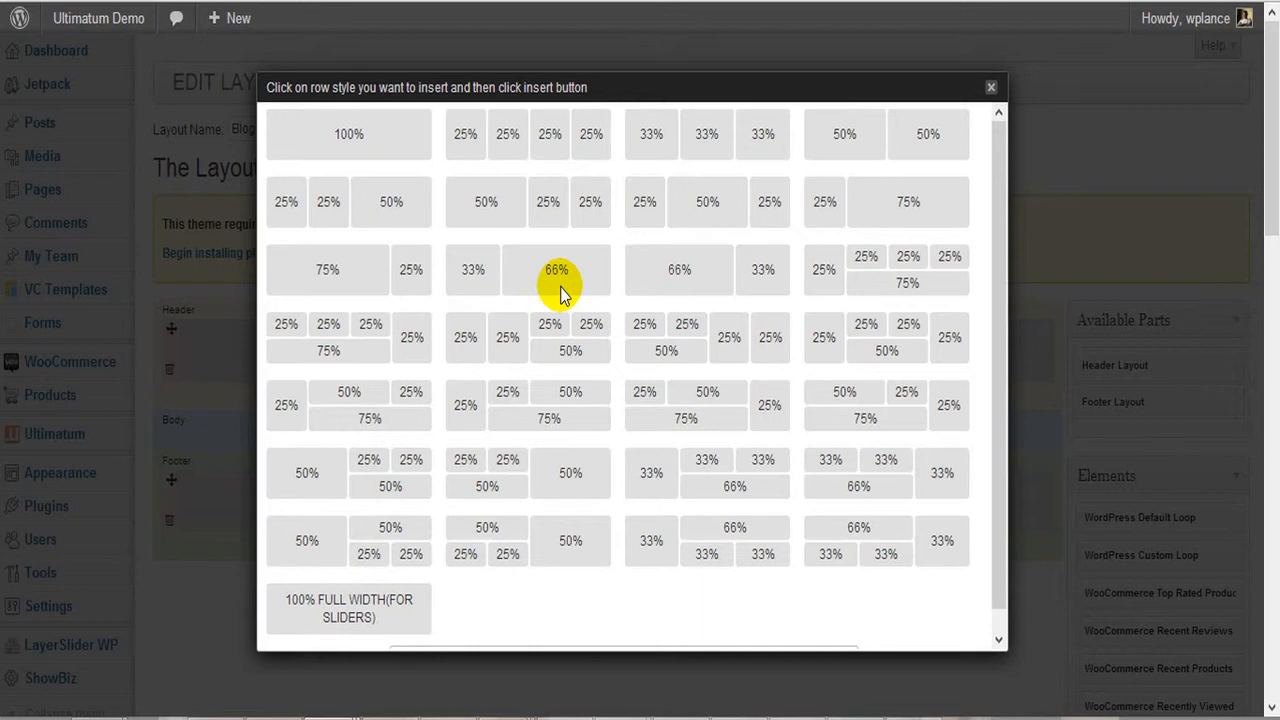
left_click(696, 272)
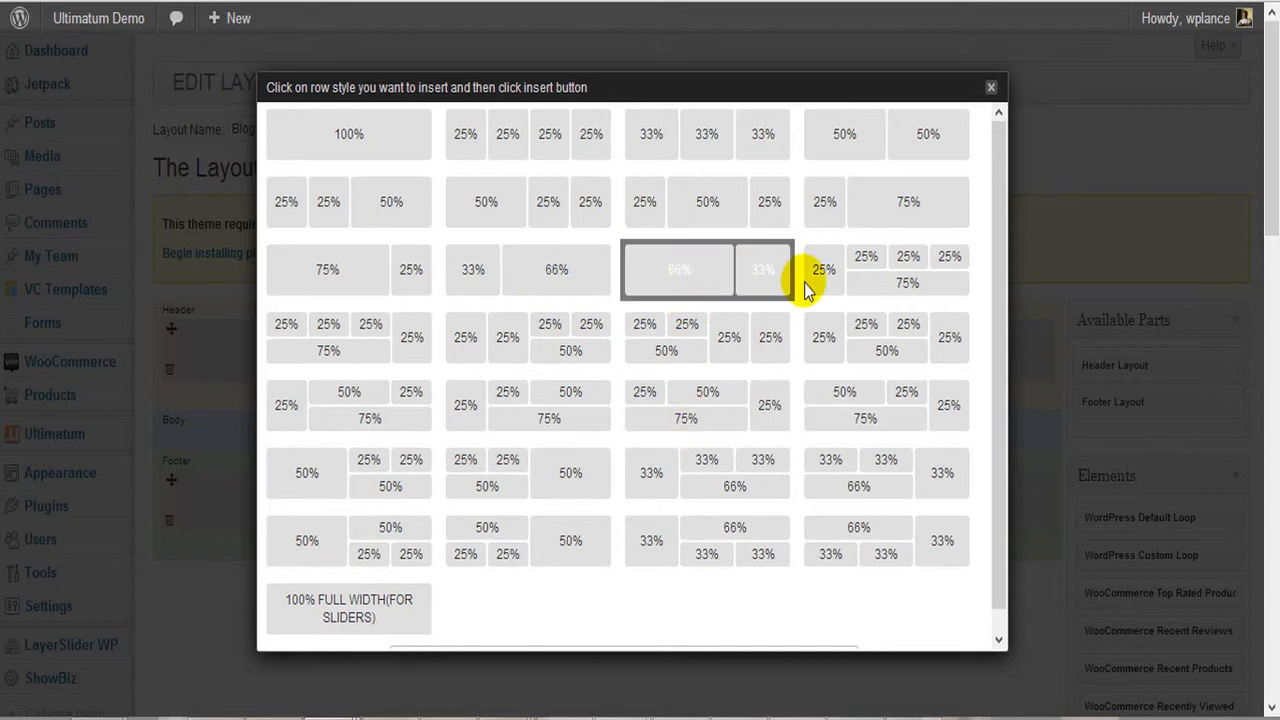
scroll(588, 543, "down", 1)
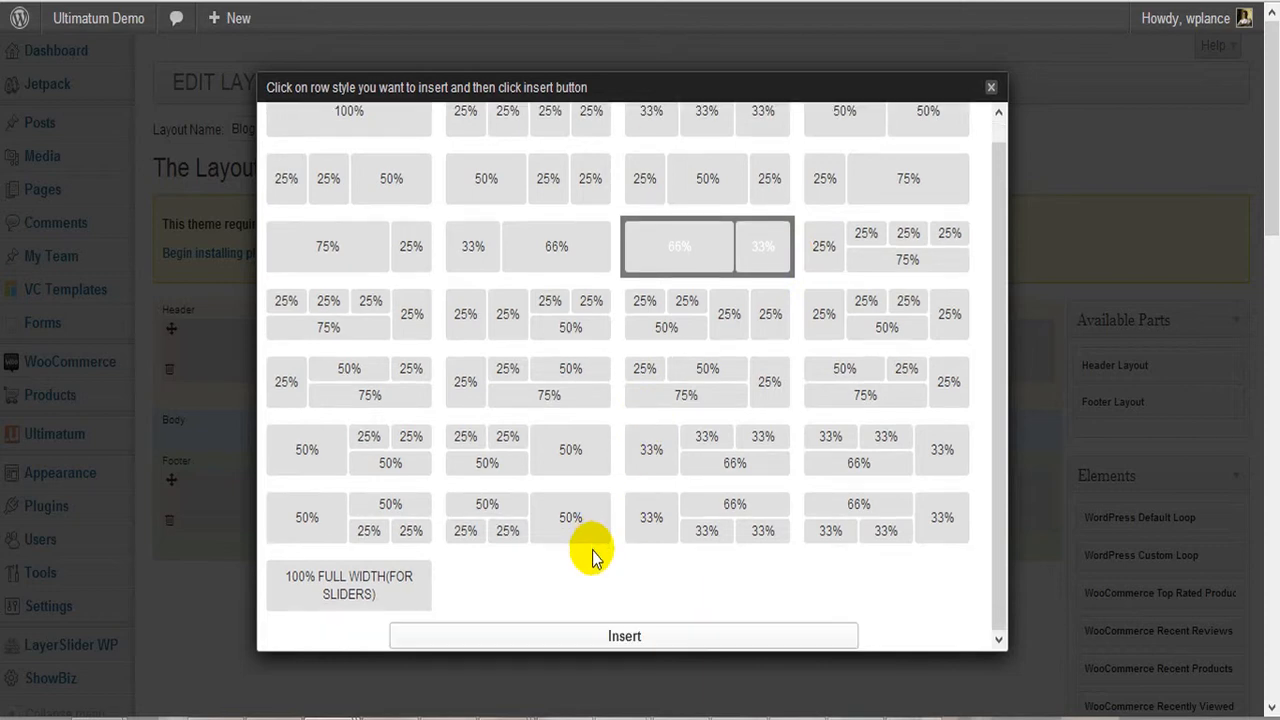
left_click(627, 637)
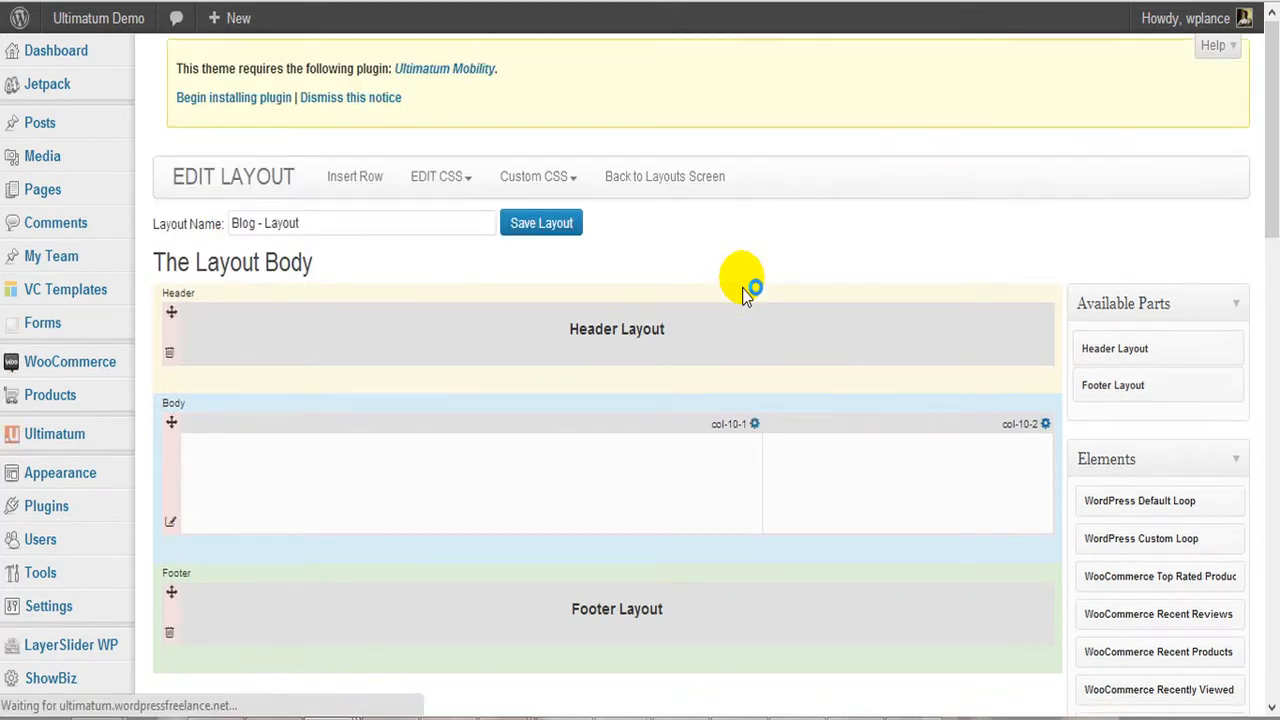
scroll(1029, 503, "down", 1)
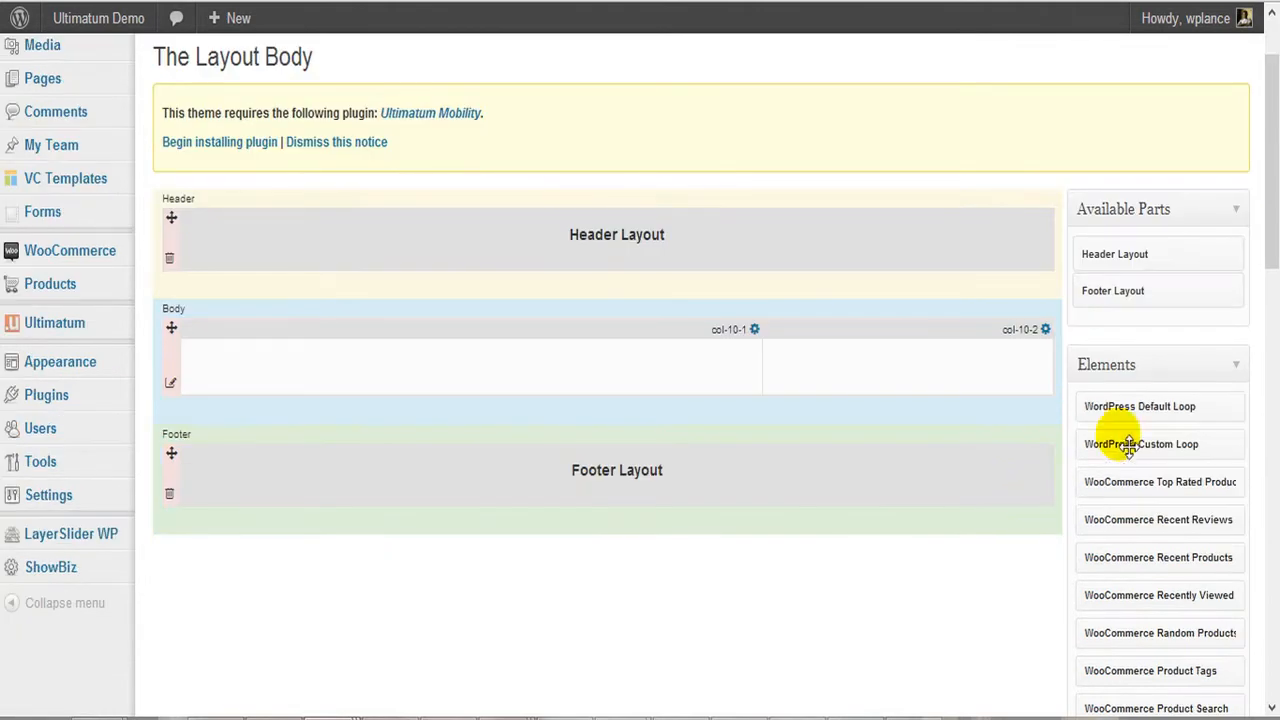
left_click_drag(1148, 416, 586, 366)
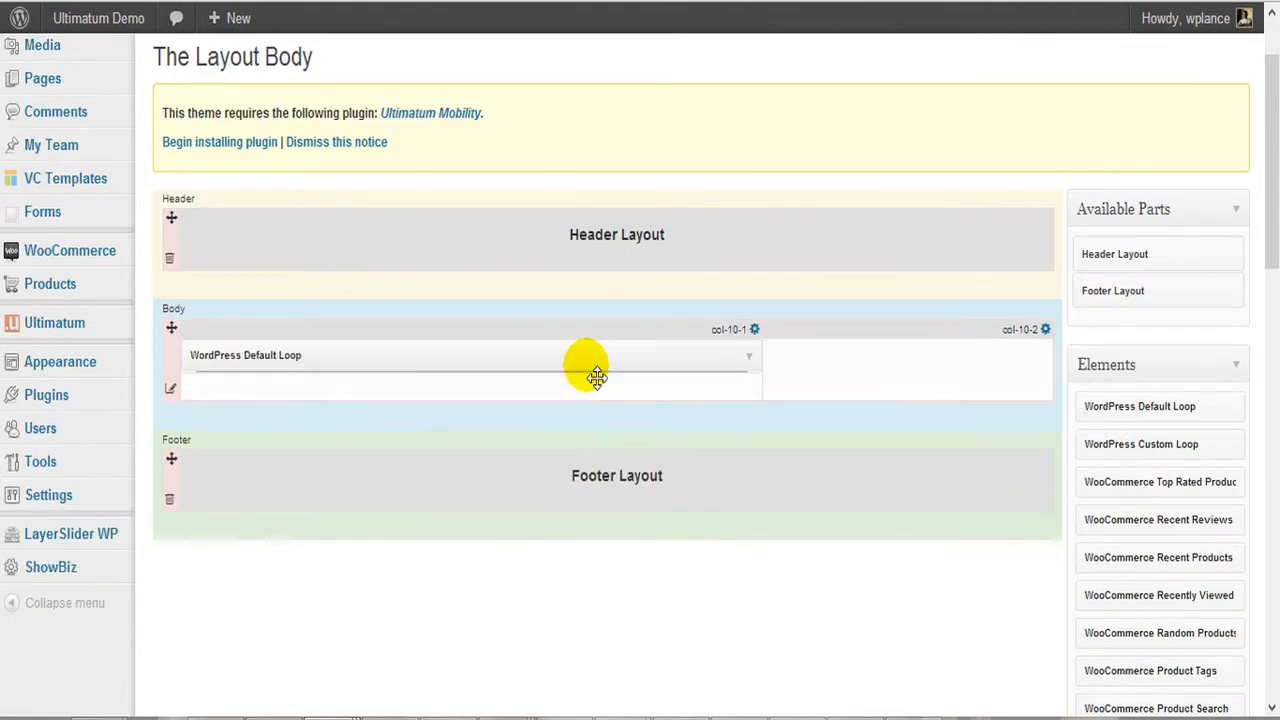
Step: Add the Ultimatum Sidebars element to the row's 33% column and check its sidebar choices, keeping Default Sidebar
scroll(857, 406, "down", 4)
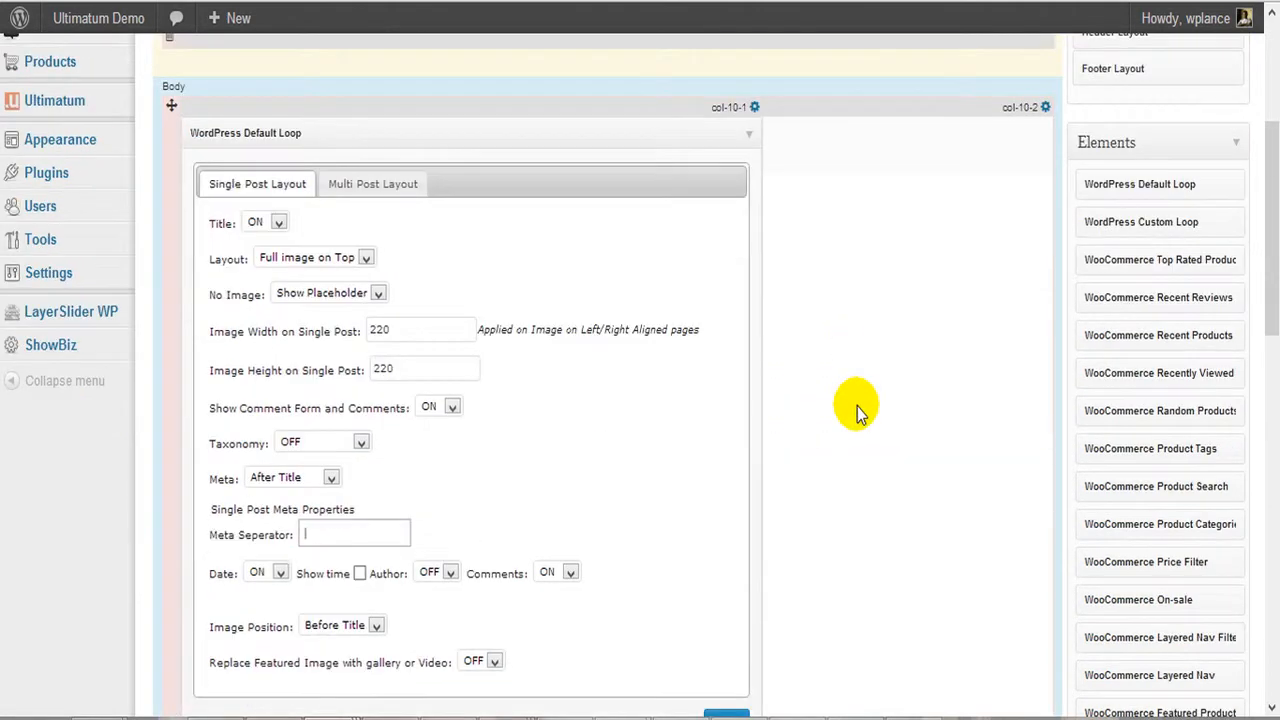
scroll(857, 406, "up", 2)
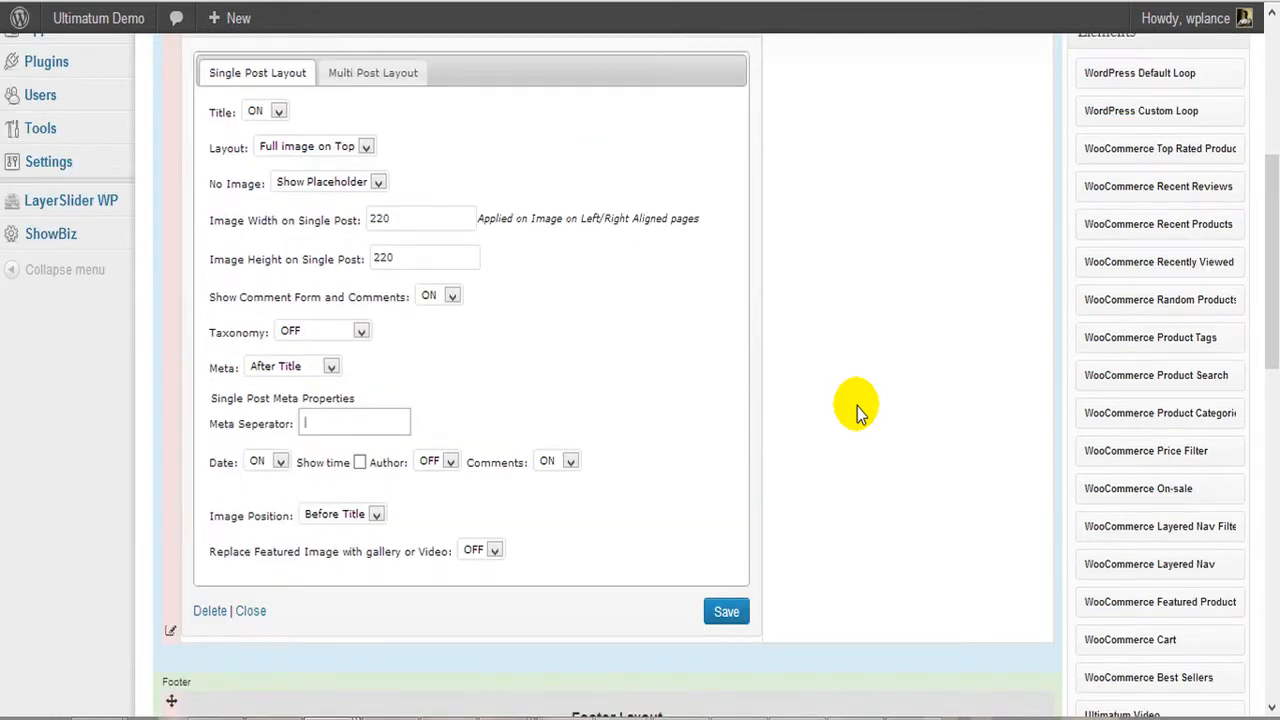
scroll(857, 406, "down", 1)
scroll(857, 406, "down", 3)
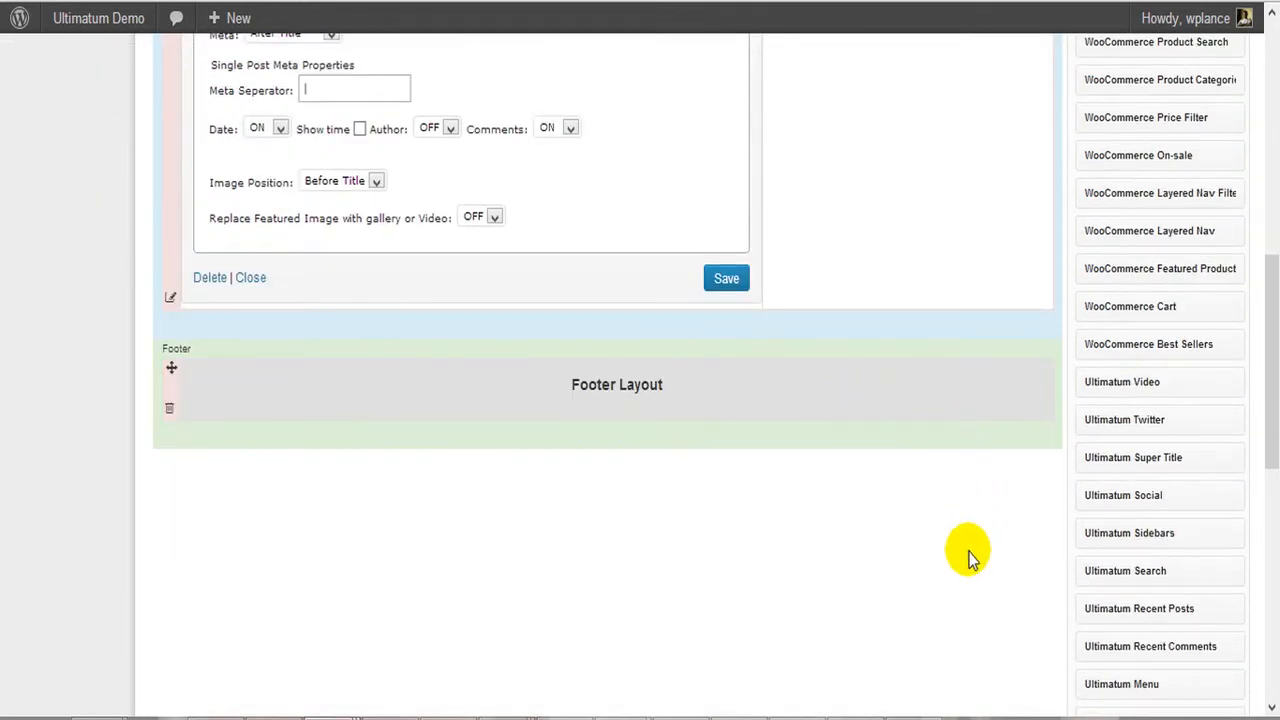
scroll(980, 555, "down", 2)
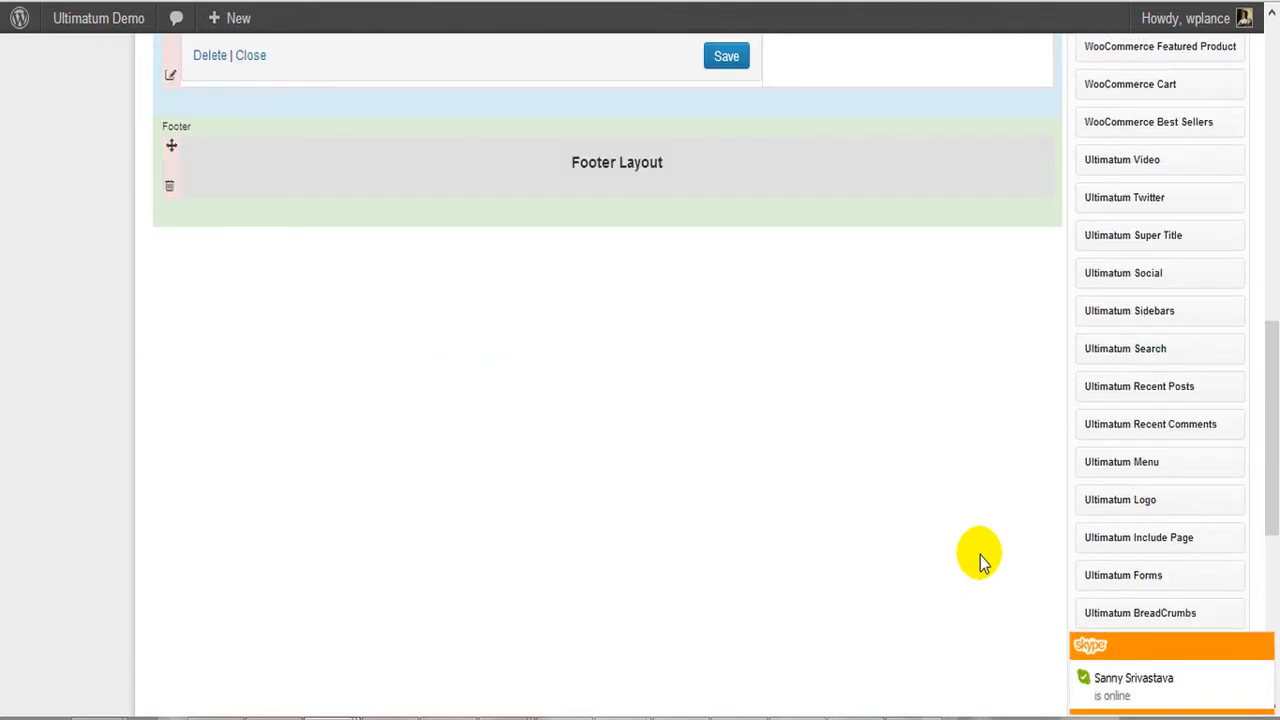
scroll(1010, 505, "down", 1)
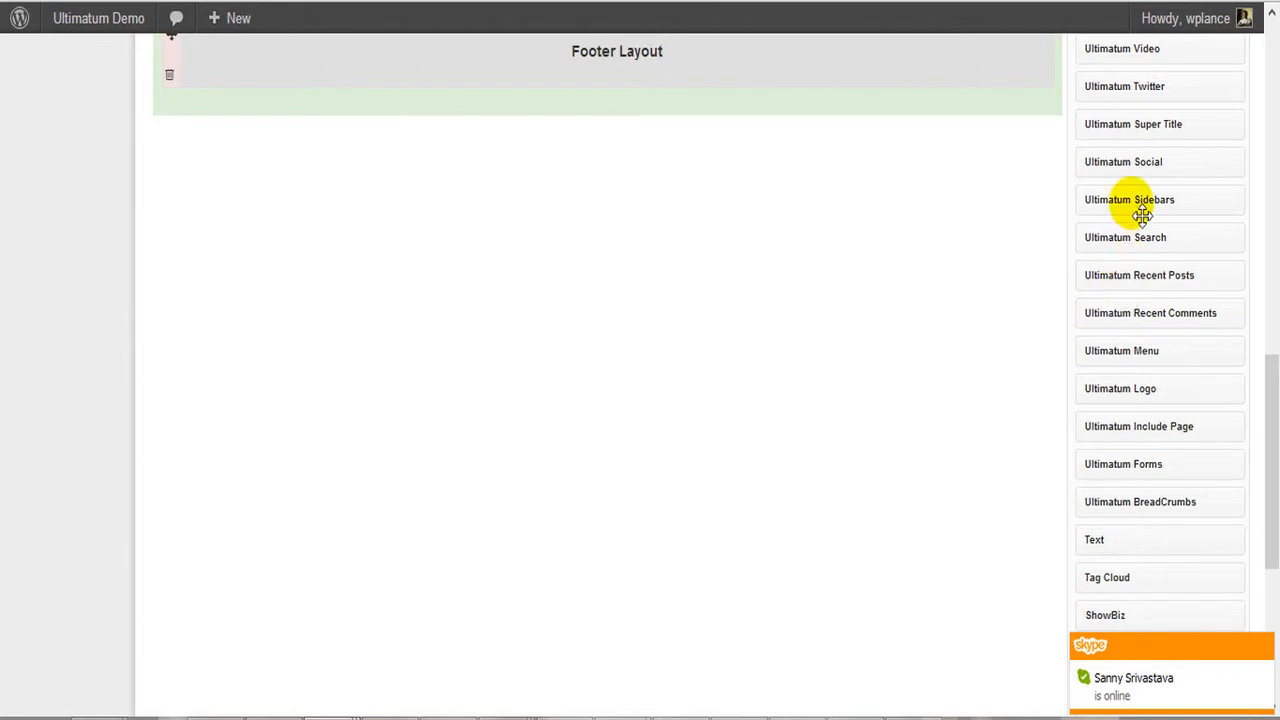
left_click_drag(1130, 203, 858, 243)
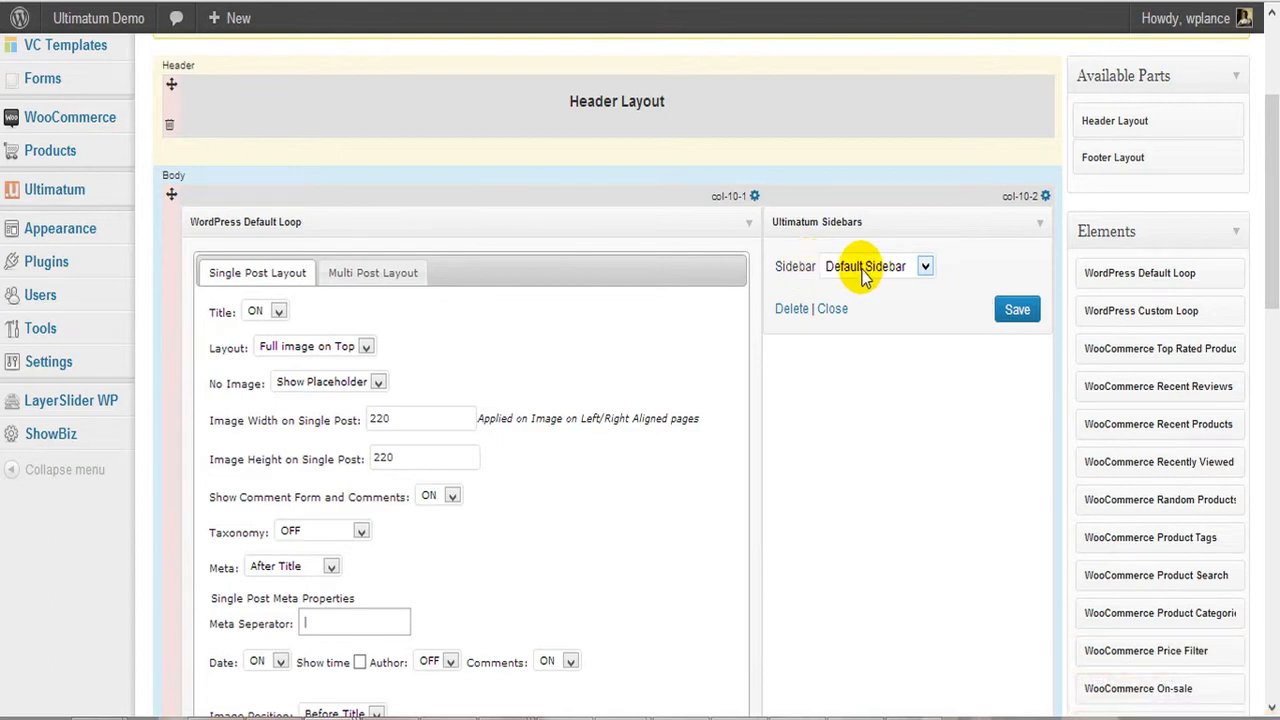
left_click(865, 270)
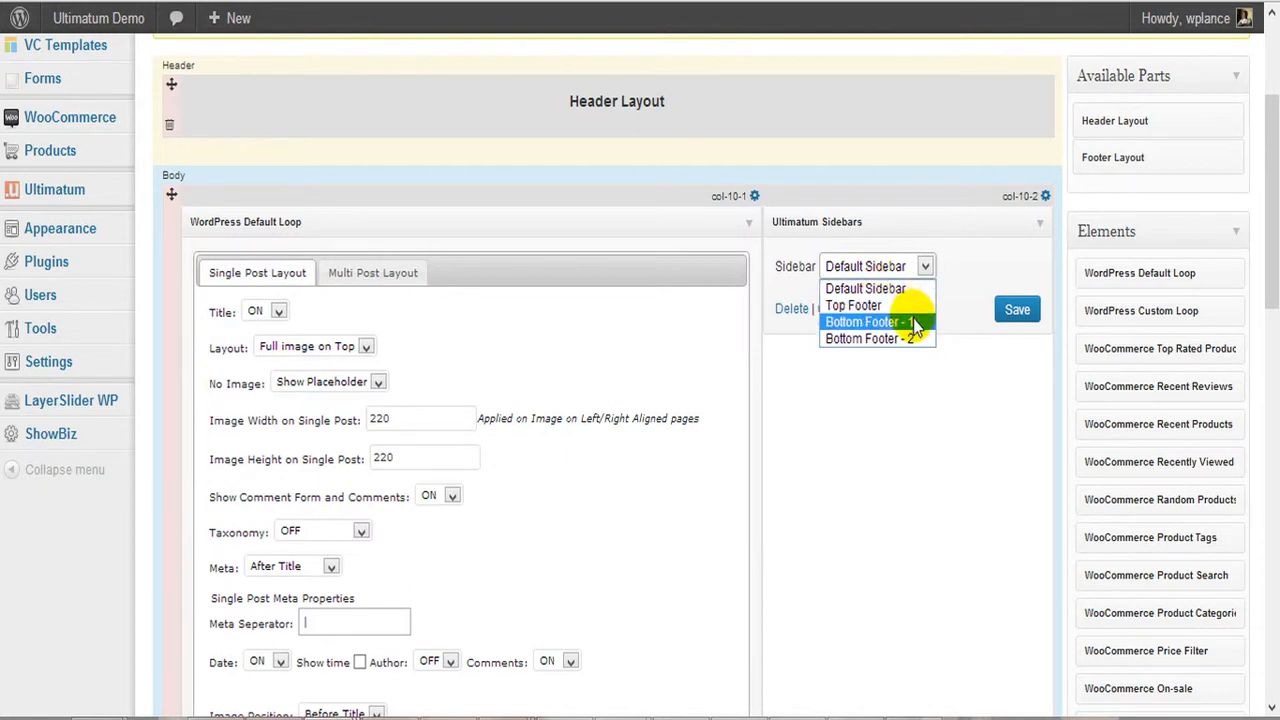
left_click(926, 386)
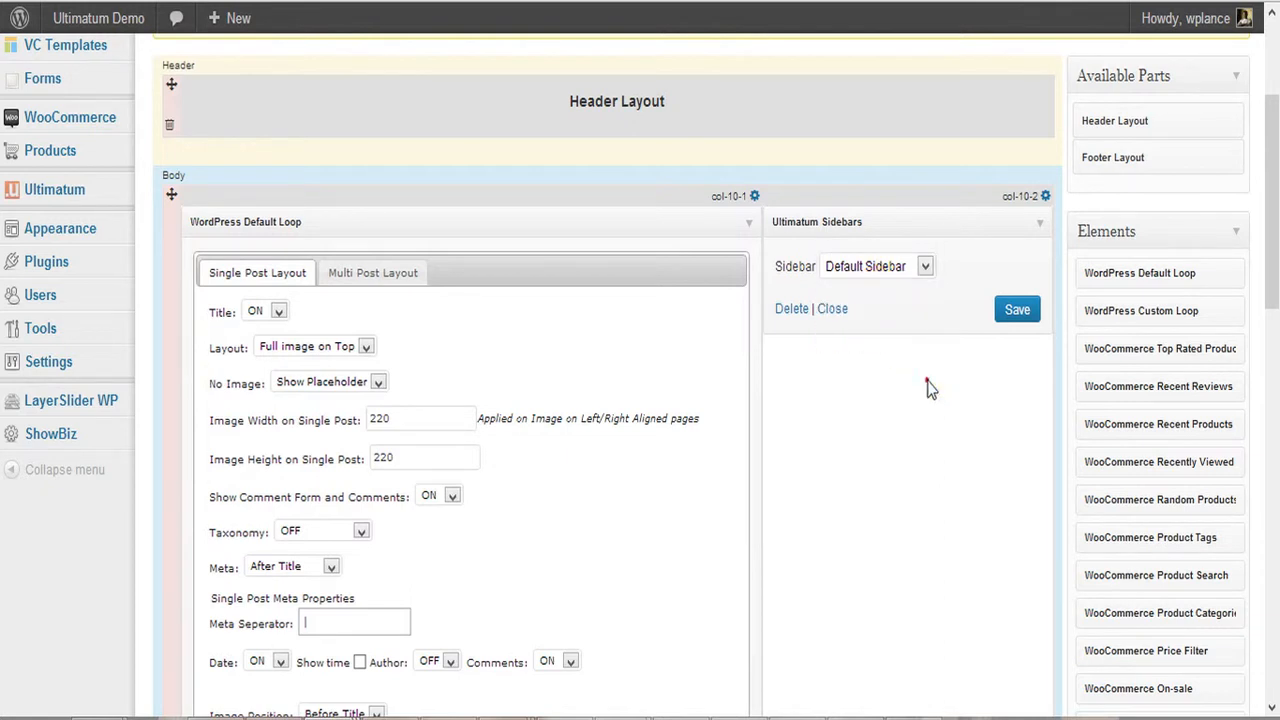
Step: Save the settings of the Ultimatum Sidebars element and the WordPress Default Loop element in the layout body
left_click(1028, 316)
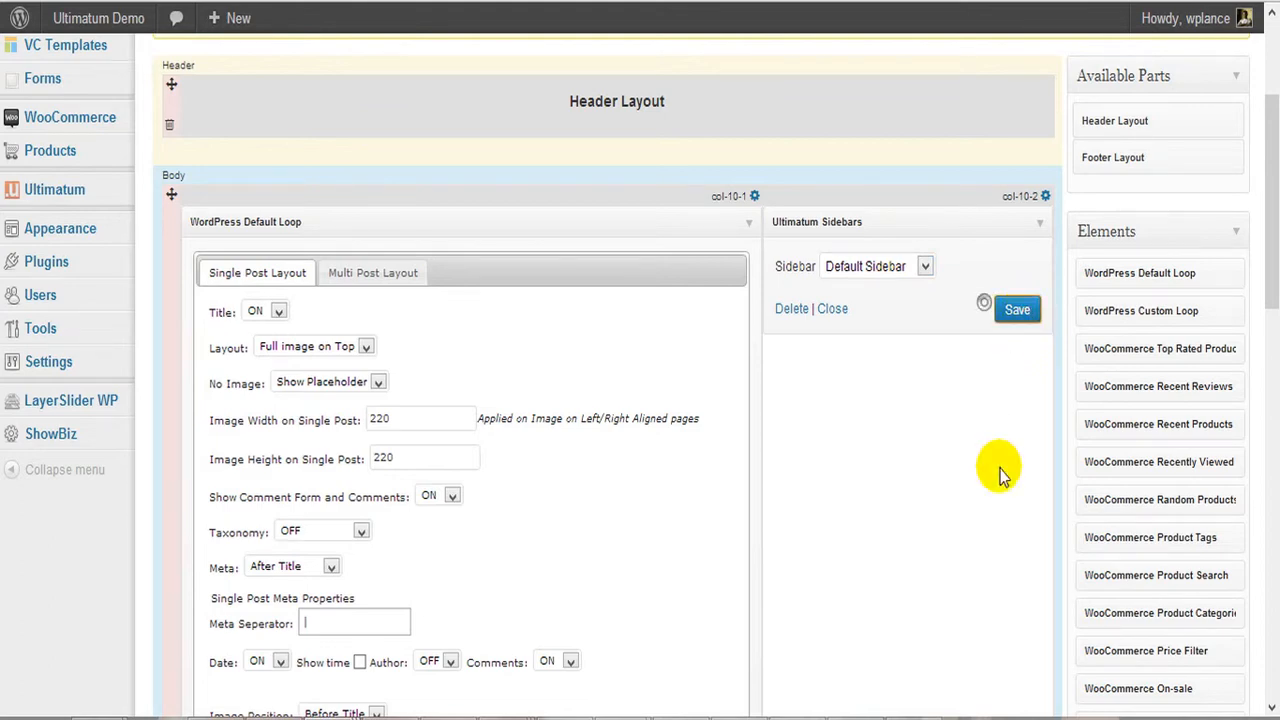
scroll(742, 434, "down", 3)
left_click(730, 480)
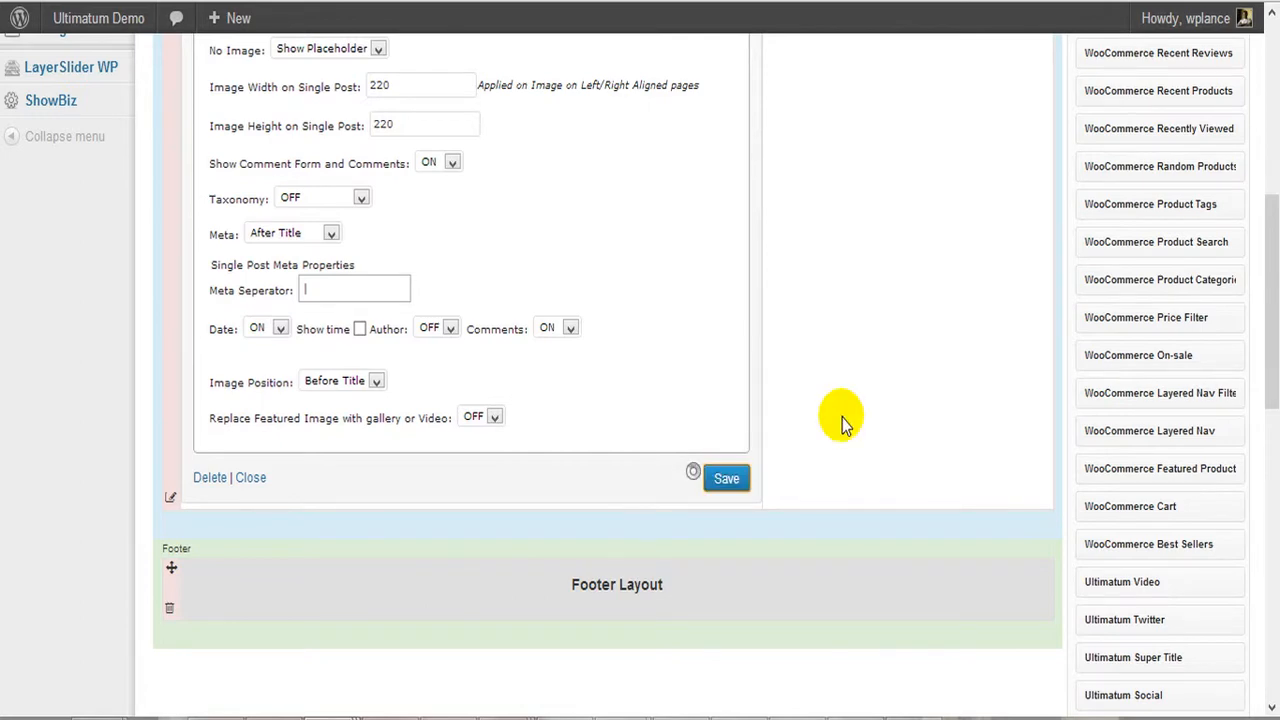
scroll(843, 425, "up", 3)
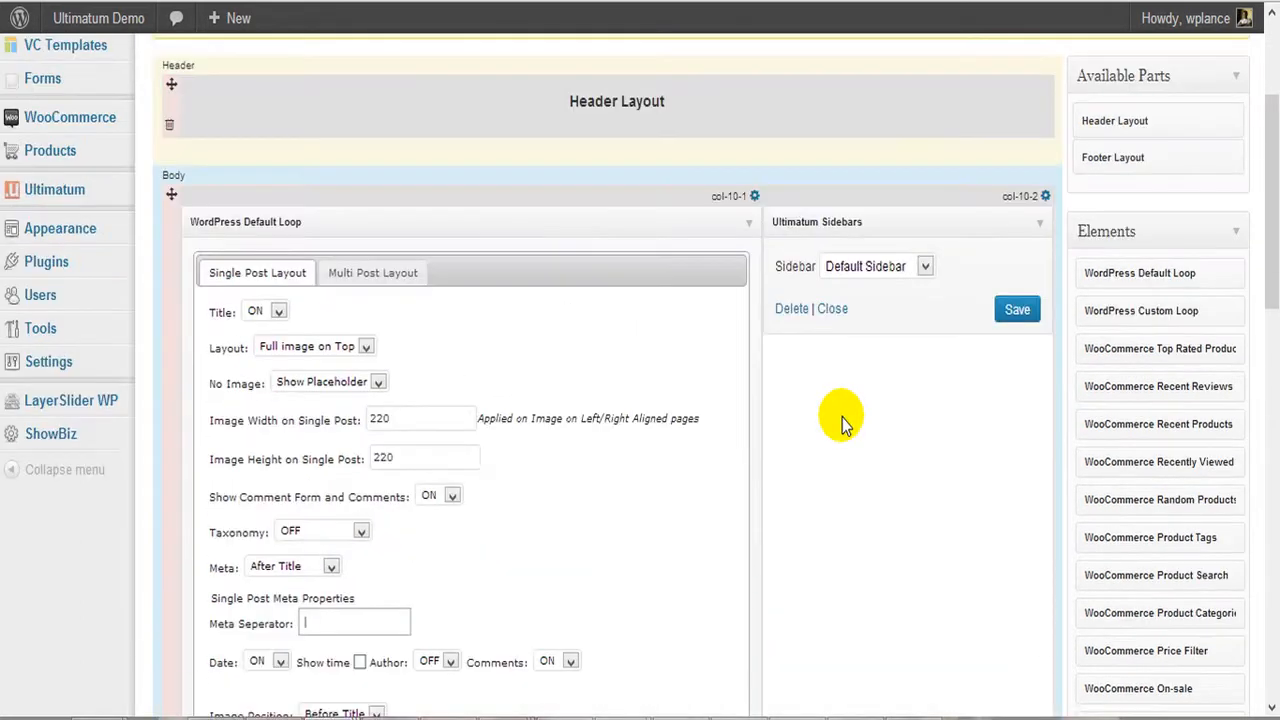
Step: Compare the WordPress Default Loop's Single Post Layout settings with its Multi Post Layout settings
left_click(402, 268)
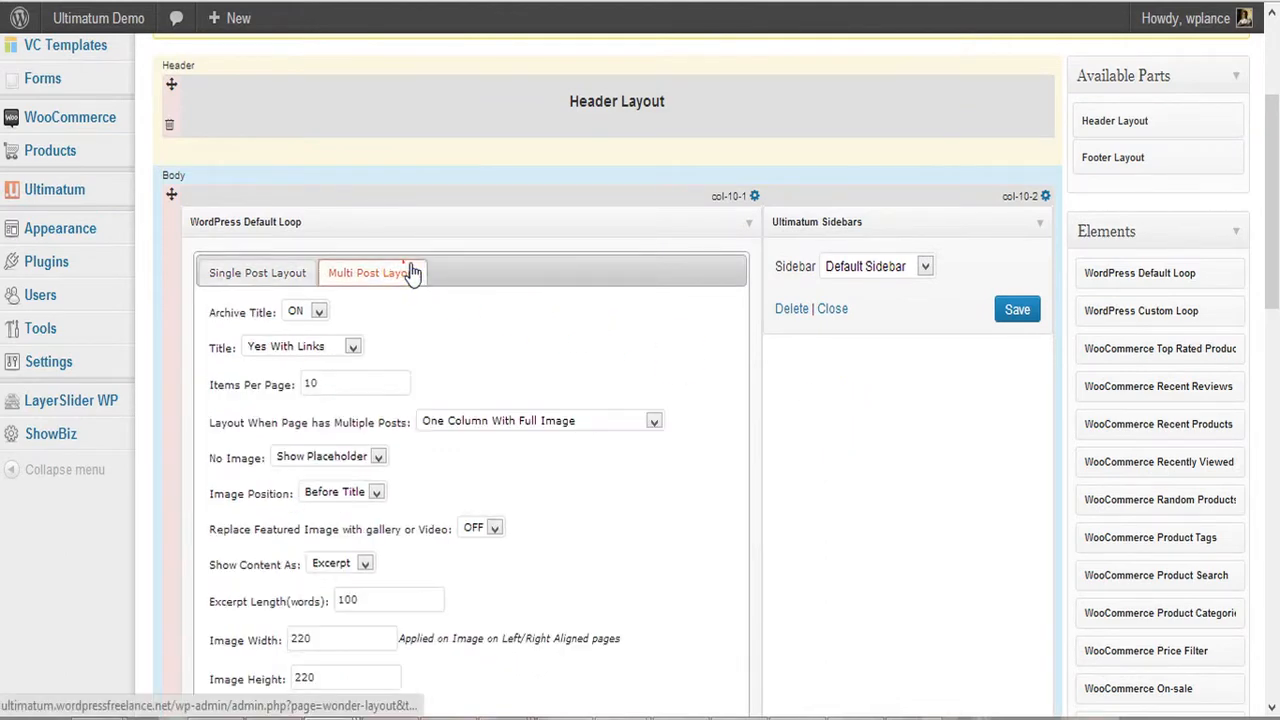
left_click(288, 273)
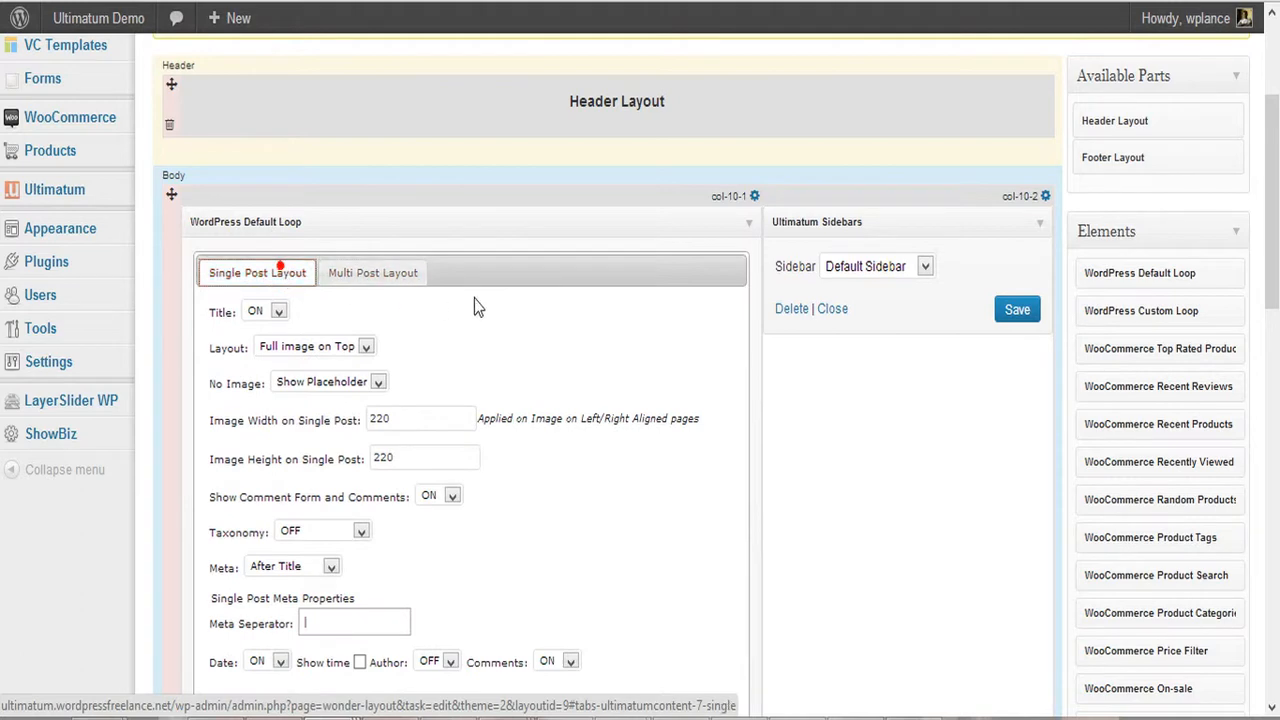
left_click(413, 281)
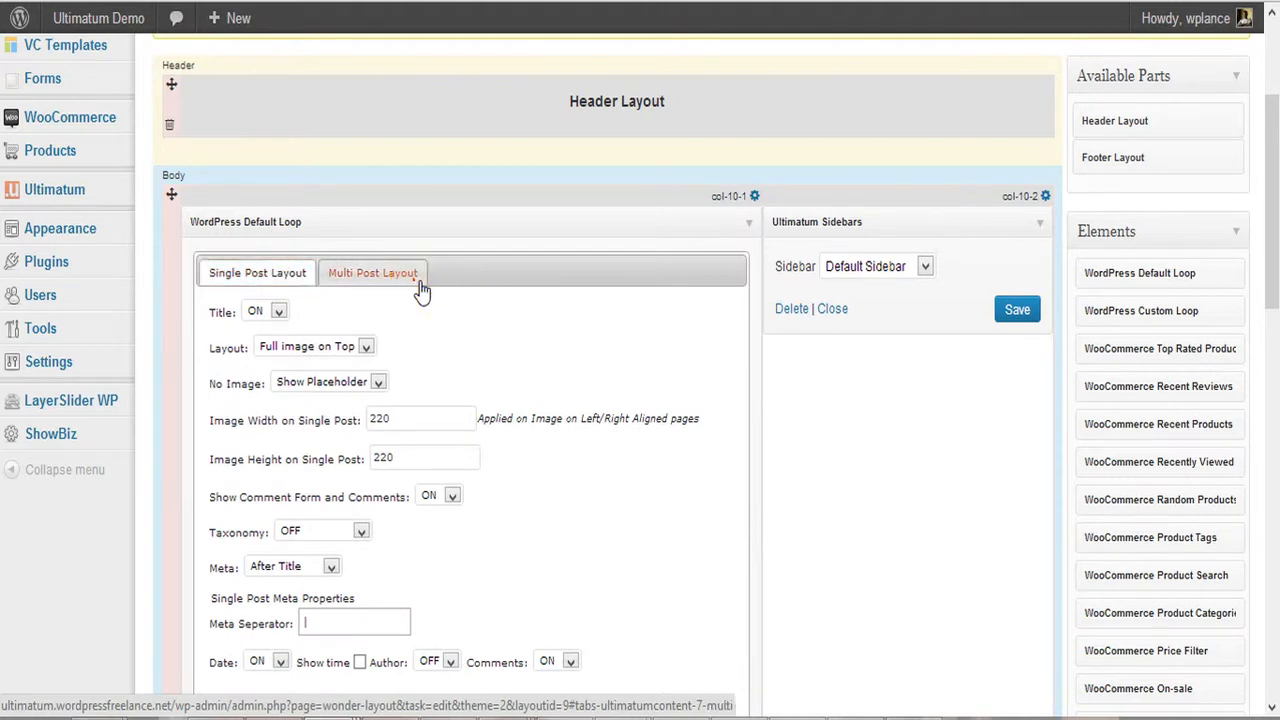
left_click(287, 289)
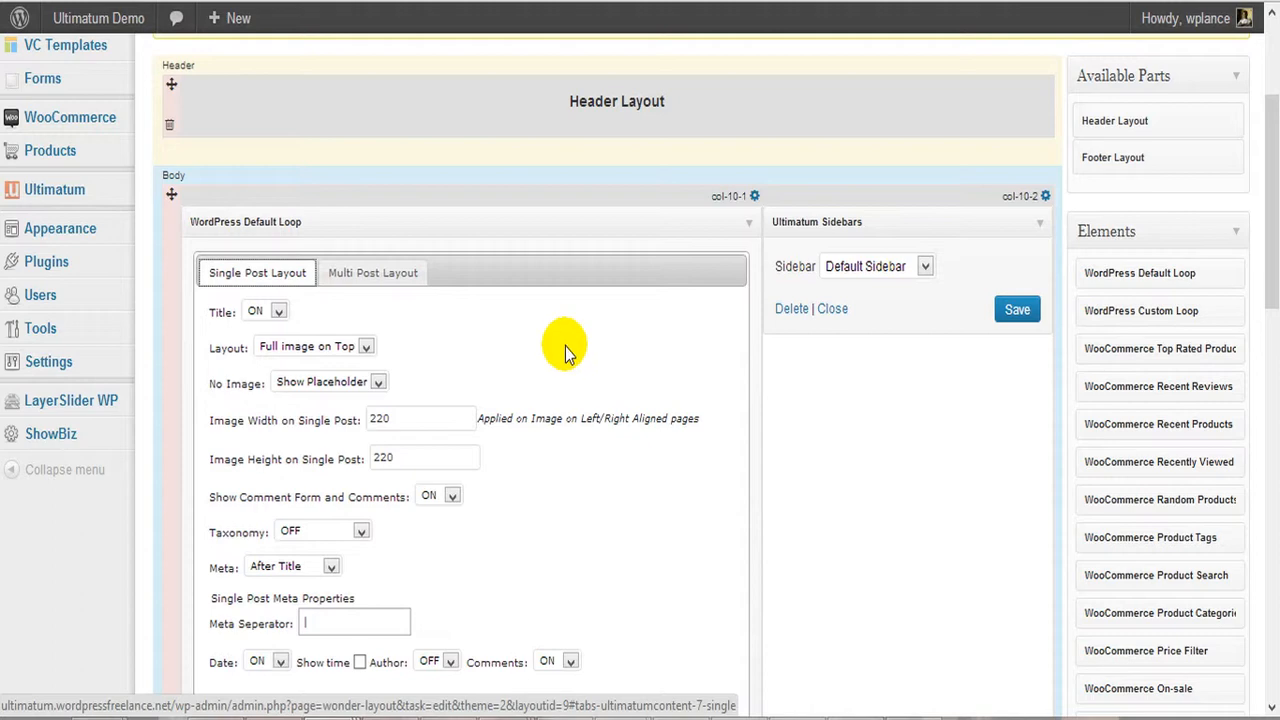
Step: Leave the Blog - Layout editor and return to the layouts screen
scroll(565, 346, "up", 3)
scroll(565, 346, "down", 1)
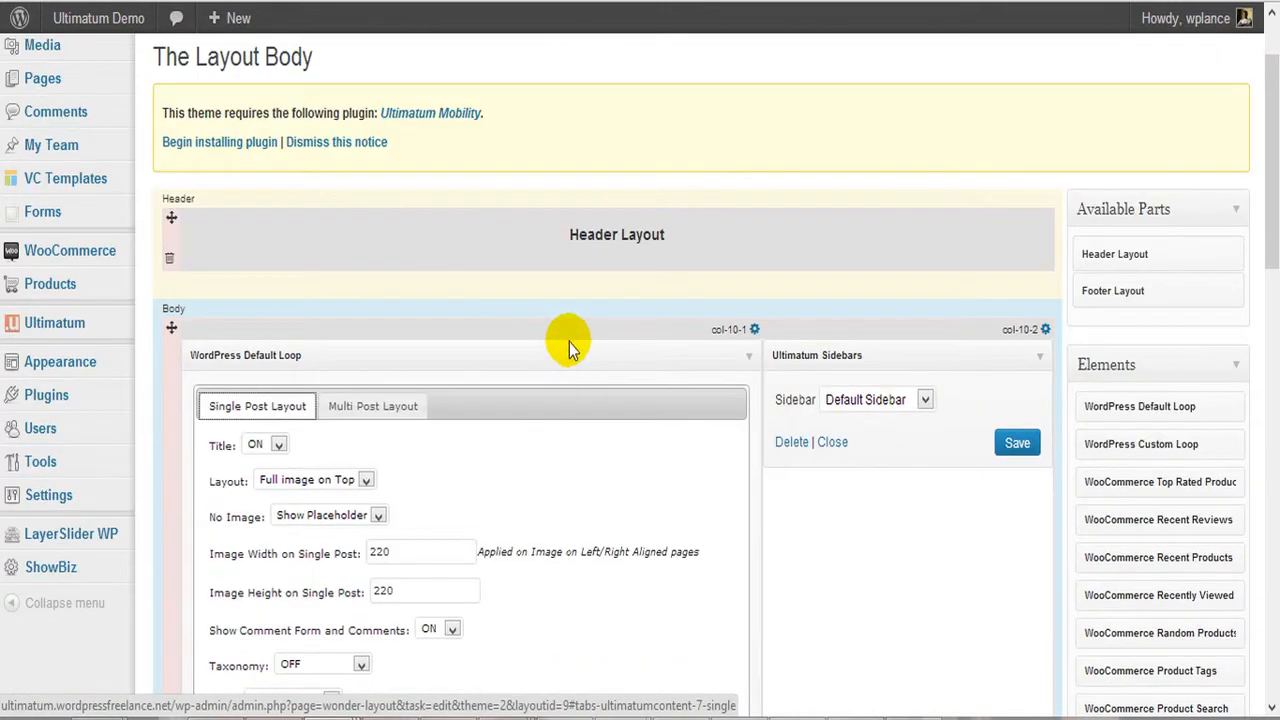
scroll(571, 341, "up", 1)
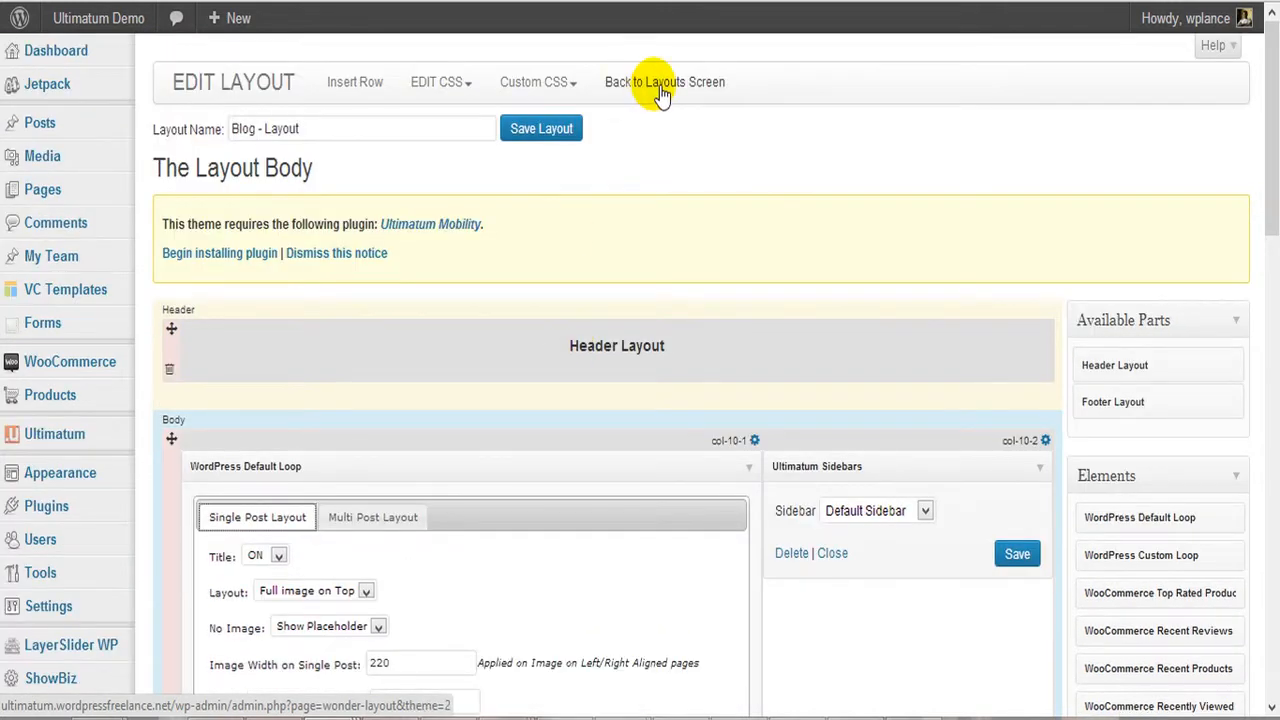
left_click(478, 225)
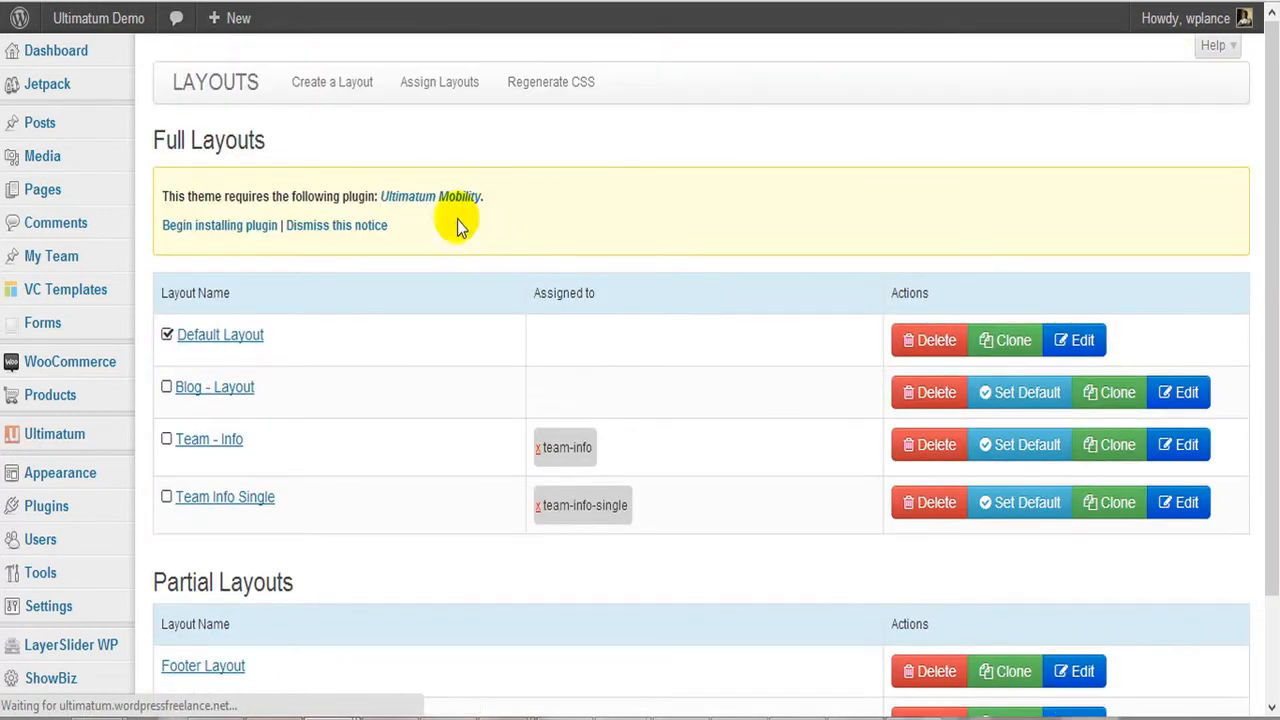
Step: Open the list of all posts in a separate tab and look through the existing posts and their categories
mouse_move(88, 143)
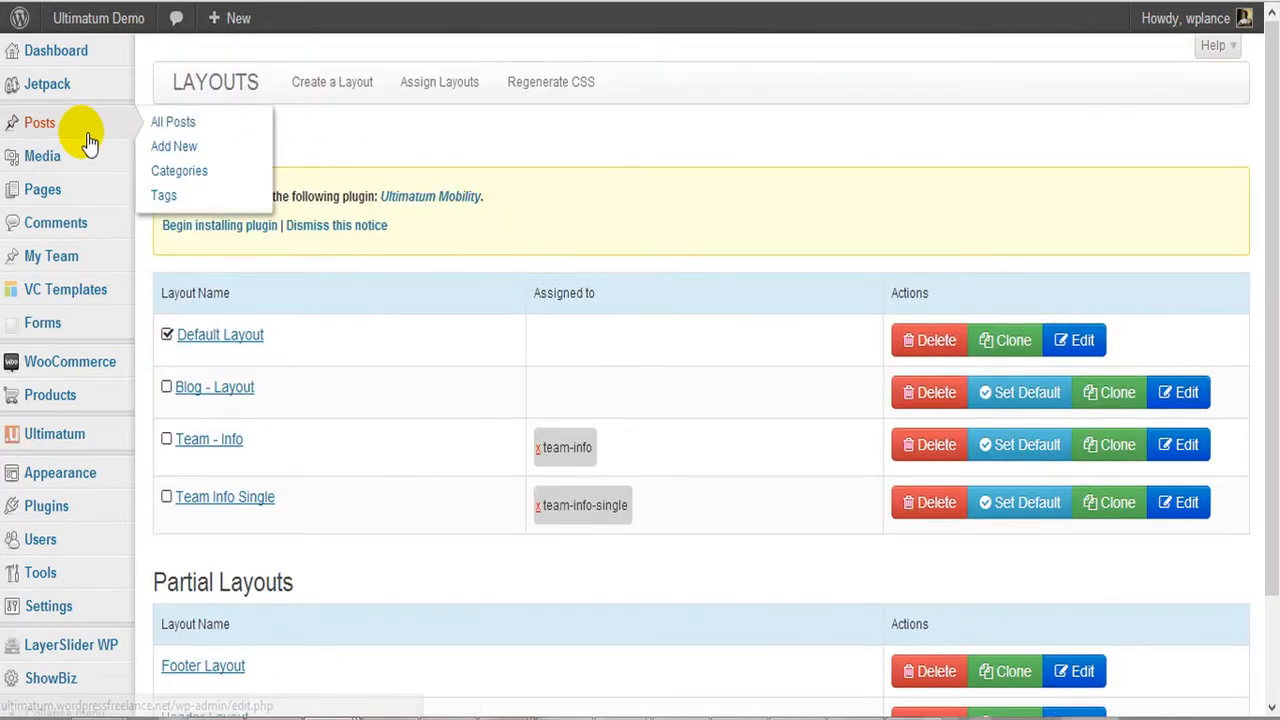
right_click(191, 126)
left_click(246, 148)
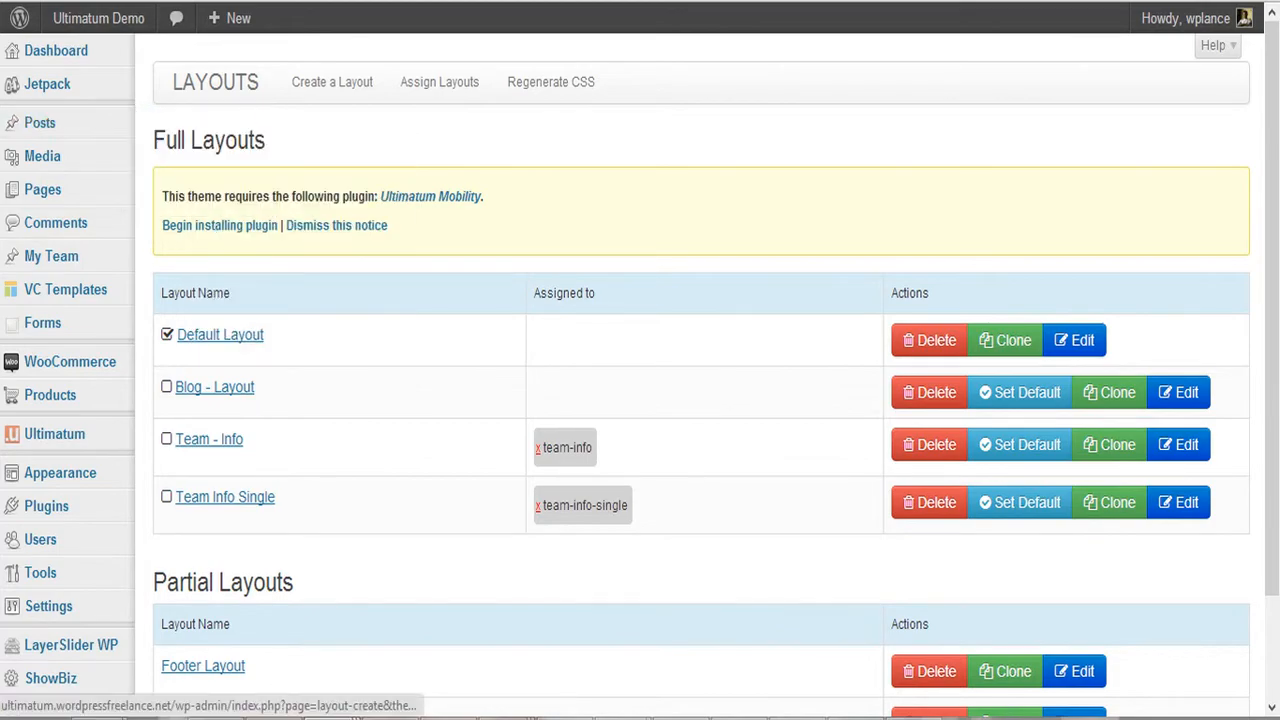
left_click(332, 82)
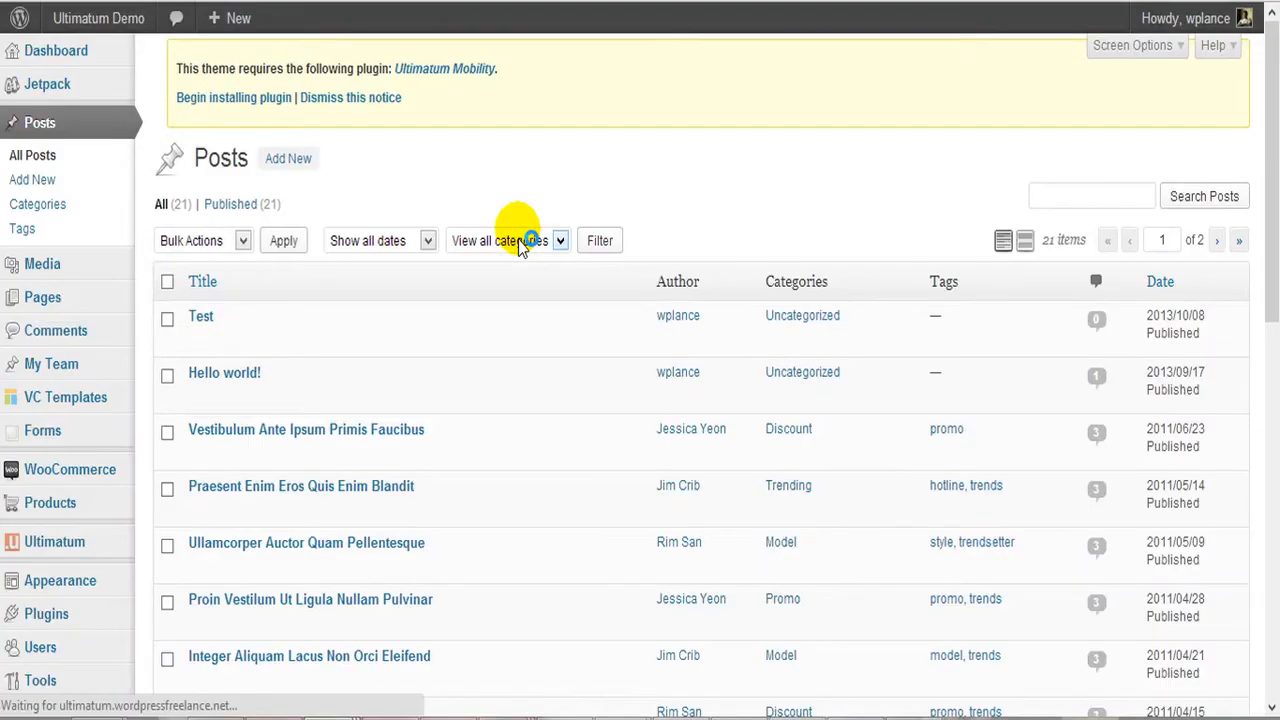
scroll(518, 245, "down", 8)
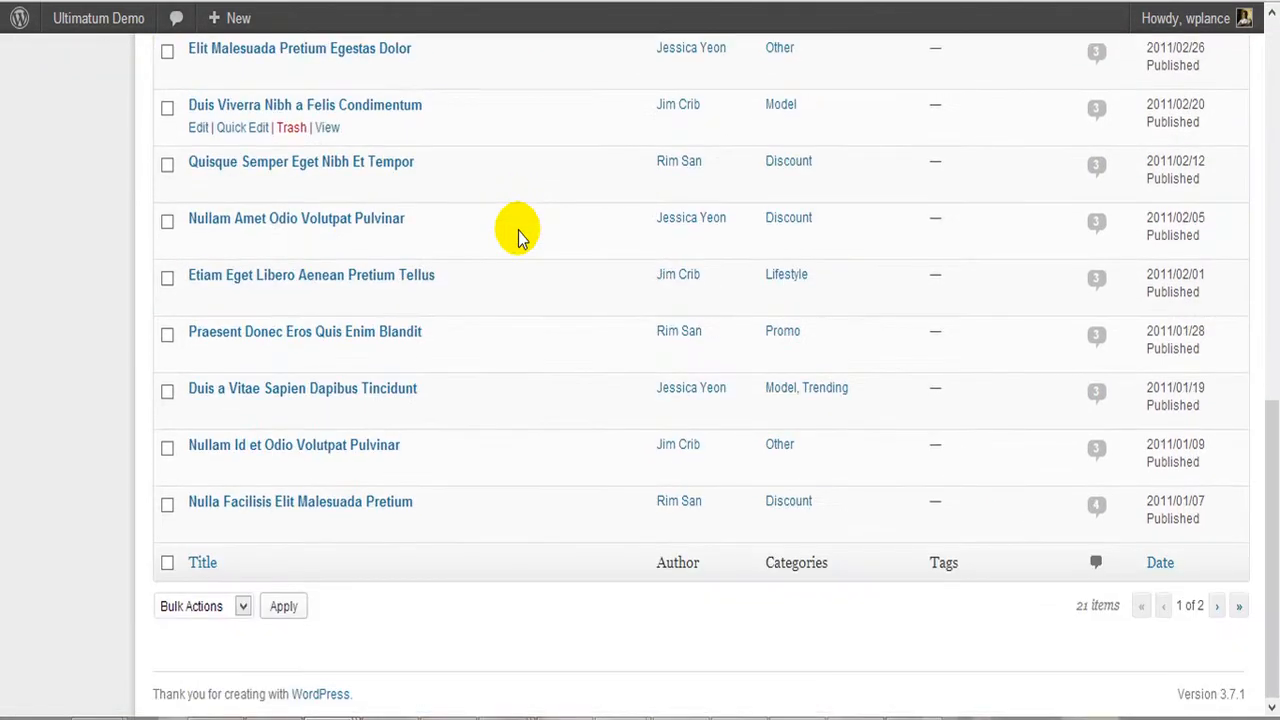
scroll(518, 231, "up", 8)
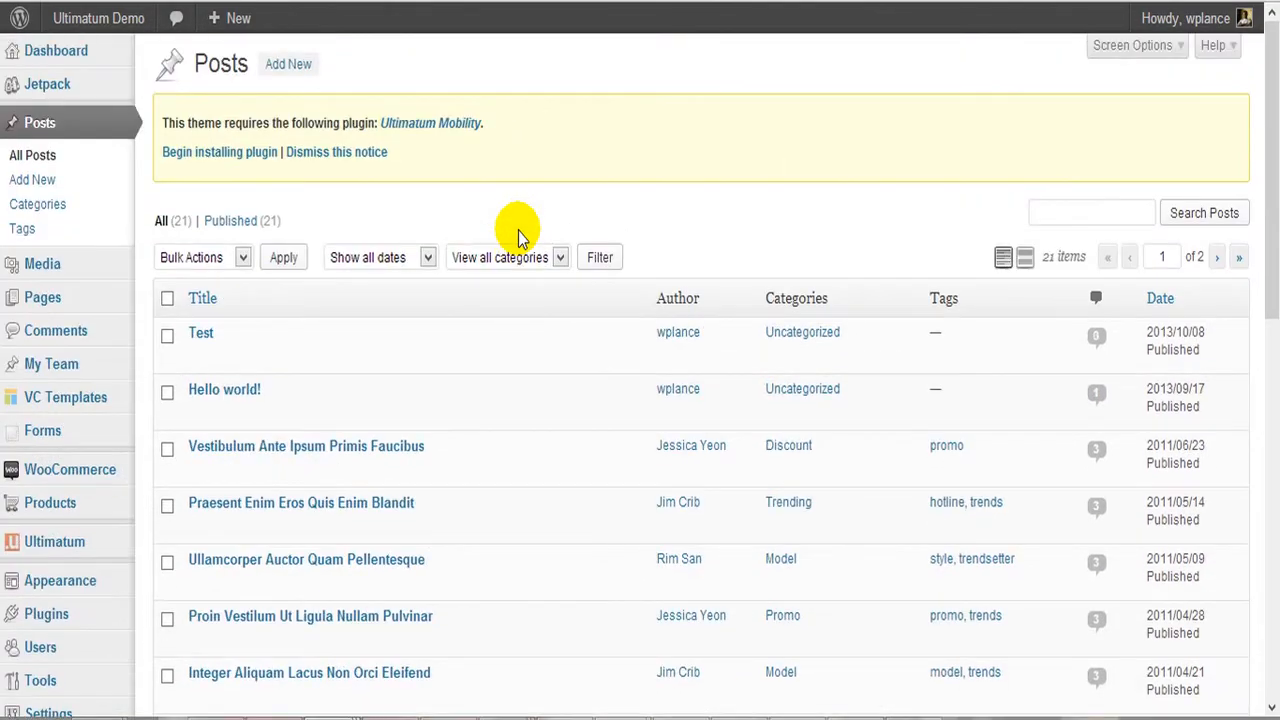
scroll(516, 234, "down", 5)
scroll(518, 231, "up", 5)
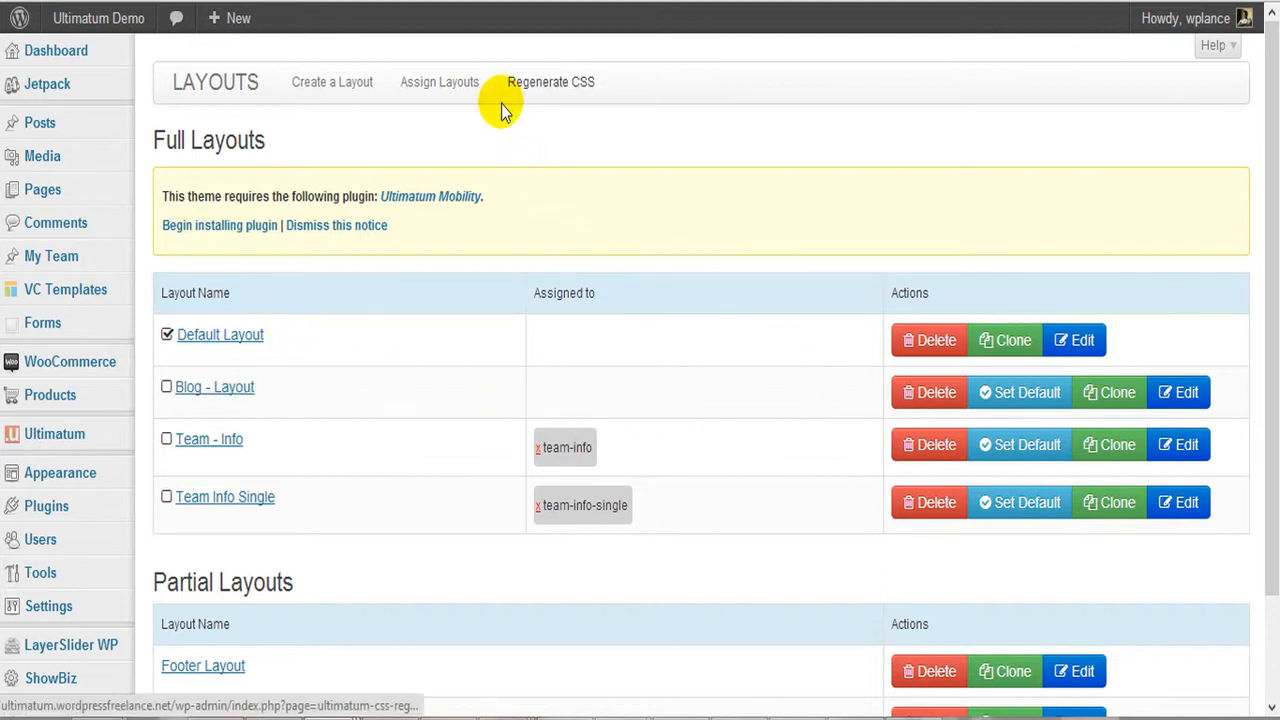
Step: Assign Blog - Layout to the post type "post" and save the assignment
left_click(440, 90)
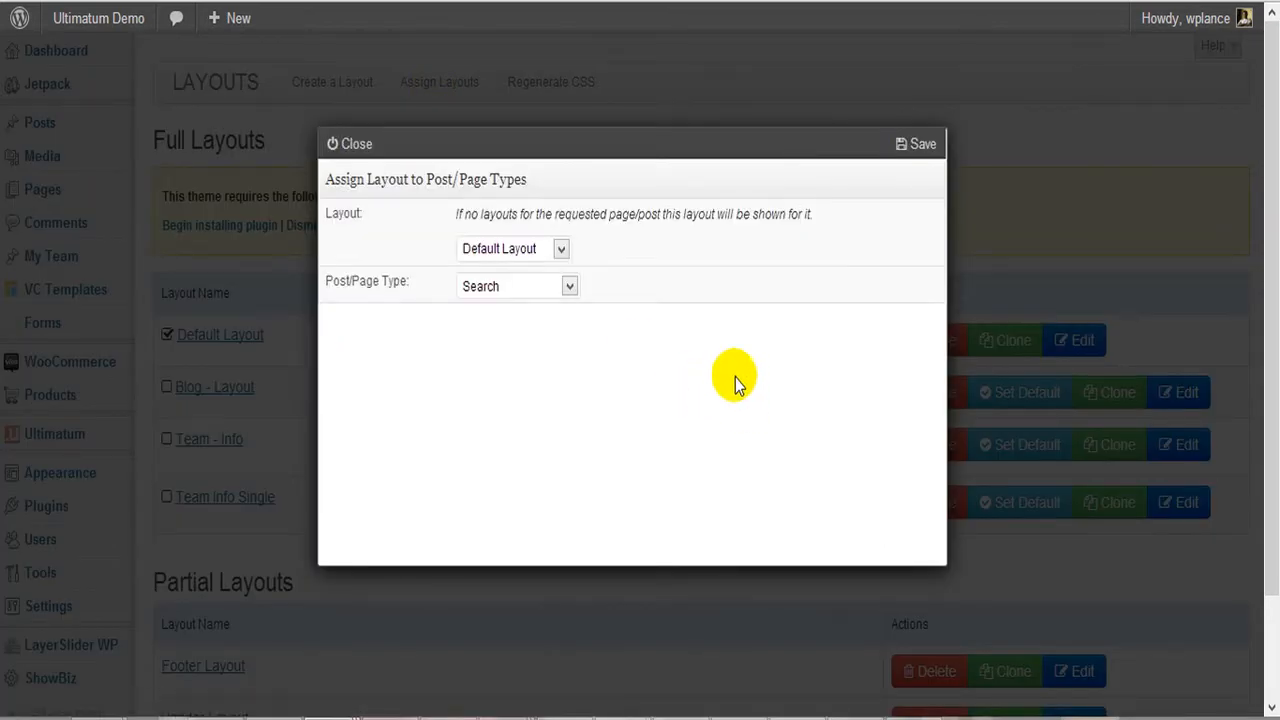
left_click(563, 249)
left_click(542, 287)
left_click(544, 288)
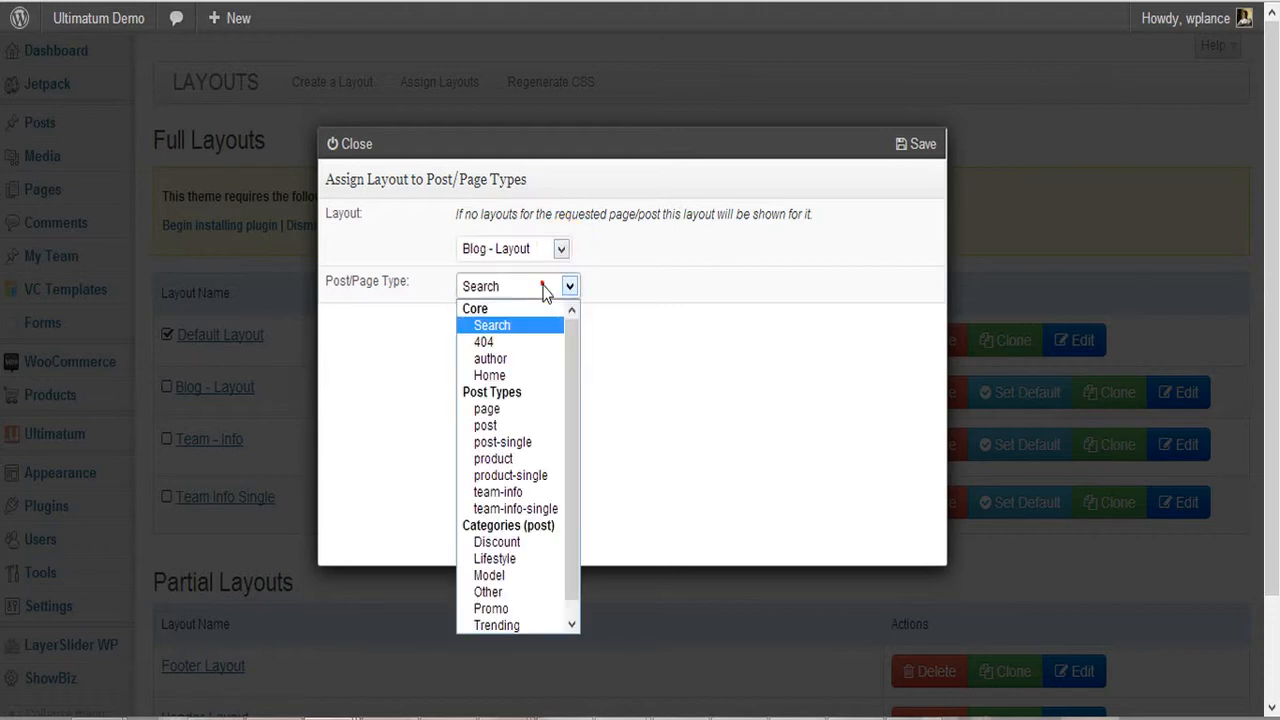
left_click(541, 430)
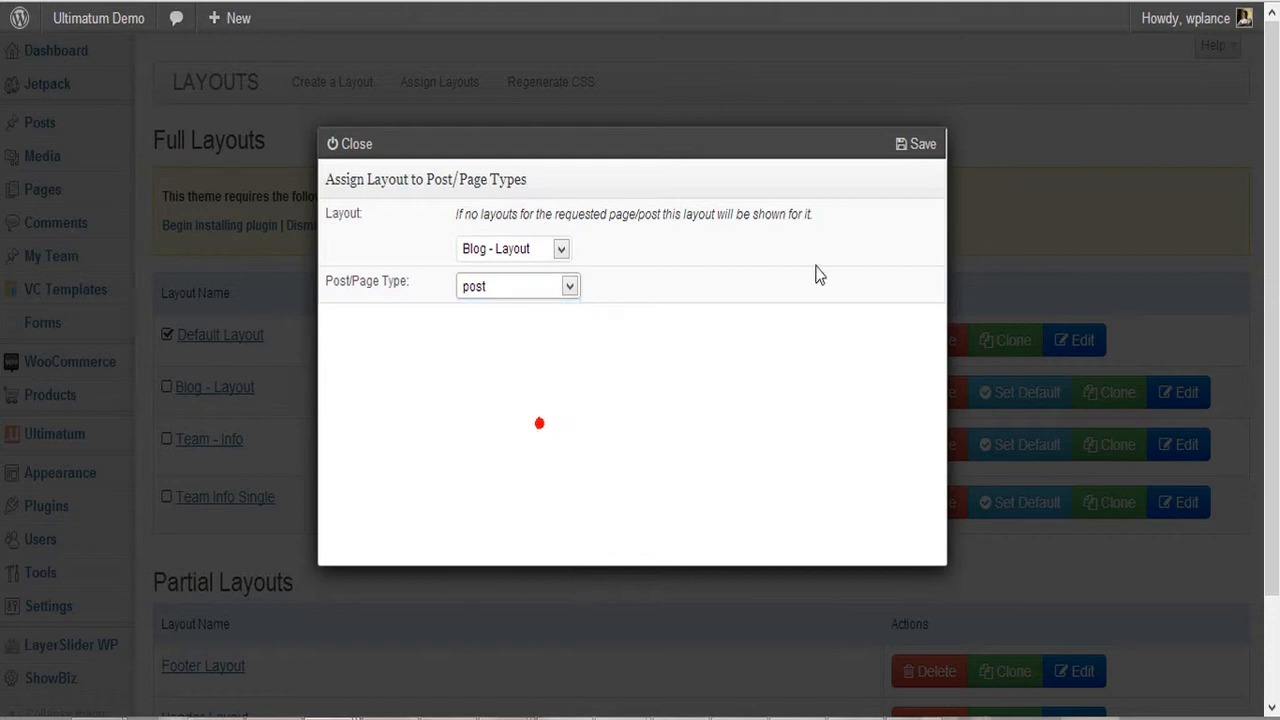
left_click(921, 146)
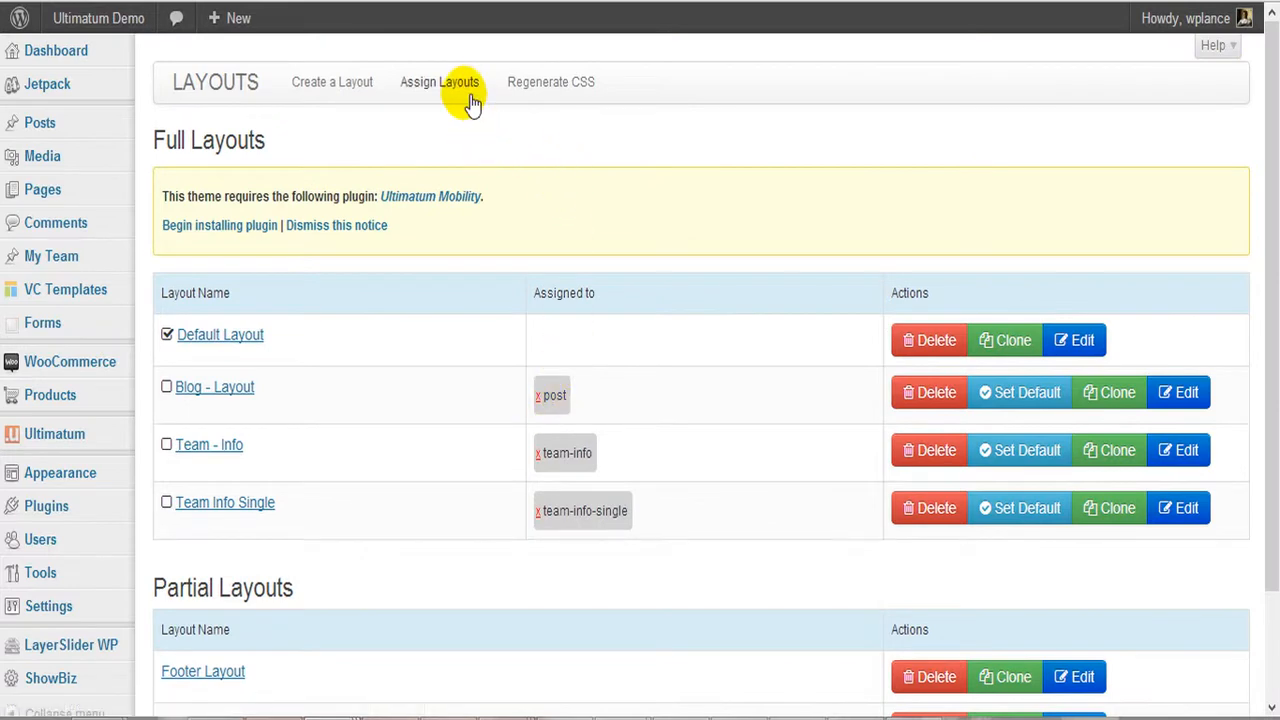
Step: Assign Blog - Layout to the "post-single" type as well and save the assignment
left_click(467, 95)
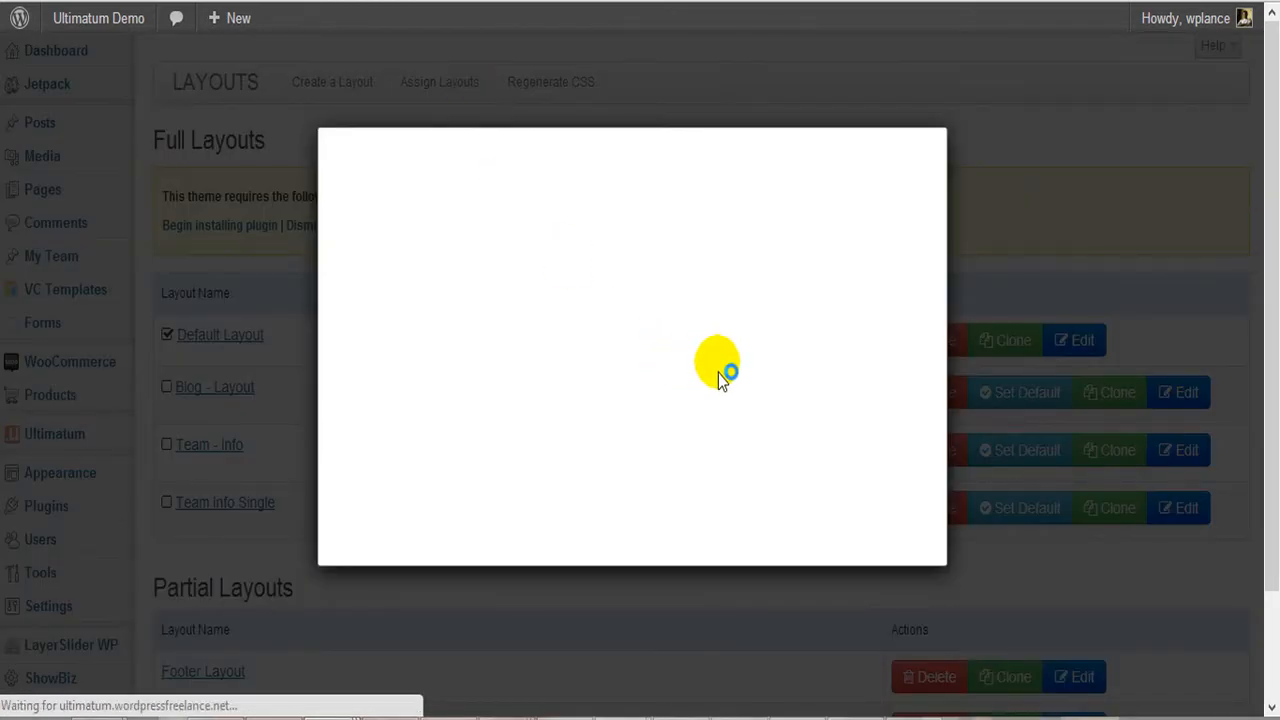
left_click(540, 284)
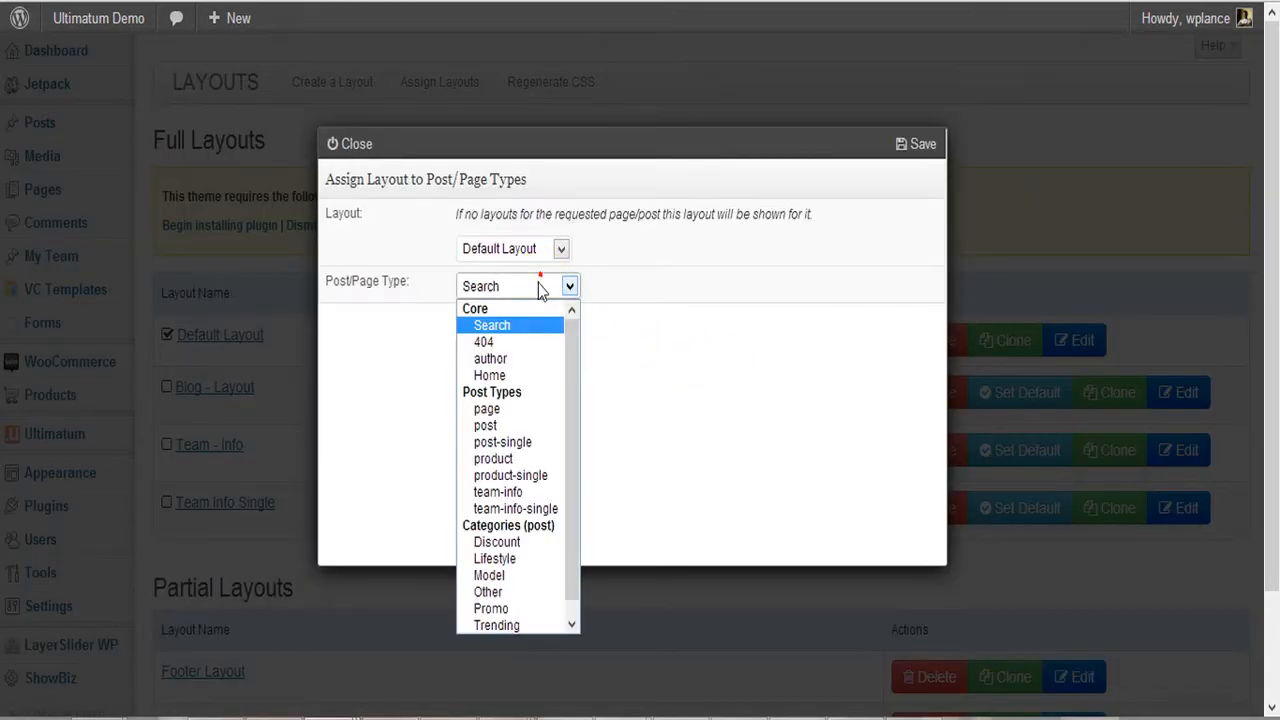
left_click(532, 249)
left_click(517, 288)
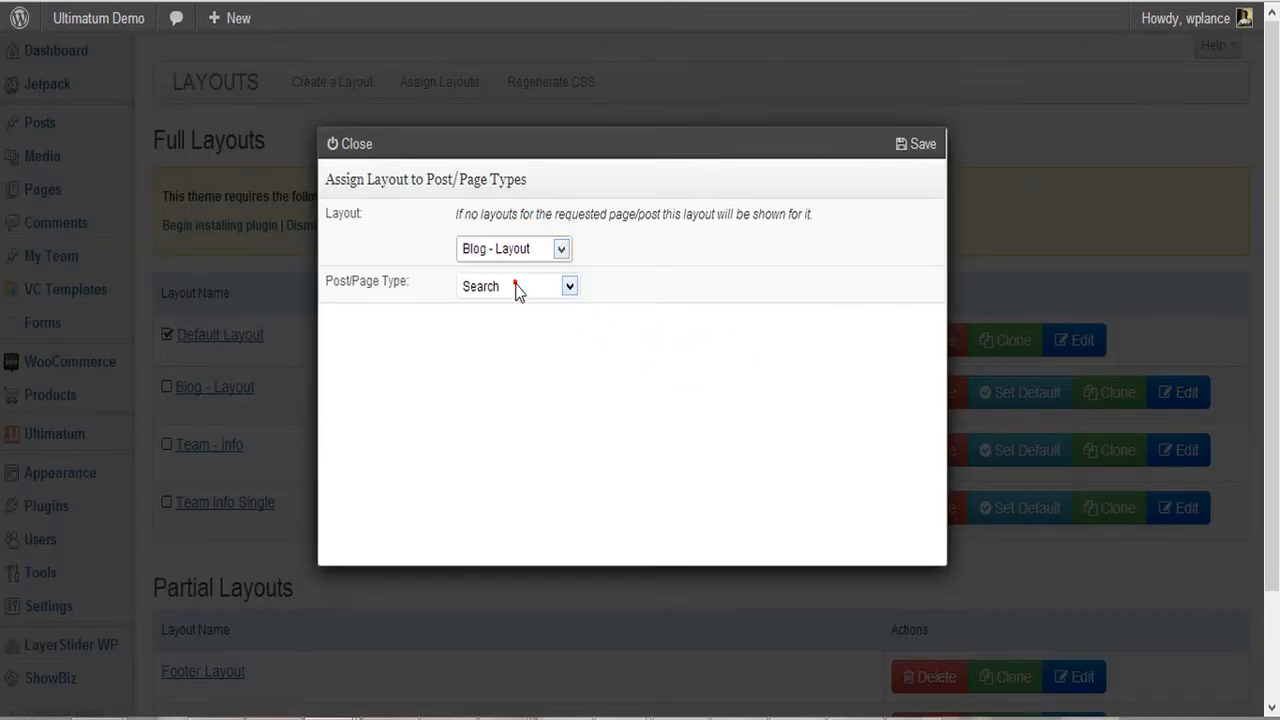
left_click(516, 288)
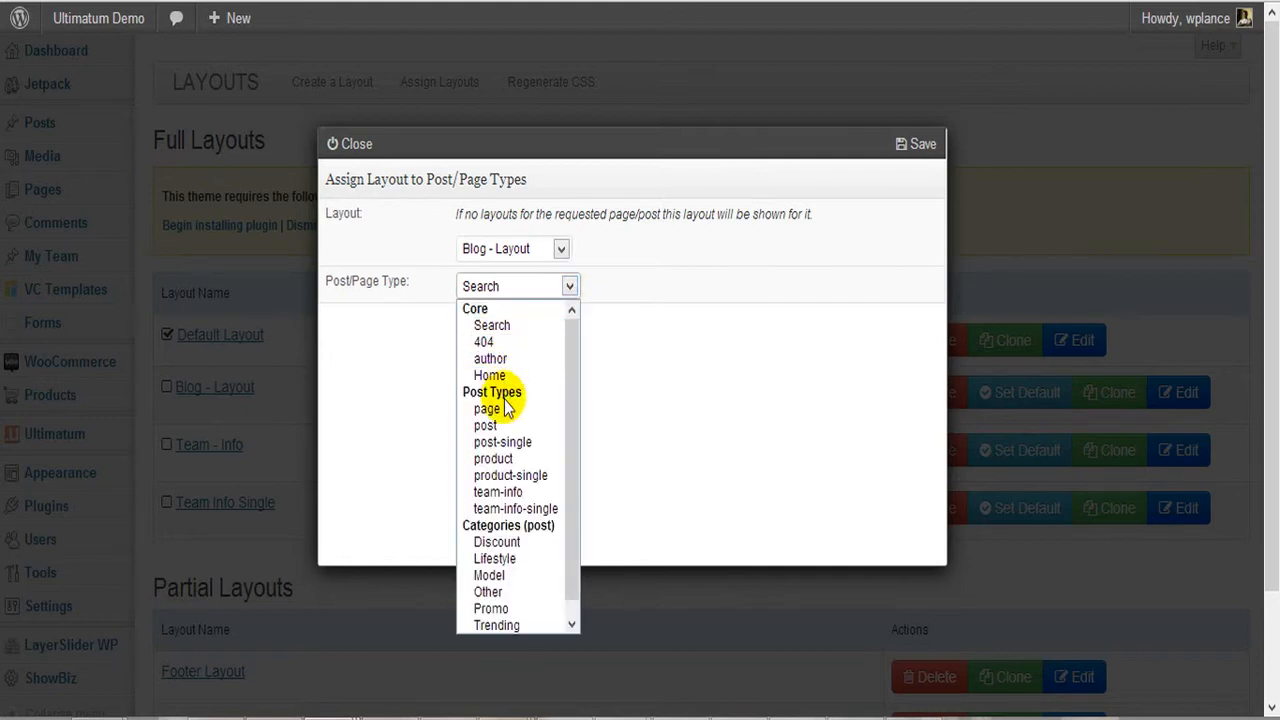
left_click(510, 446)
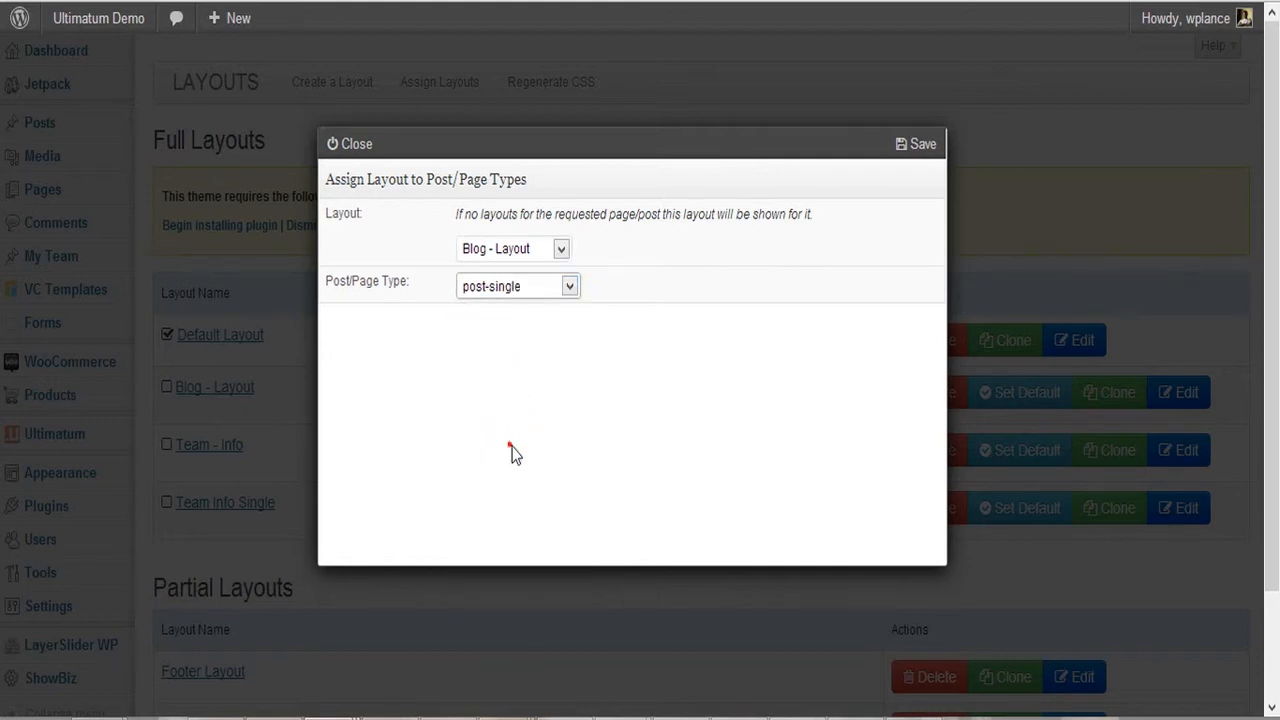
left_click(918, 145)
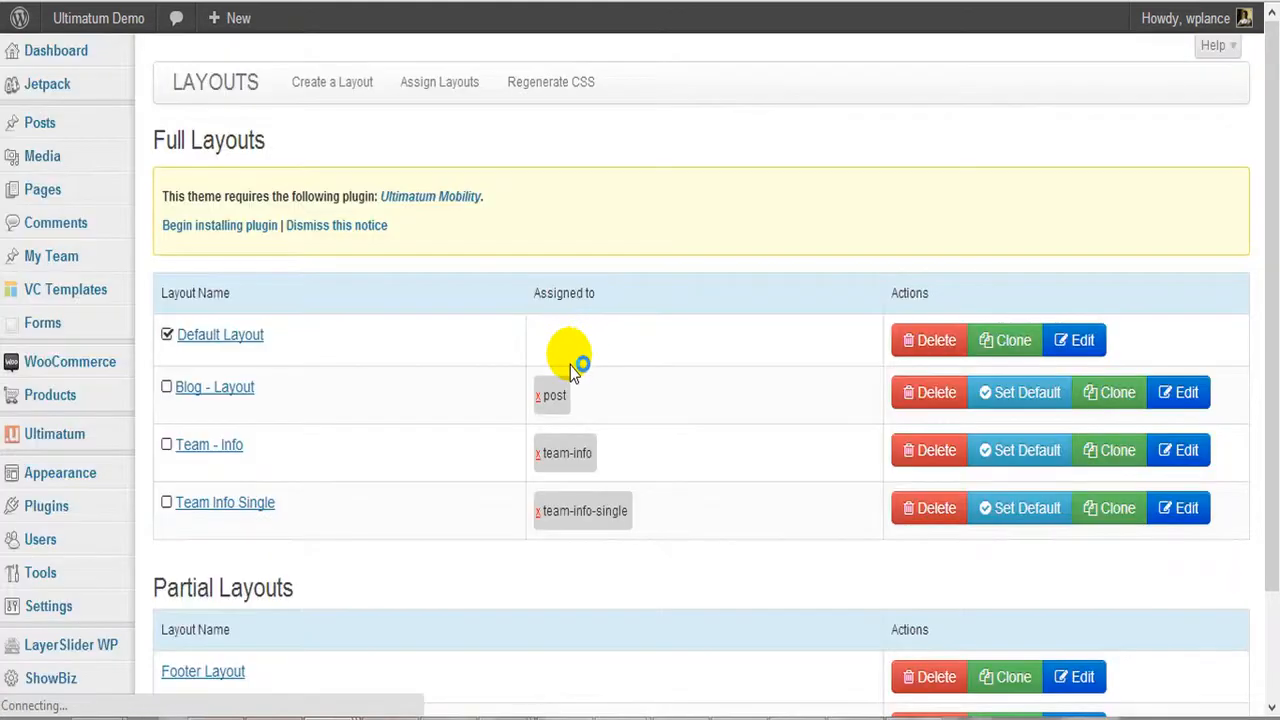
Step: Examine the post types and post categories that Blog - Layout can be assigned to, and close the assignment dialog without saving
left_click(443, 106)
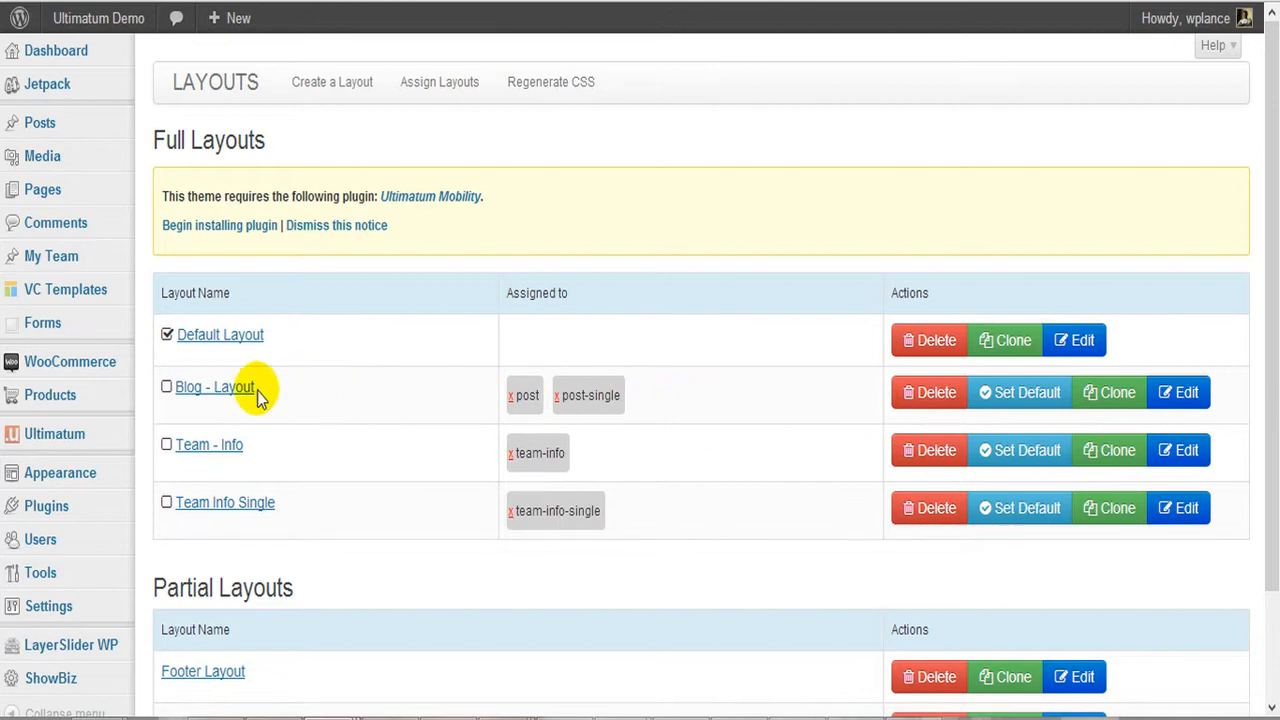
left_click(458, 95)
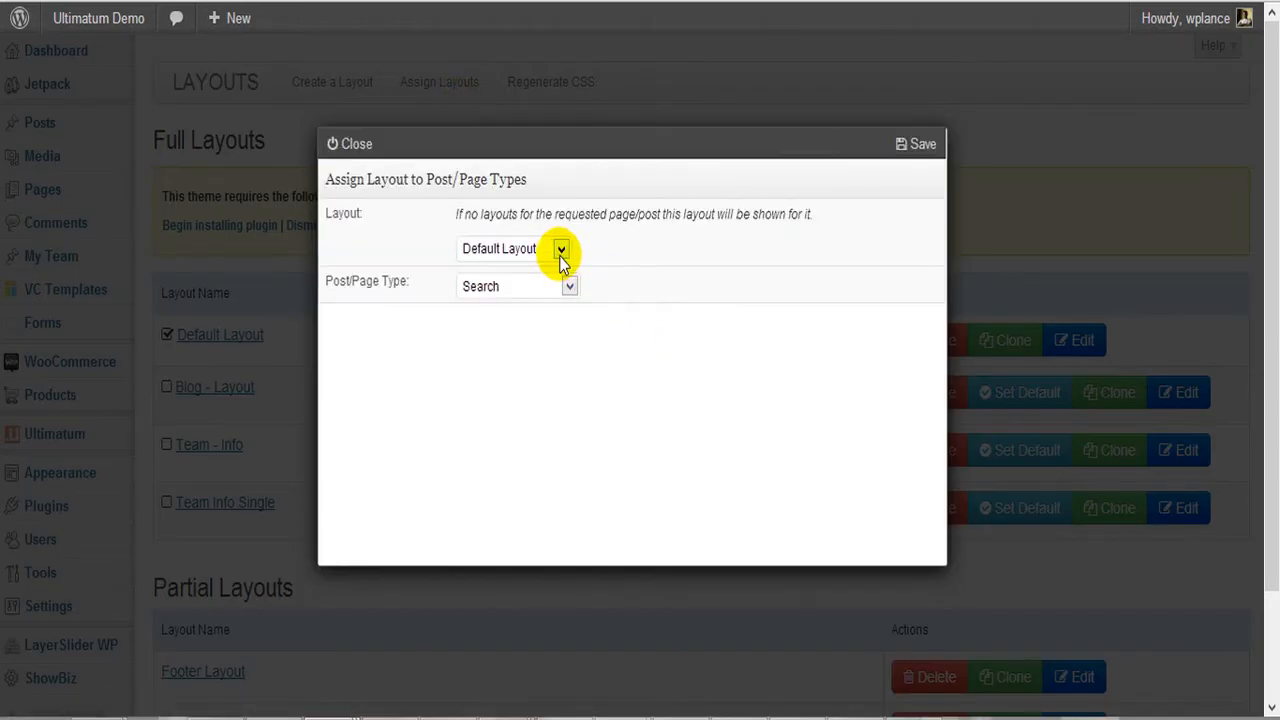
left_click(561, 250)
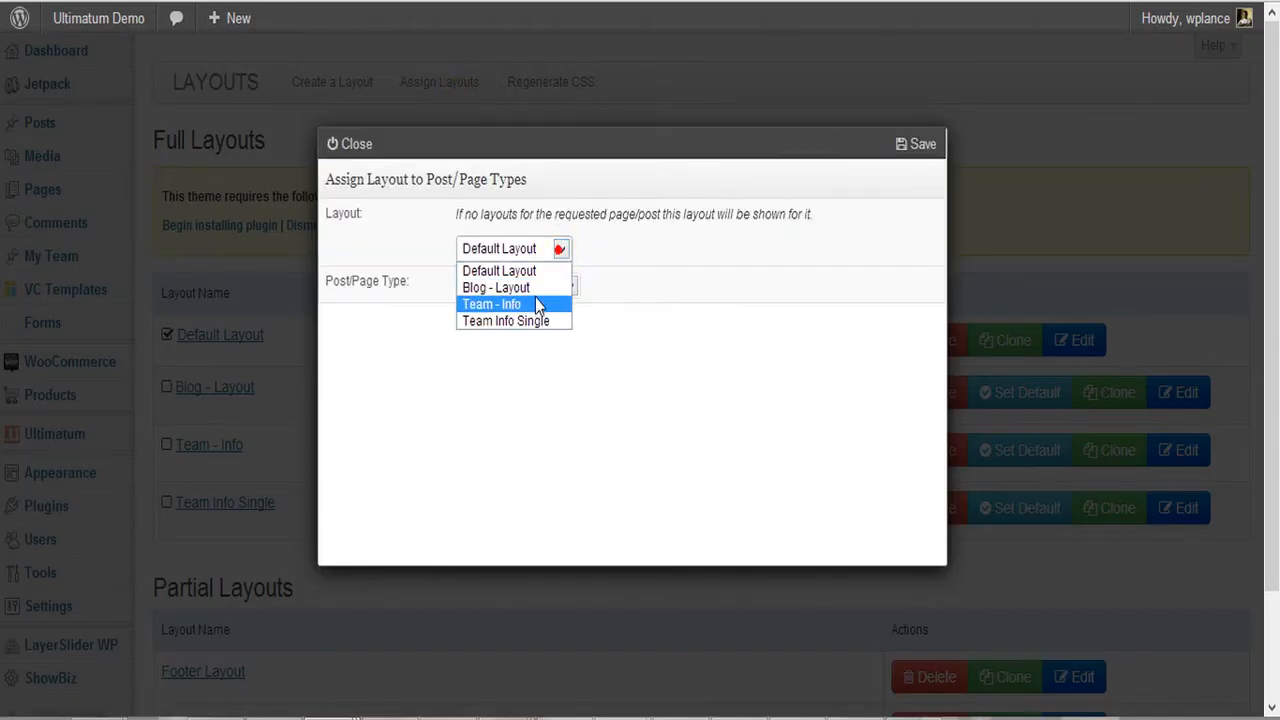
left_click(535, 289)
left_click(535, 289)
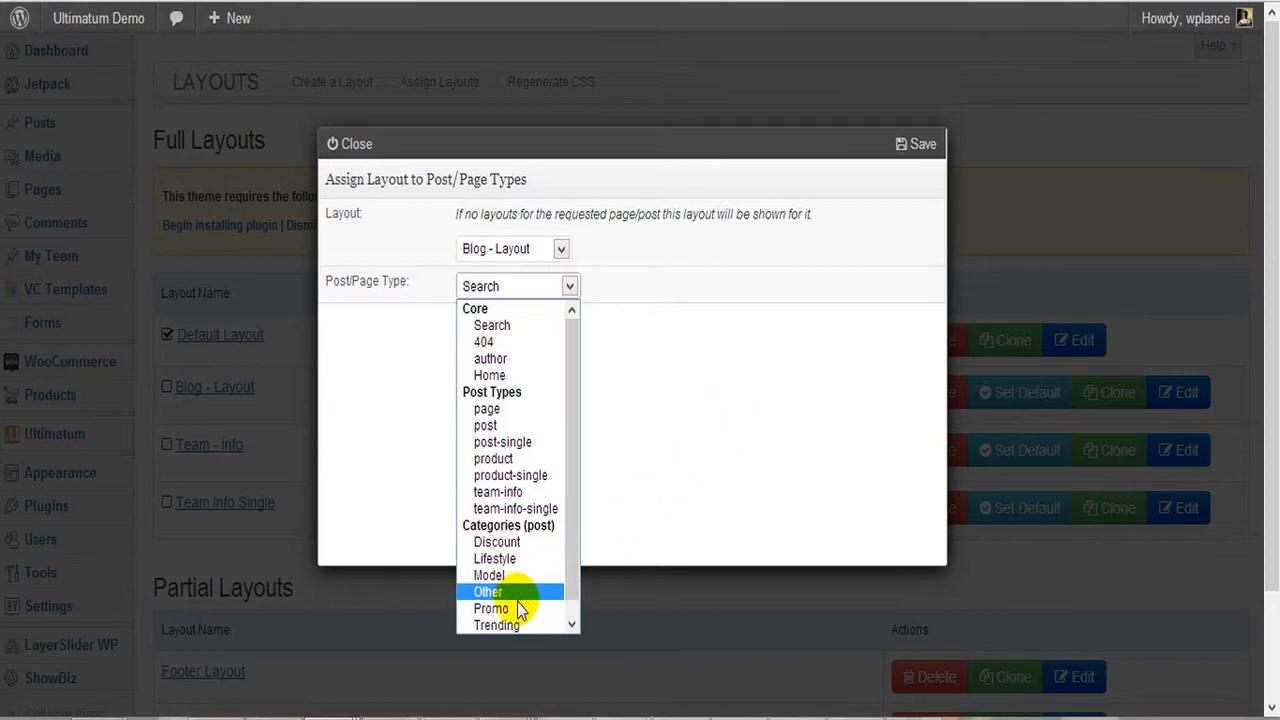
left_click(780, 412)
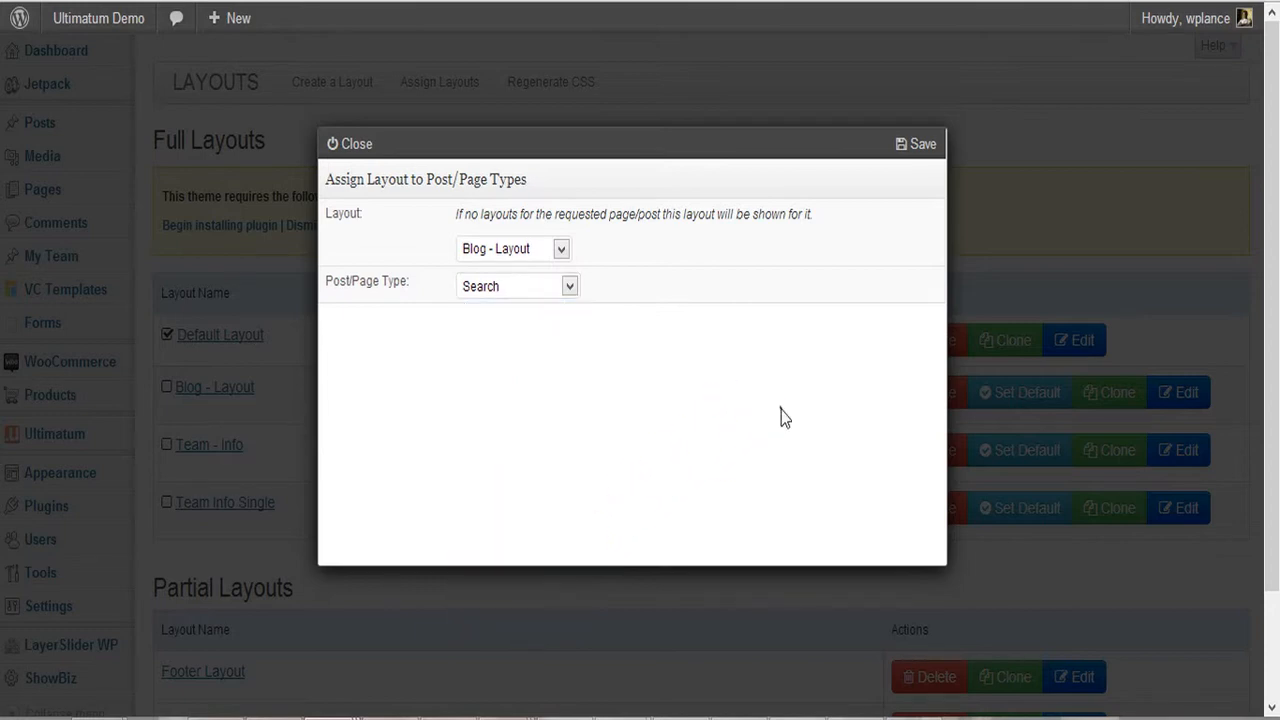
left_click(355, 144)
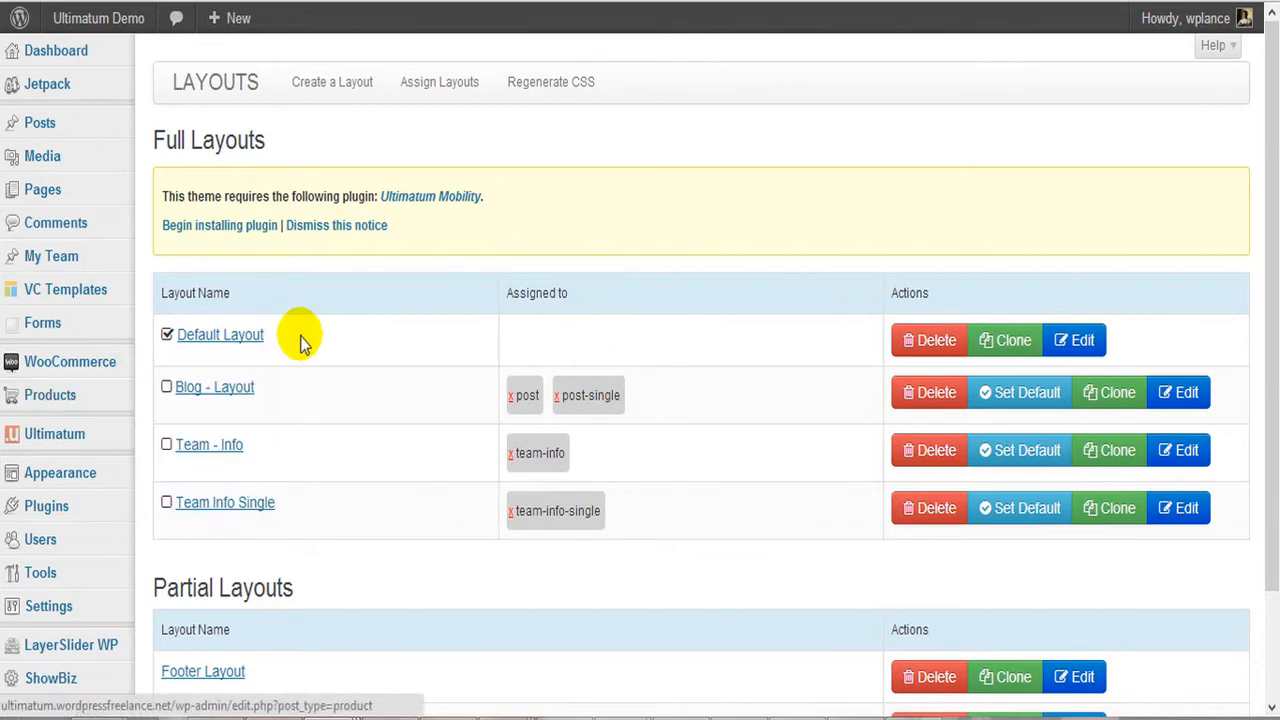
Step: Open the posts list and switch from it to the list of all pages
mouse_move(100, 192)
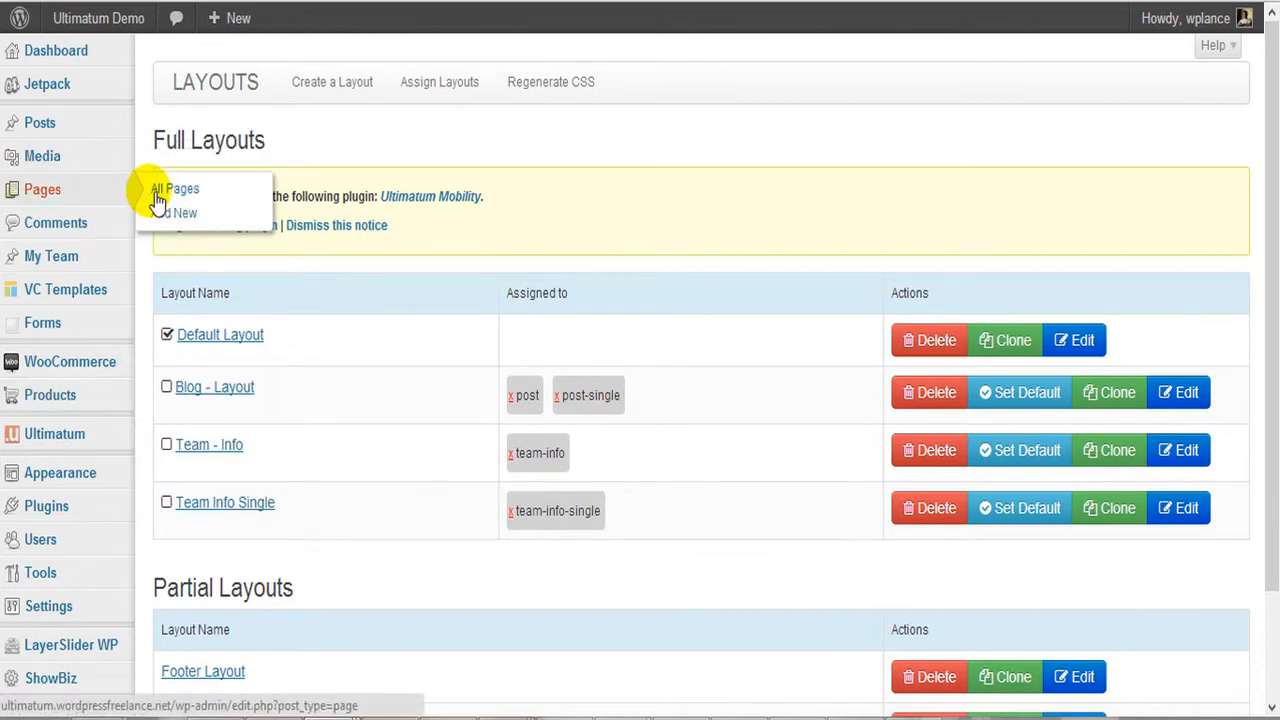
left_click(40, 122)
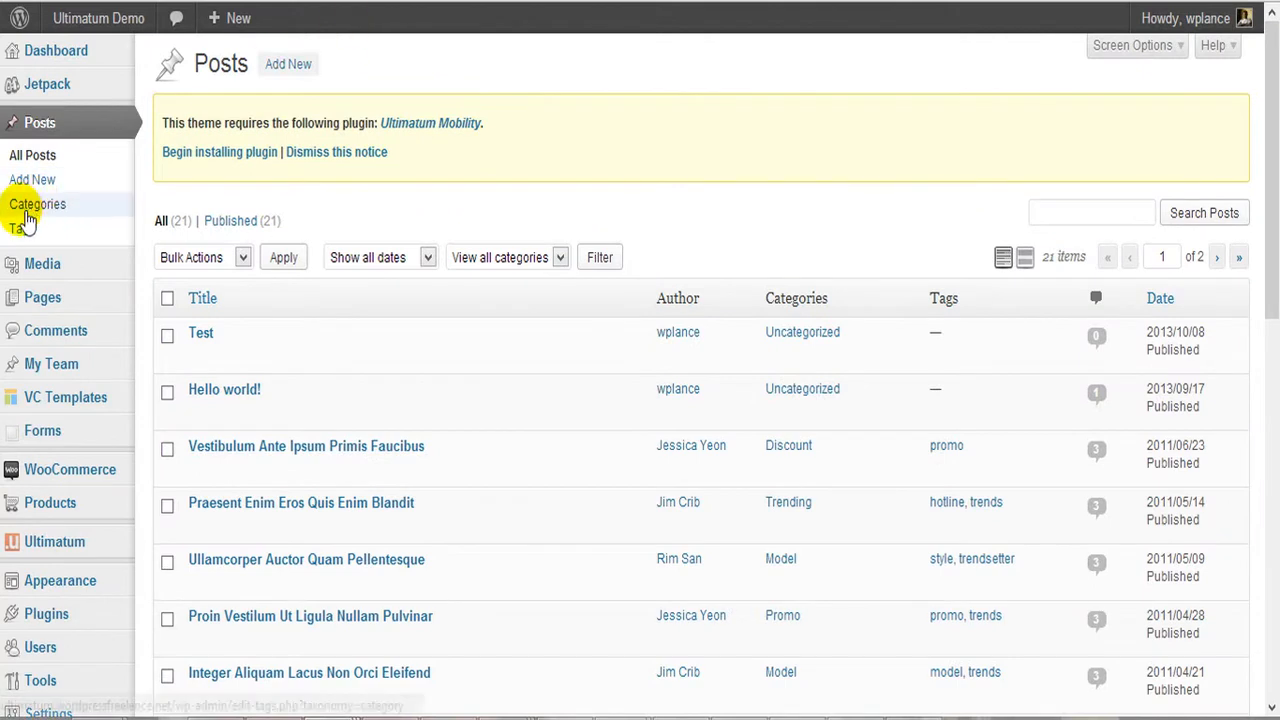
mouse_move(68, 298)
left_click(185, 298)
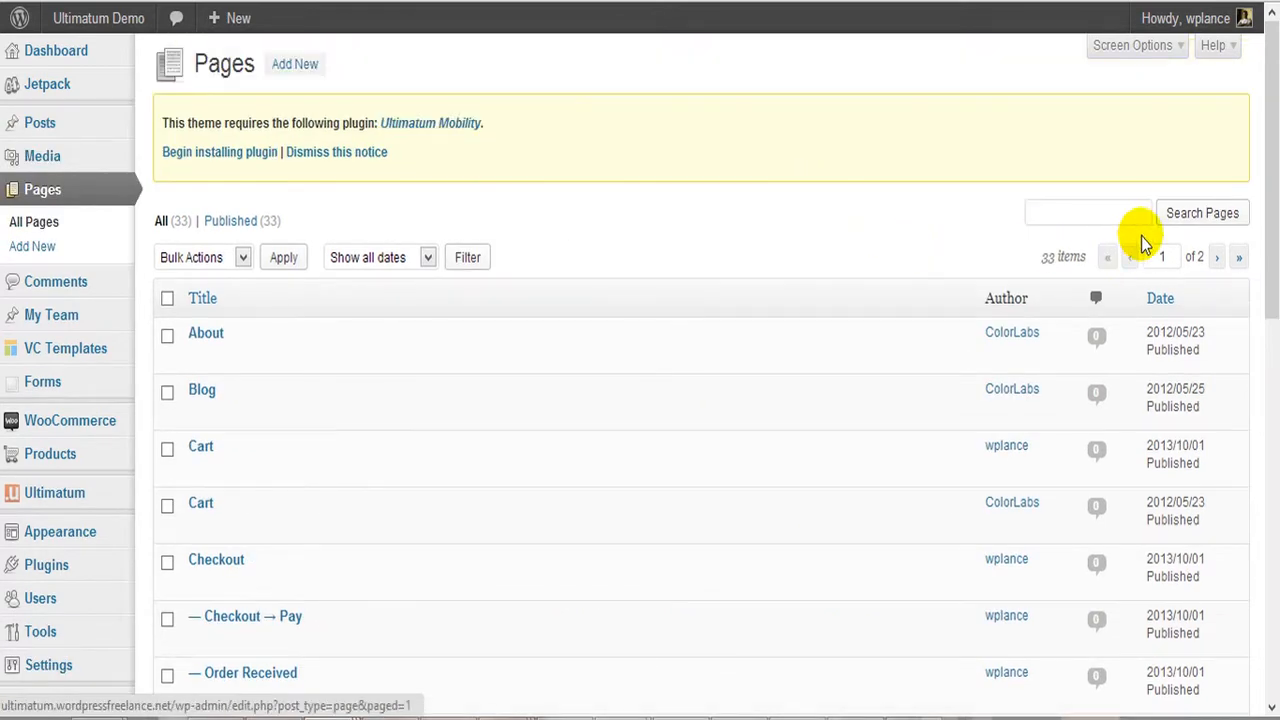
Step: Open the Blog page for editing, select Blog - Layout as its layout, and update the page
left_click(1148, 218)
left_click(203, 390)
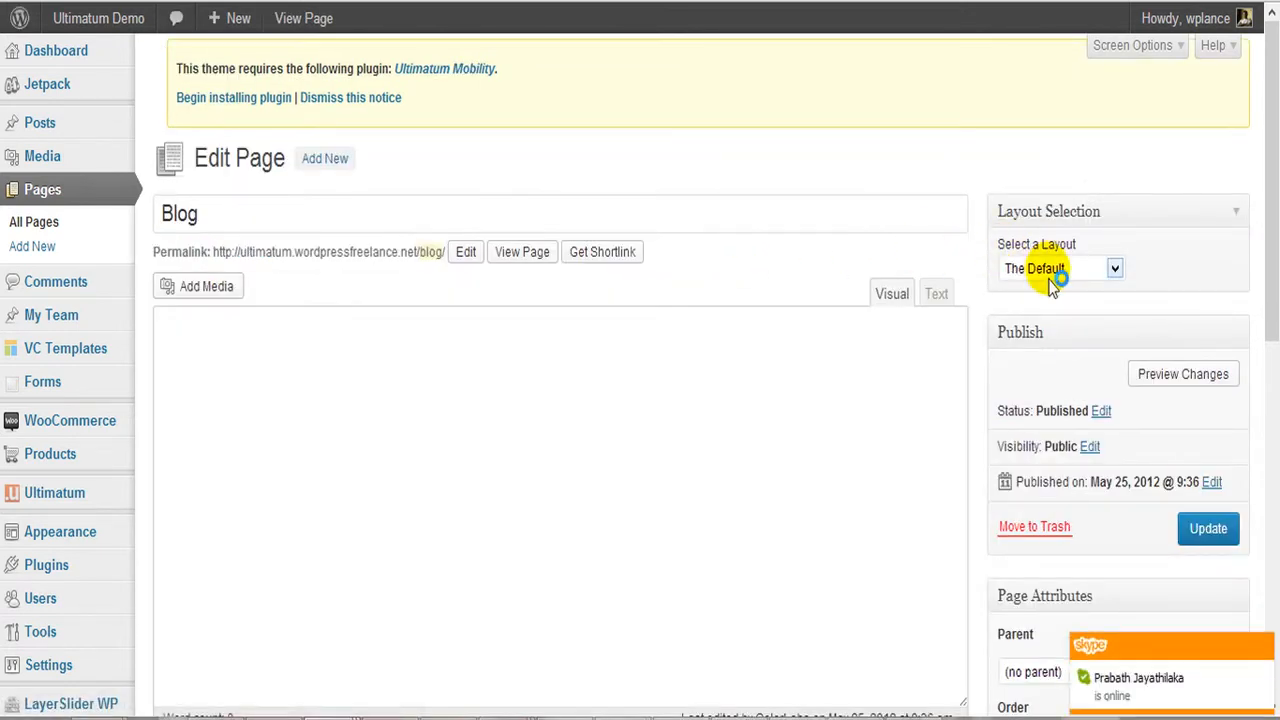
left_click(1050, 278)
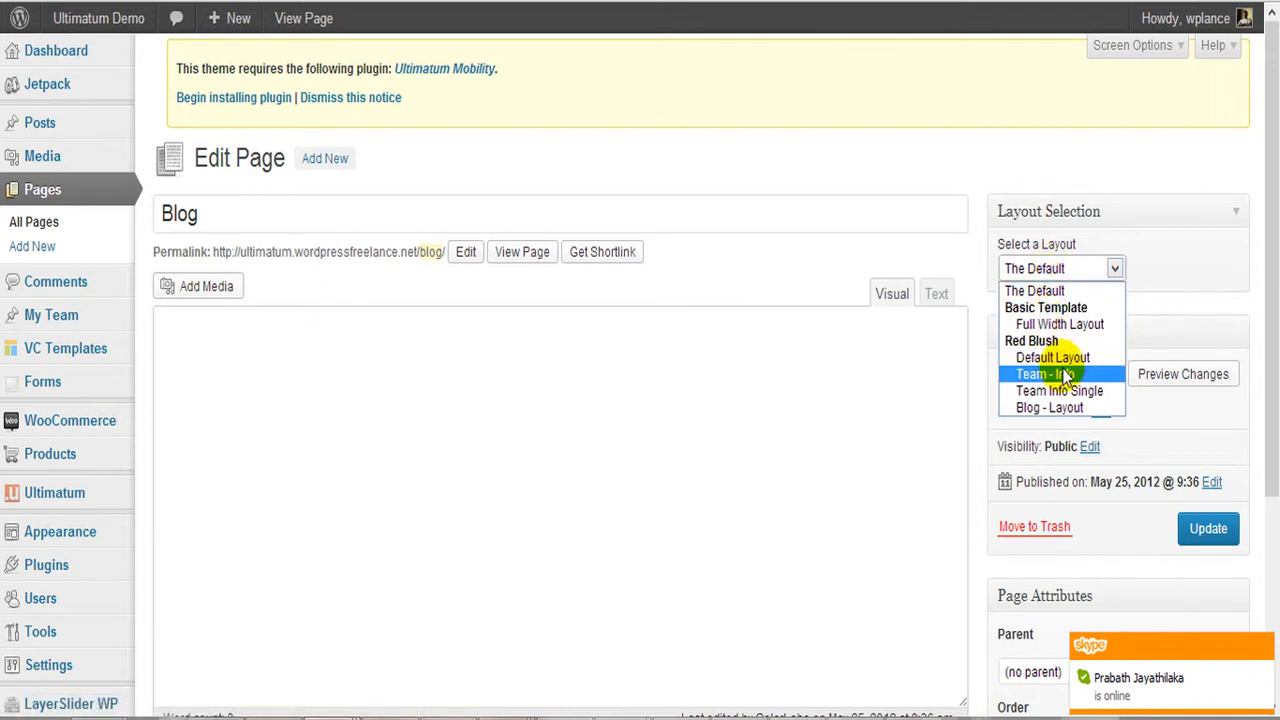
left_click(1066, 407)
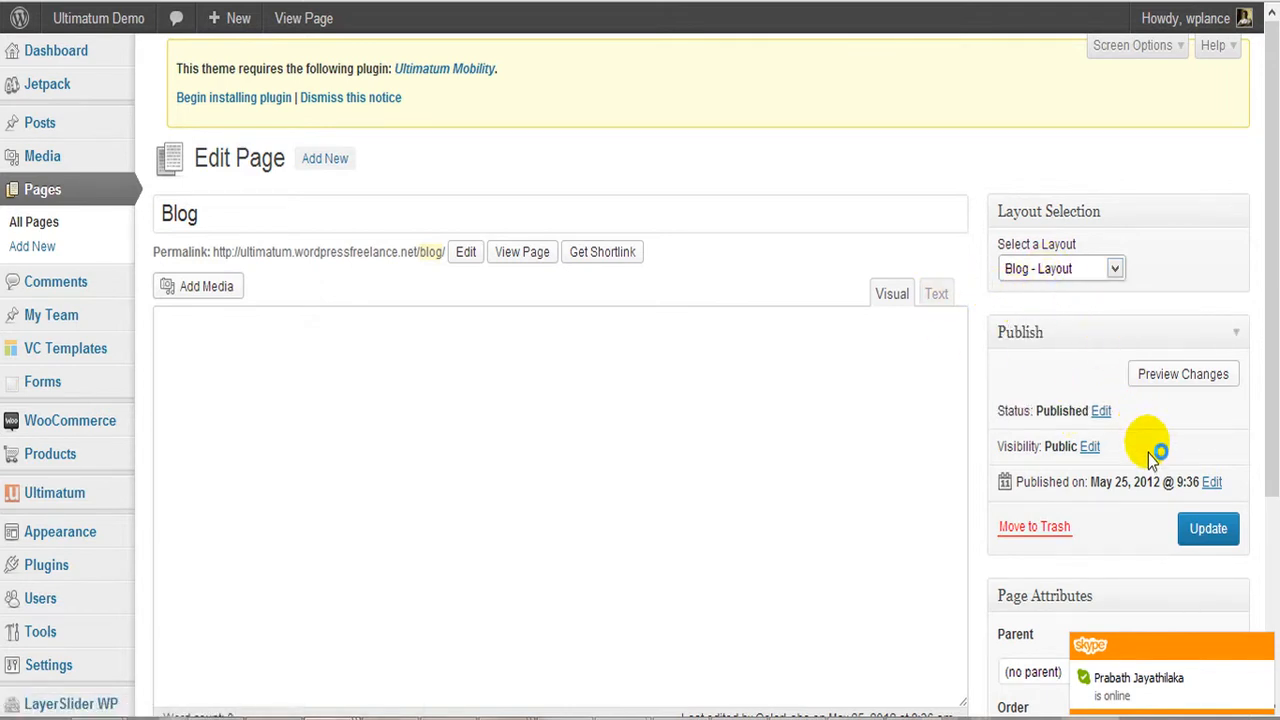
left_click(1232, 535)
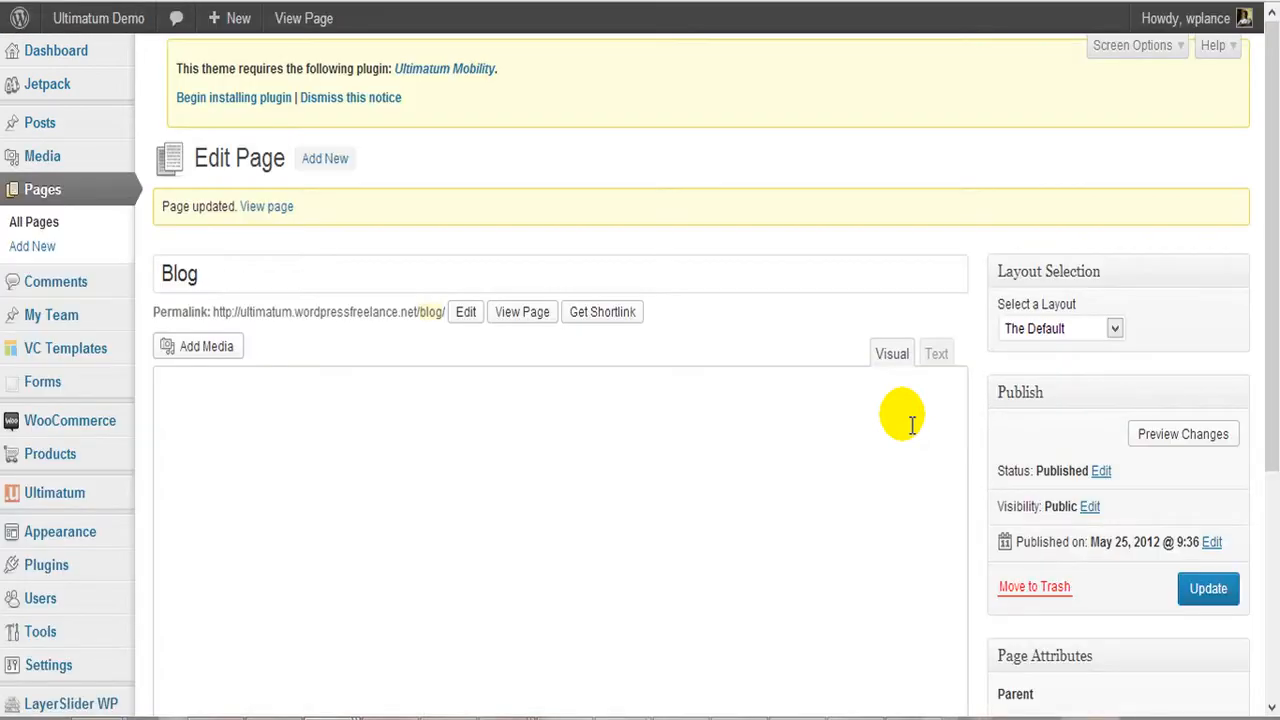
Step: In the site's Reading settings, set the posts page to Blog and save the changes
scroll(300, 450, "down", 2)
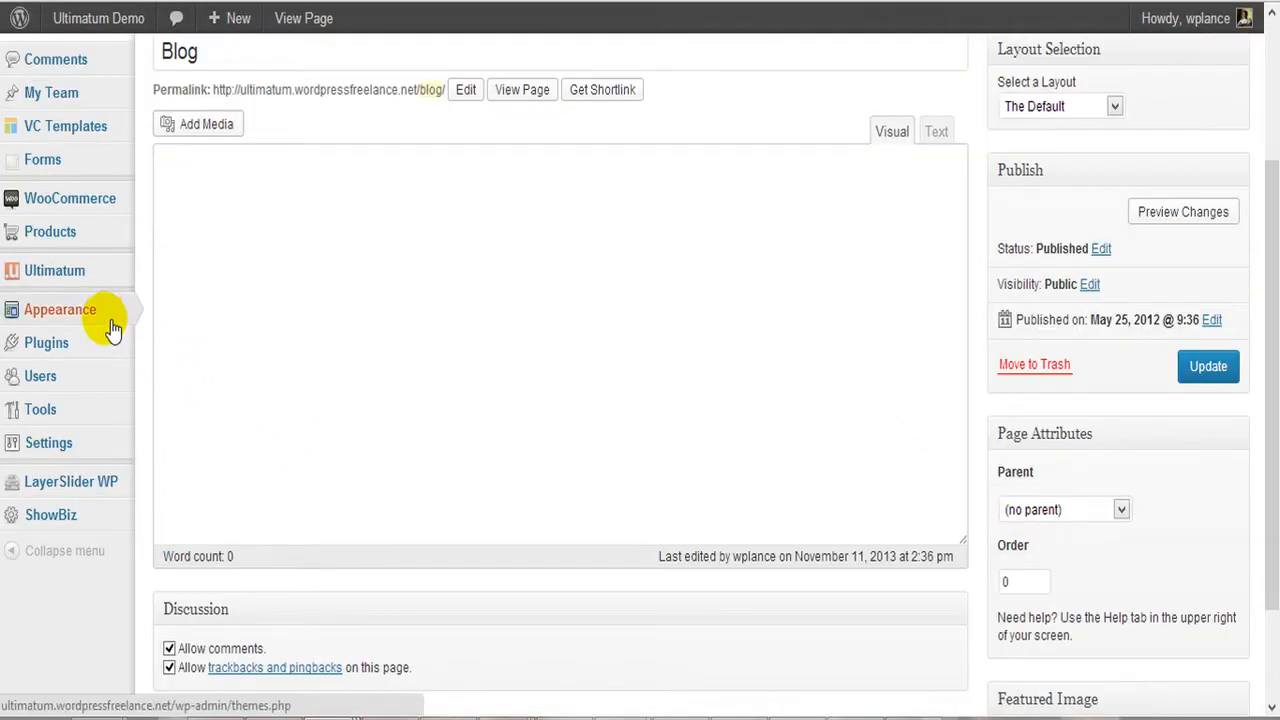
mouse_move(95, 322)
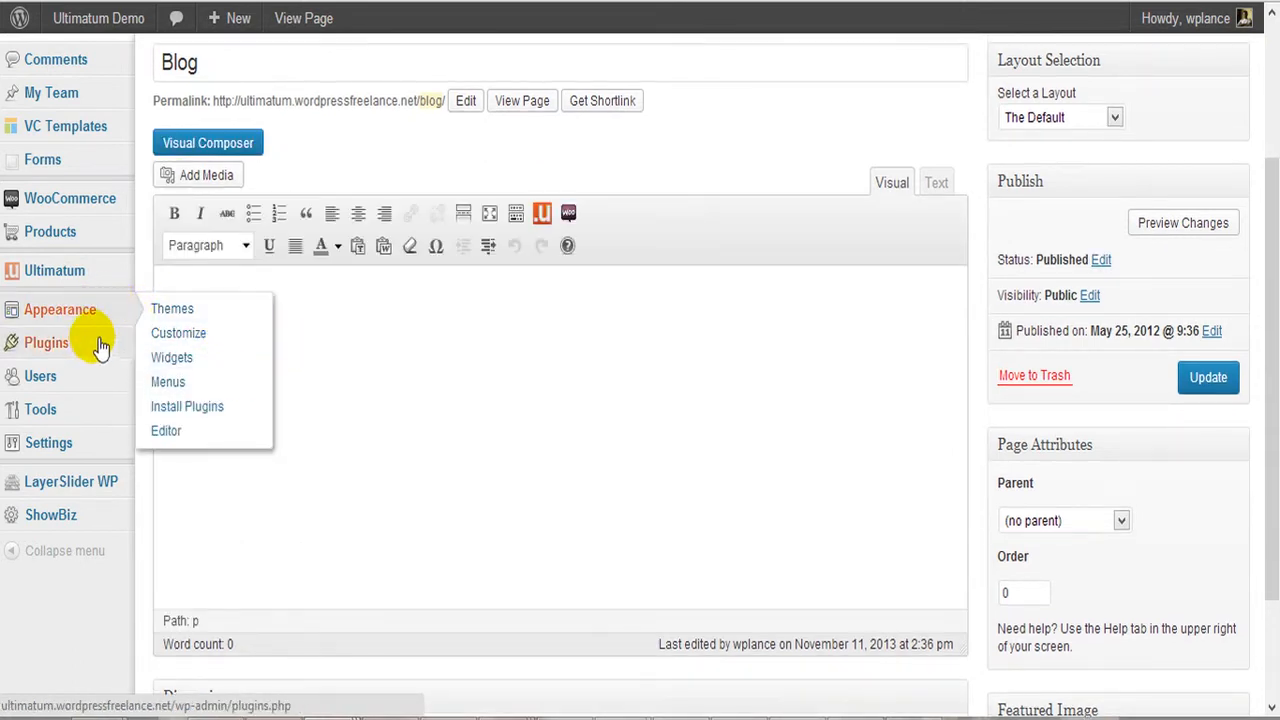
mouse_move(89, 449)
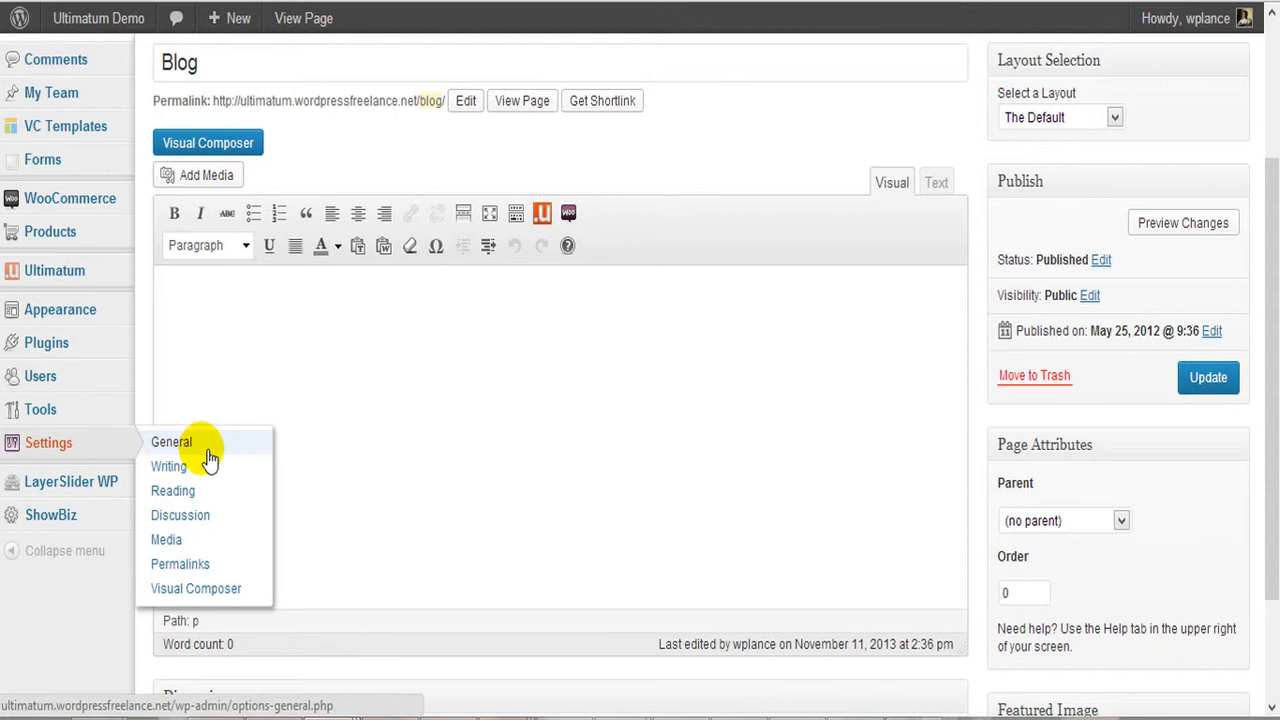
left_click(220, 492)
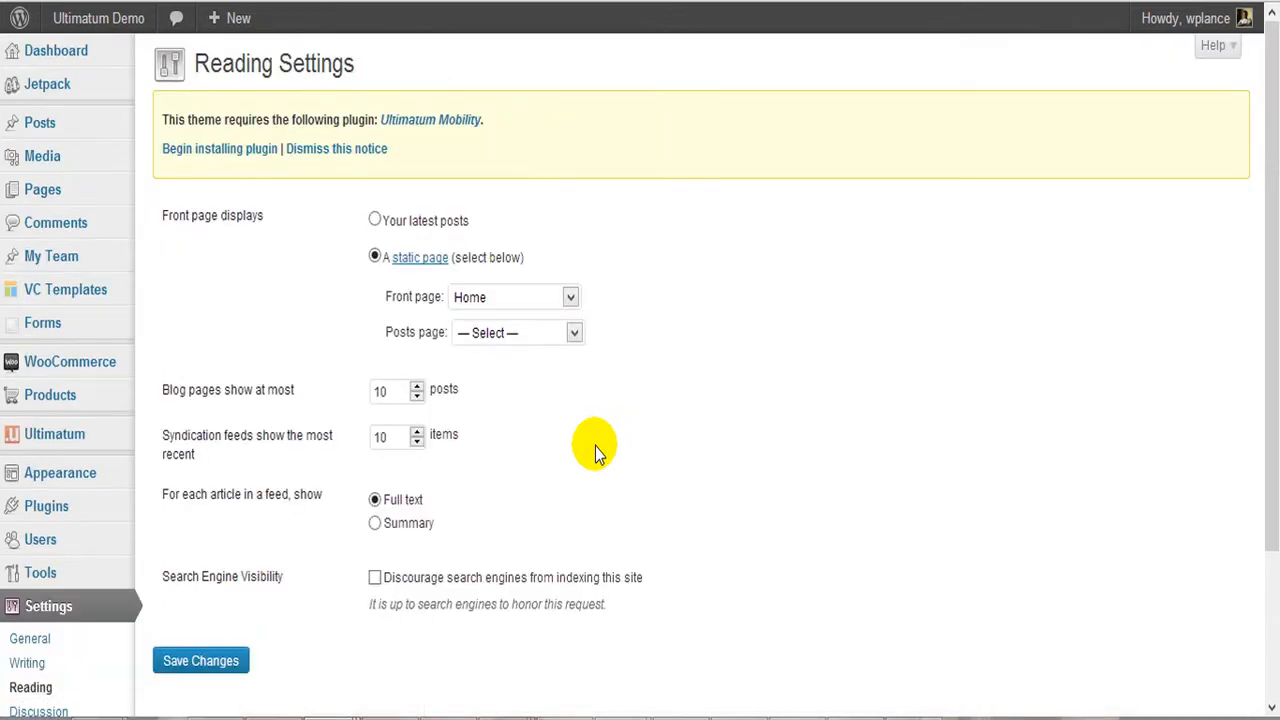
left_click(513, 337)
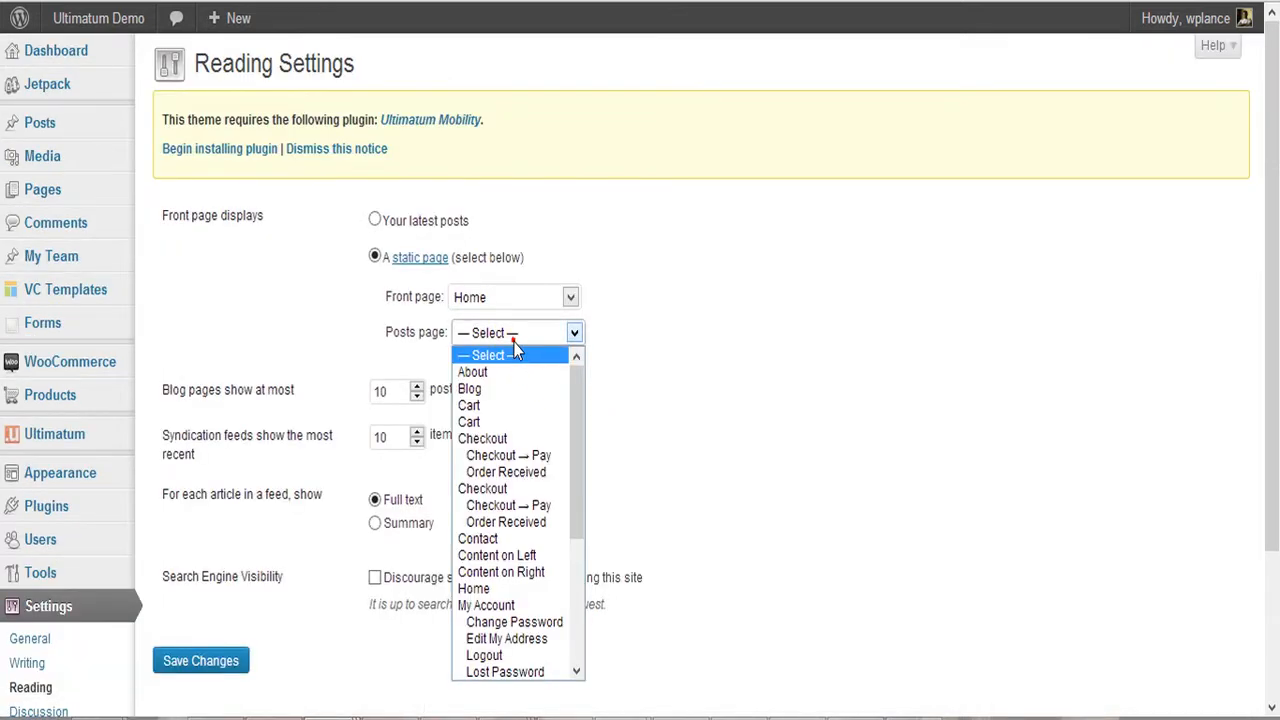
left_click(498, 389)
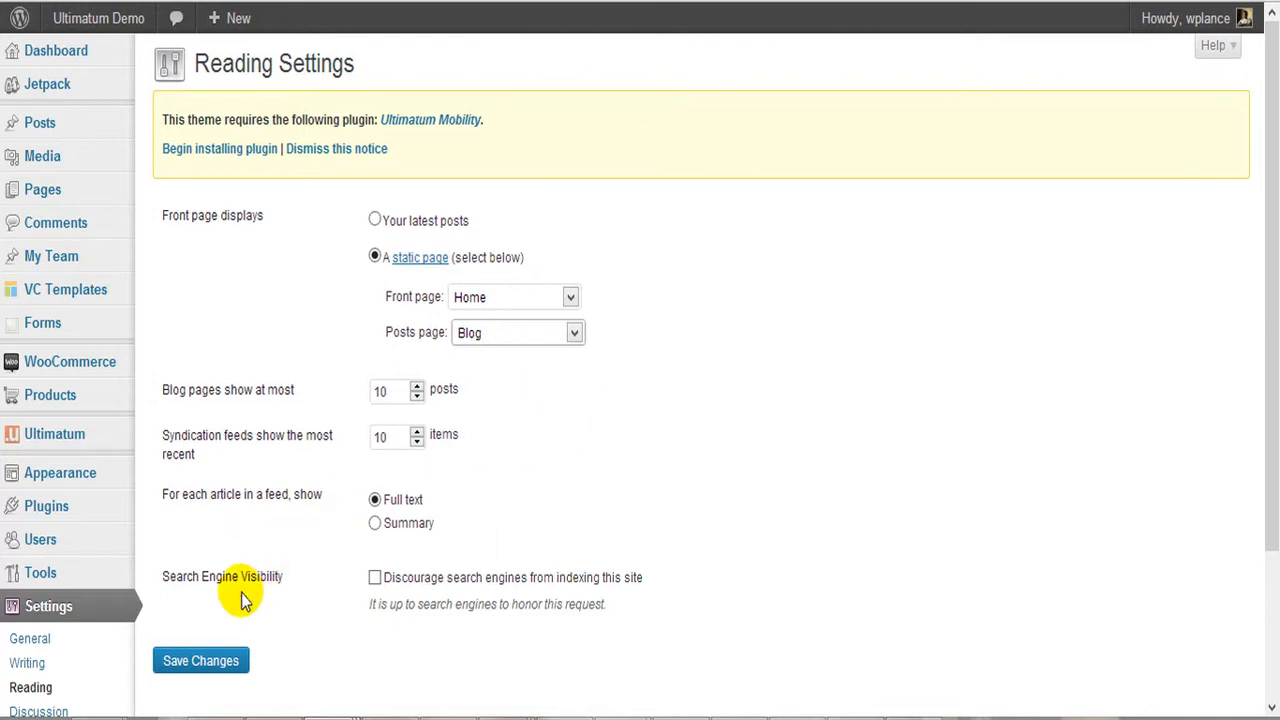
left_click(210, 664)
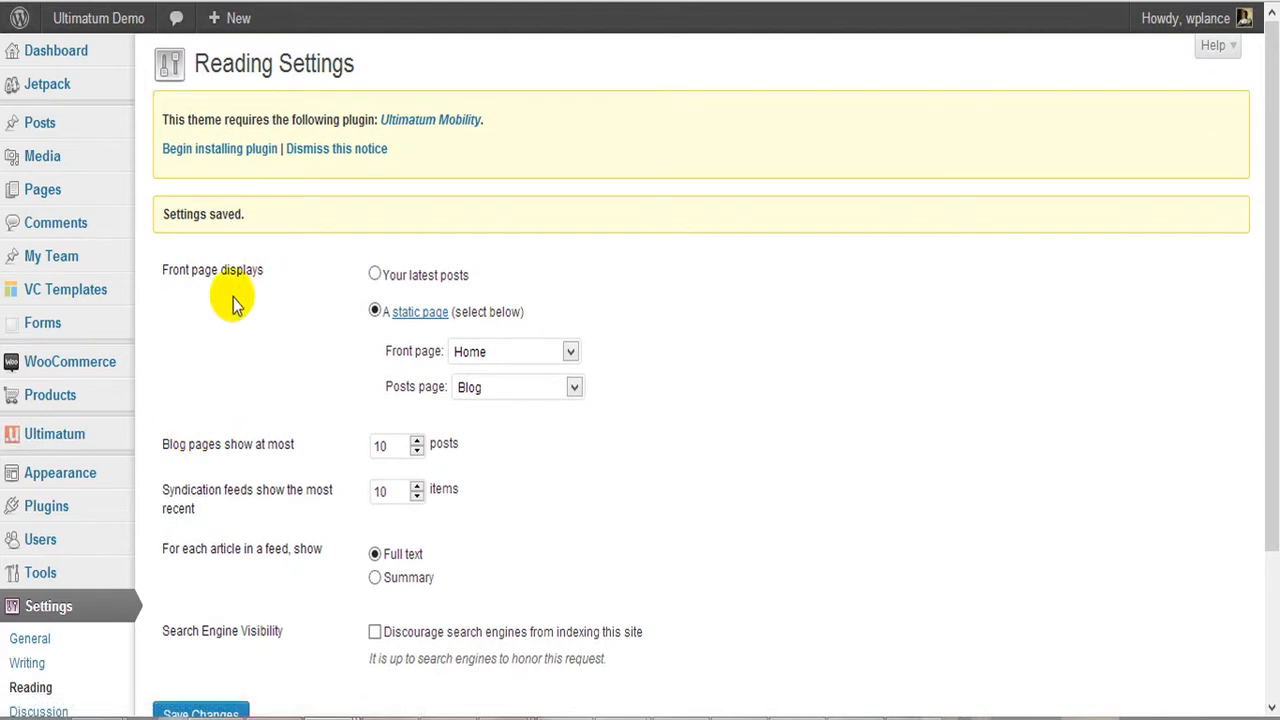
Step: Open the menu editor and add the Blog page from the full page list to the Main Menu
mouse_move(124, 470)
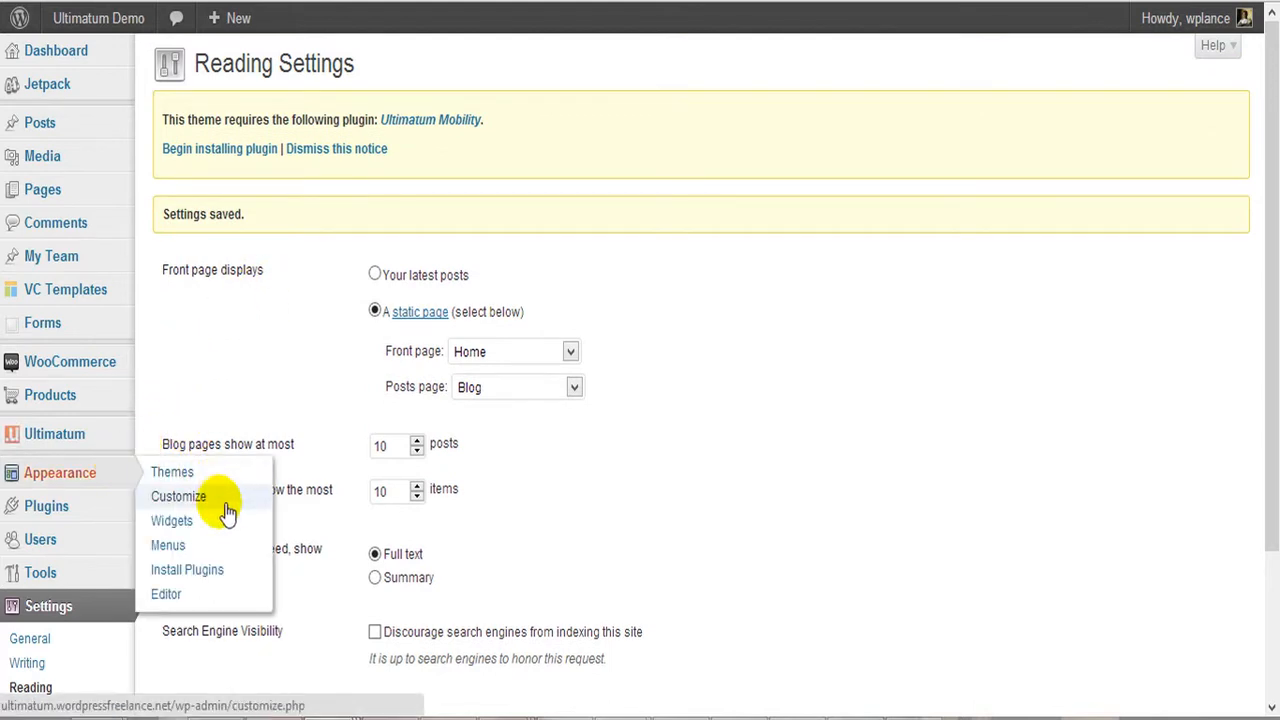
left_click(224, 549)
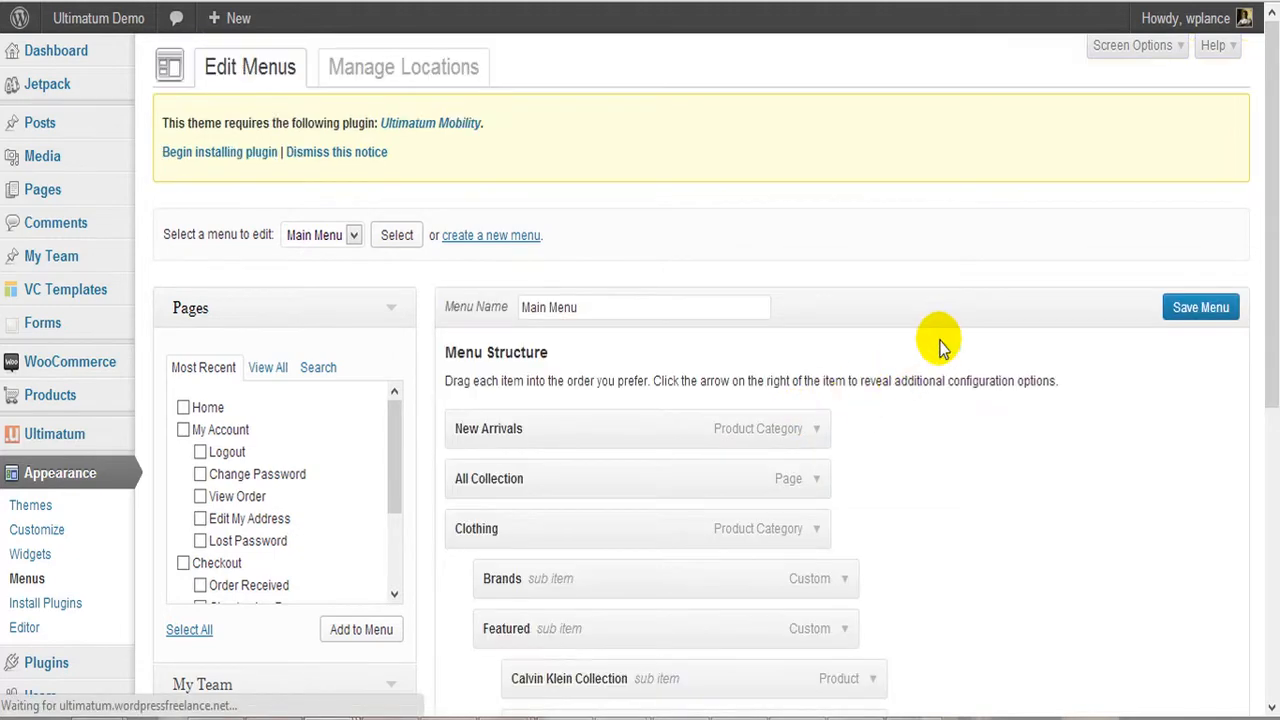
scroll(940, 345, "down", 5)
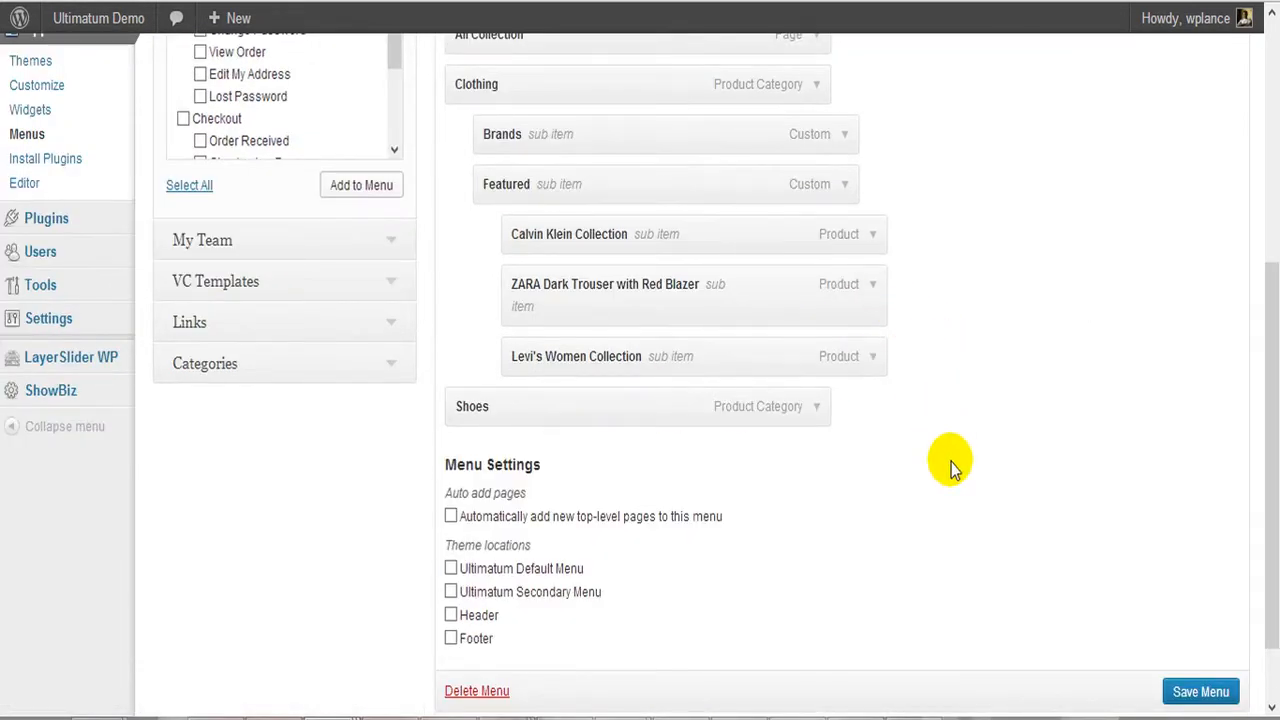
scroll(951, 462, "down", 1)
scroll(951, 462, "up", 3)
scroll(951, 462, "up", 3)
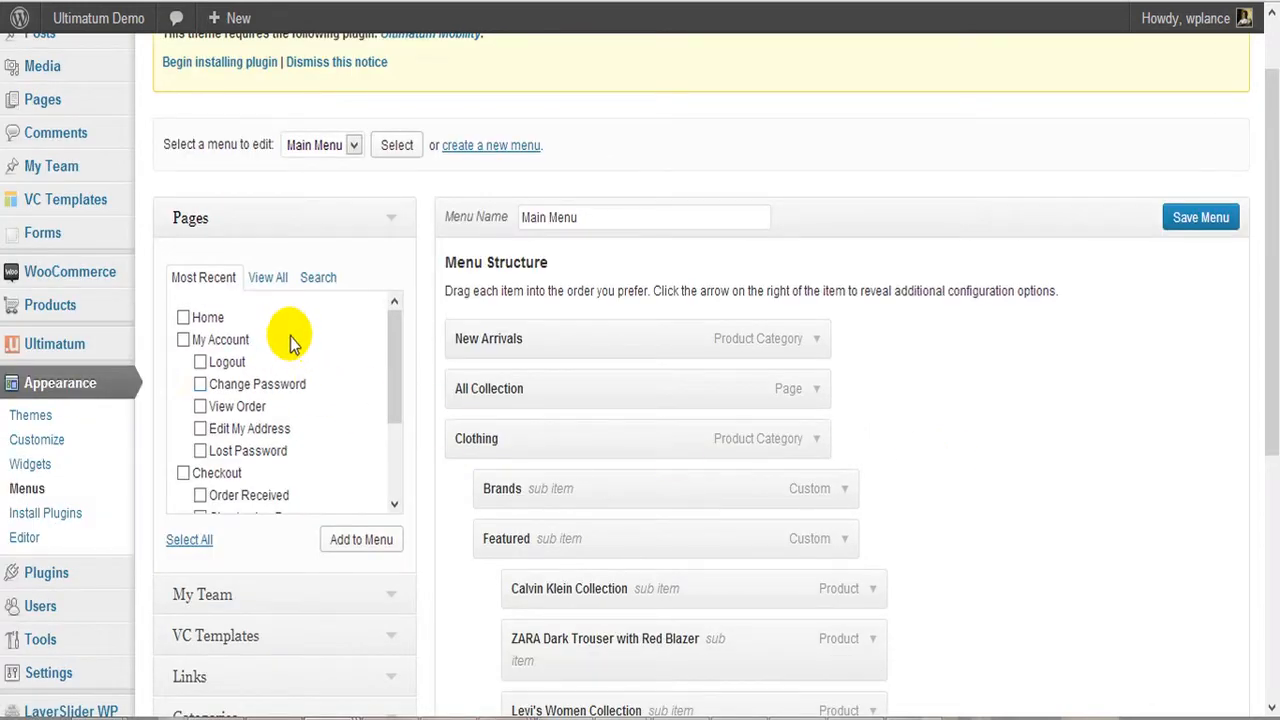
left_click_drag(397, 343, 394, 437)
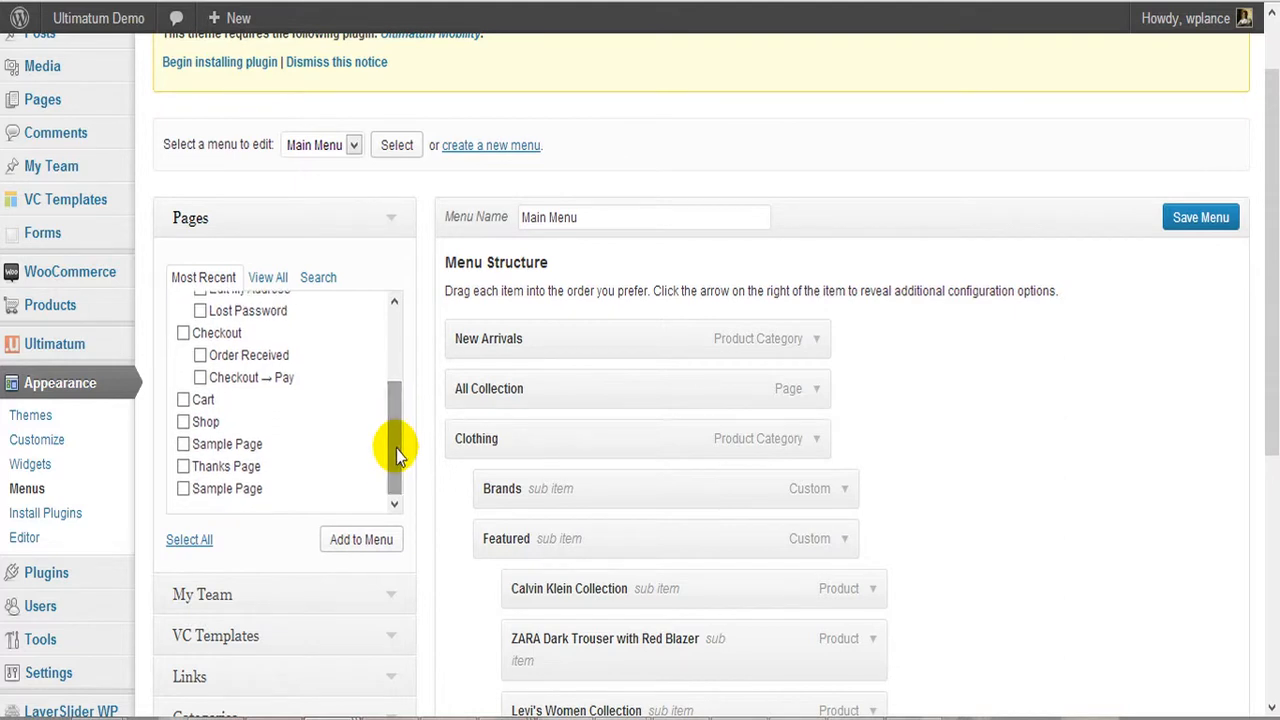
left_click(279, 280)
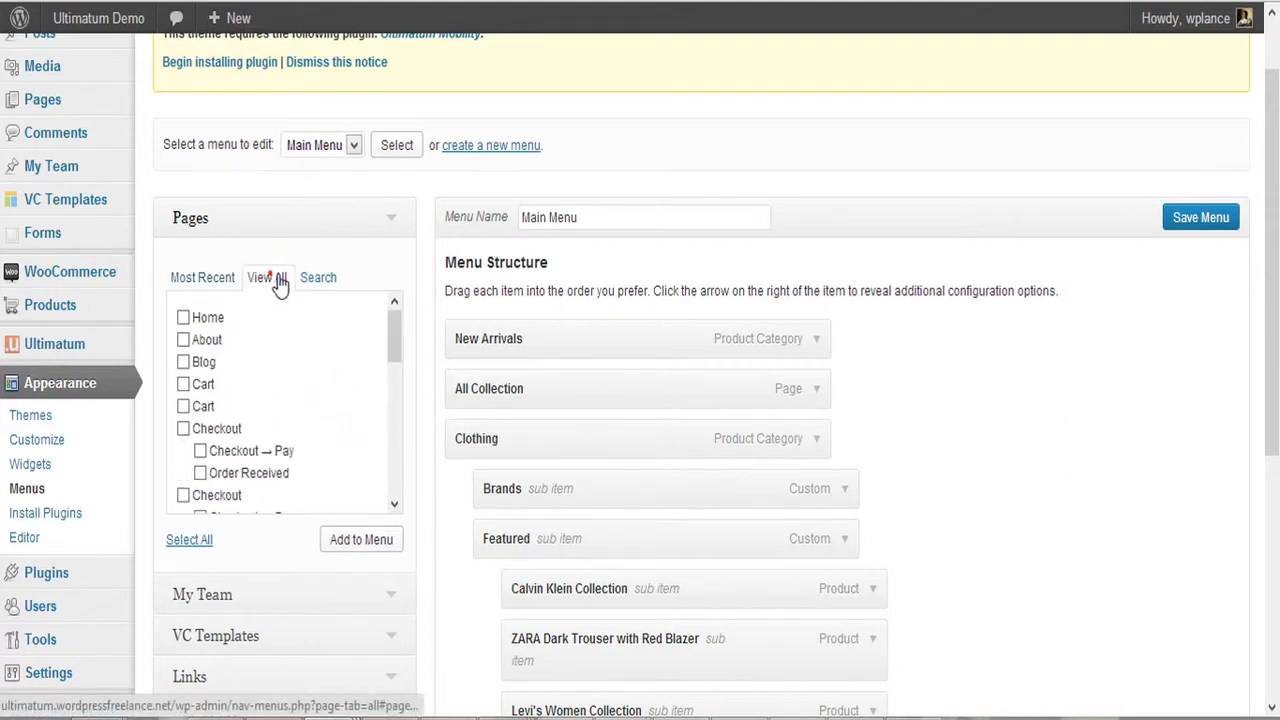
left_click(199, 363)
left_click(365, 540)
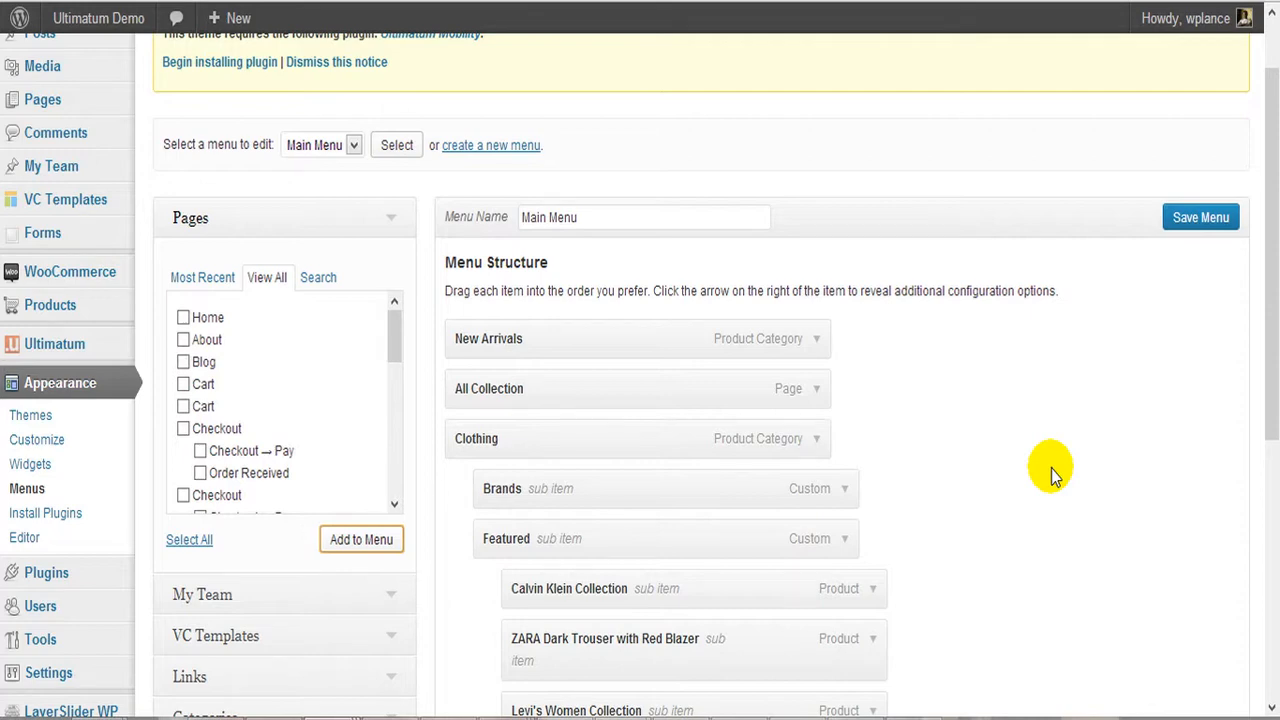
Step: Check the end of the Main Menu structure and save the menu
scroll(1051, 470, "down", 2)
scroll(1051, 469, "down", 5)
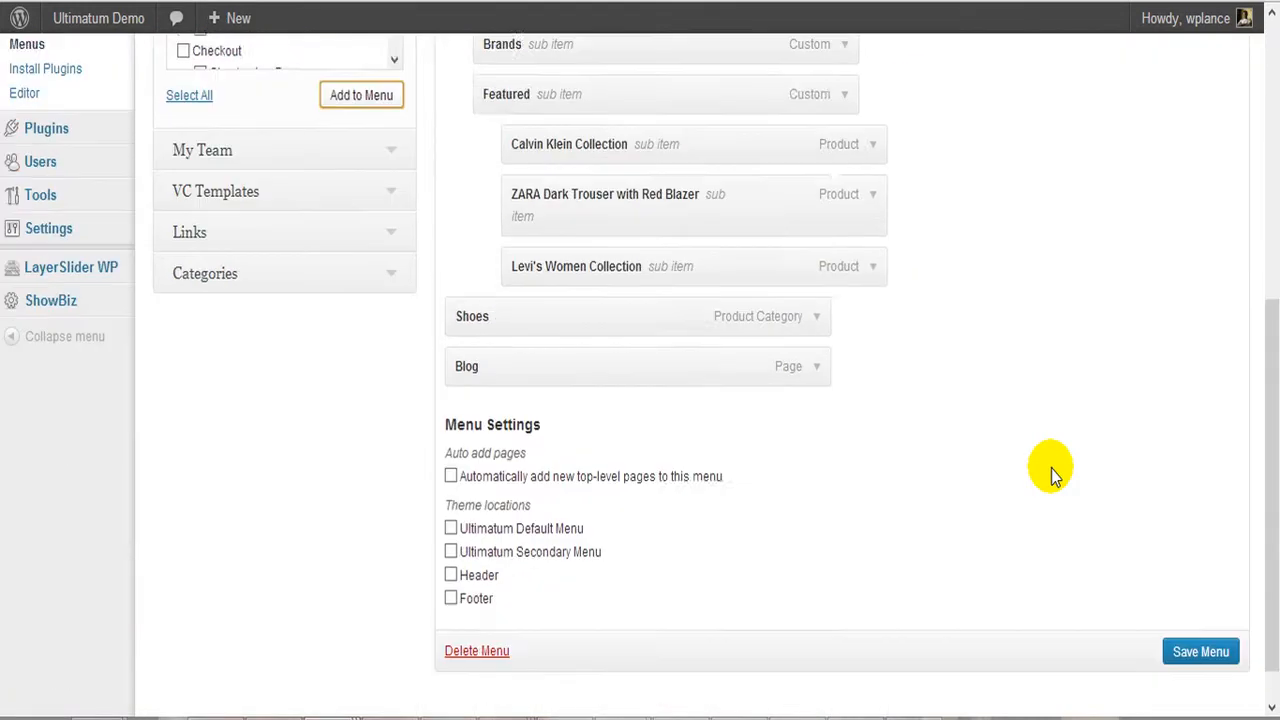
scroll(1051, 469, "up", 3)
scroll(1051, 469, "down", 2)
scroll(1051, 468, "down", 2)
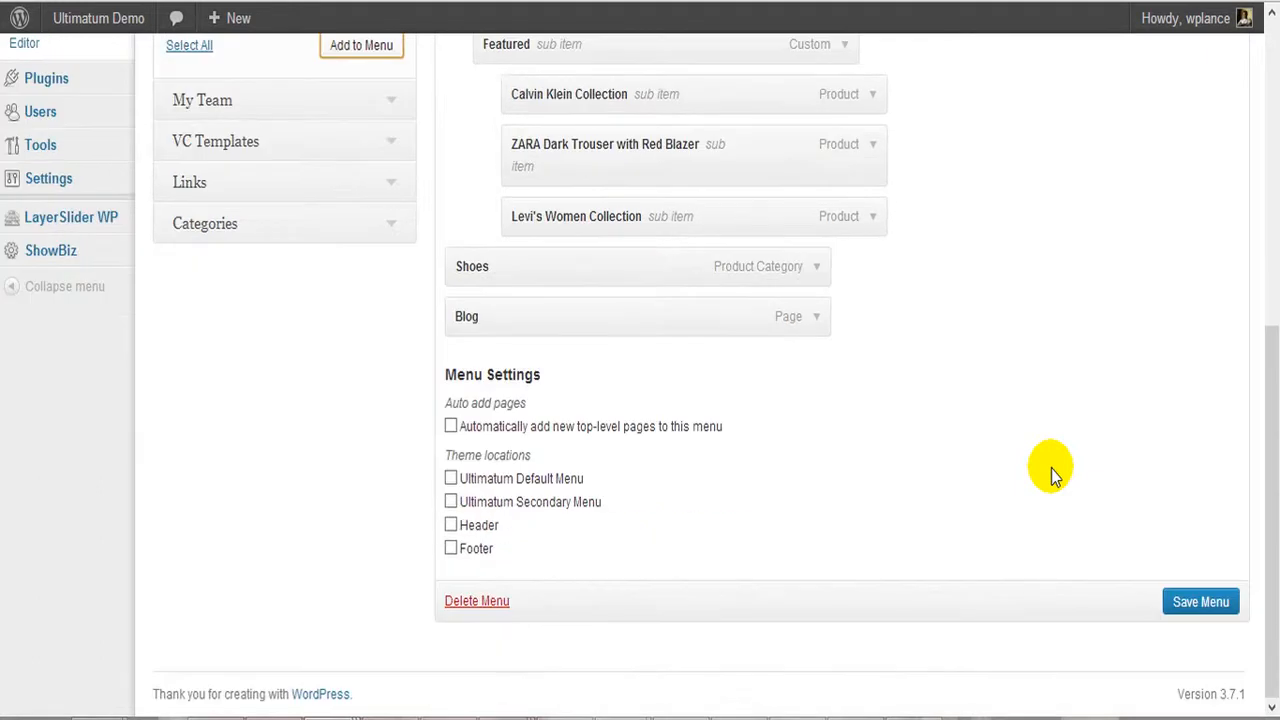
left_click(1208, 606)
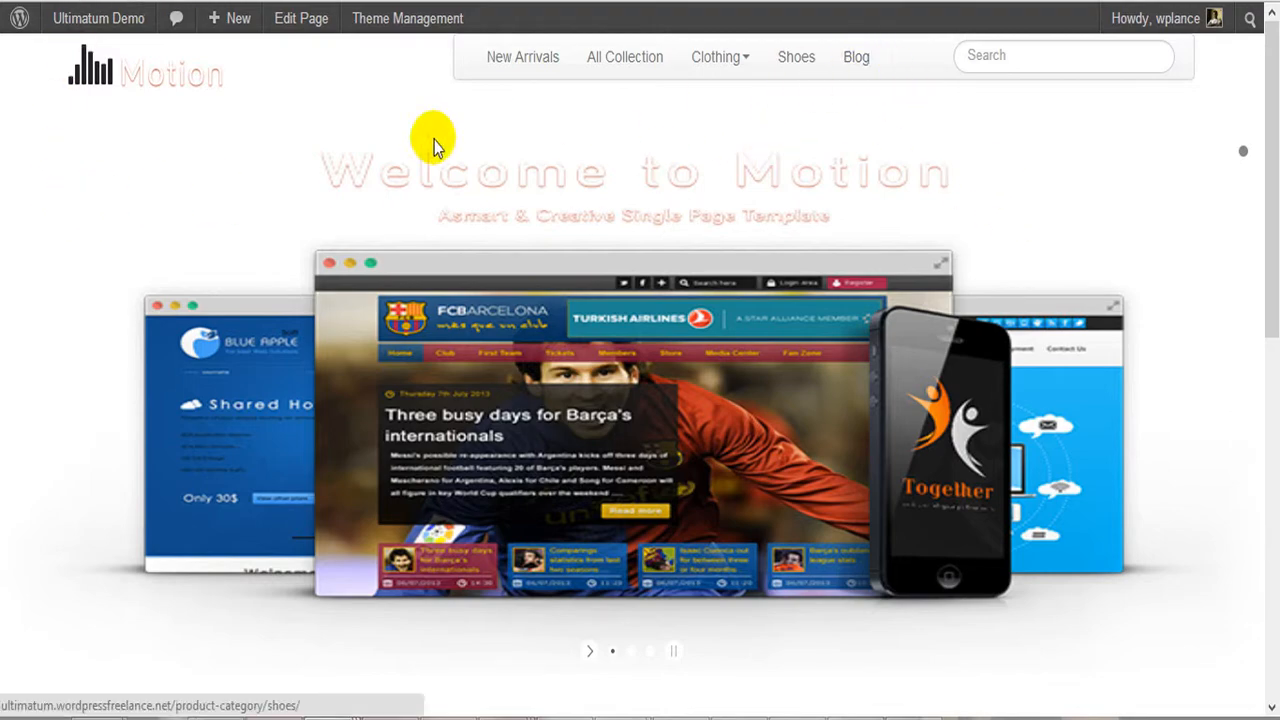
Step: Examine the live site's home page, then open Blog from its navigation and review the post list down to the pagination
scroll(957, 440, "down", 5)
scroll(955, 432, "down", 2)
scroll(955, 435, "up", 8)
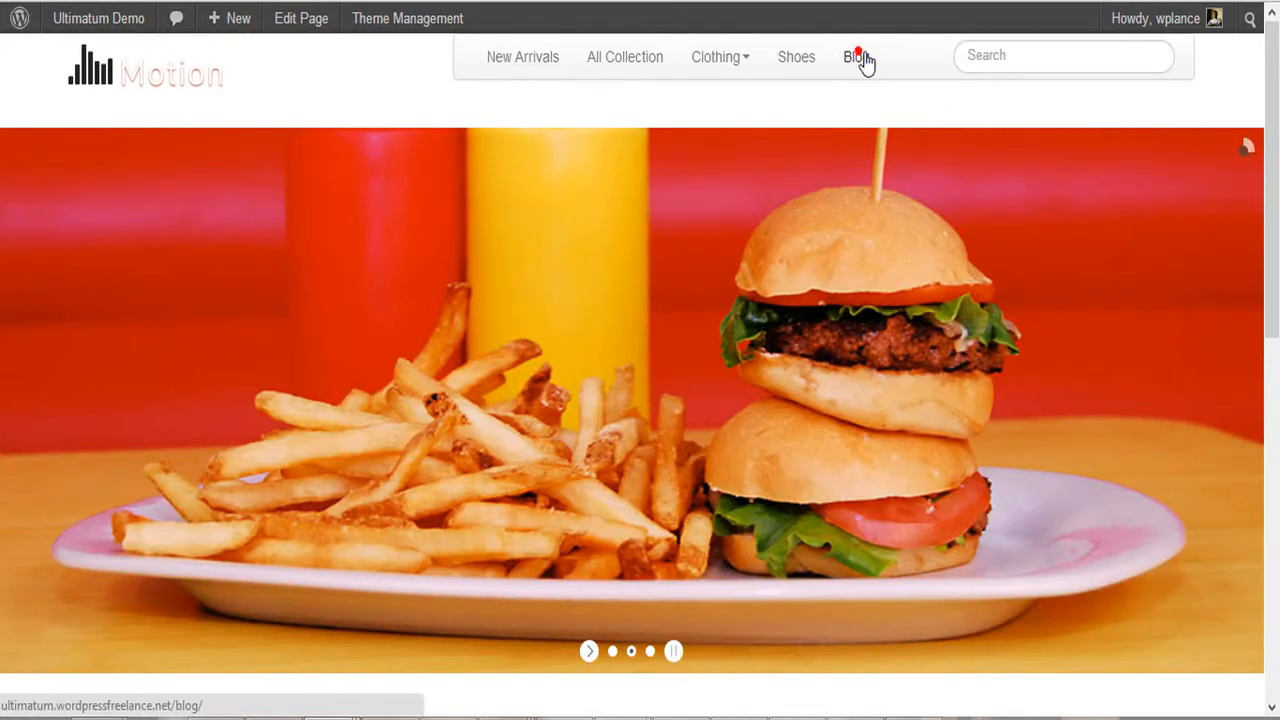
left_click(863, 61)
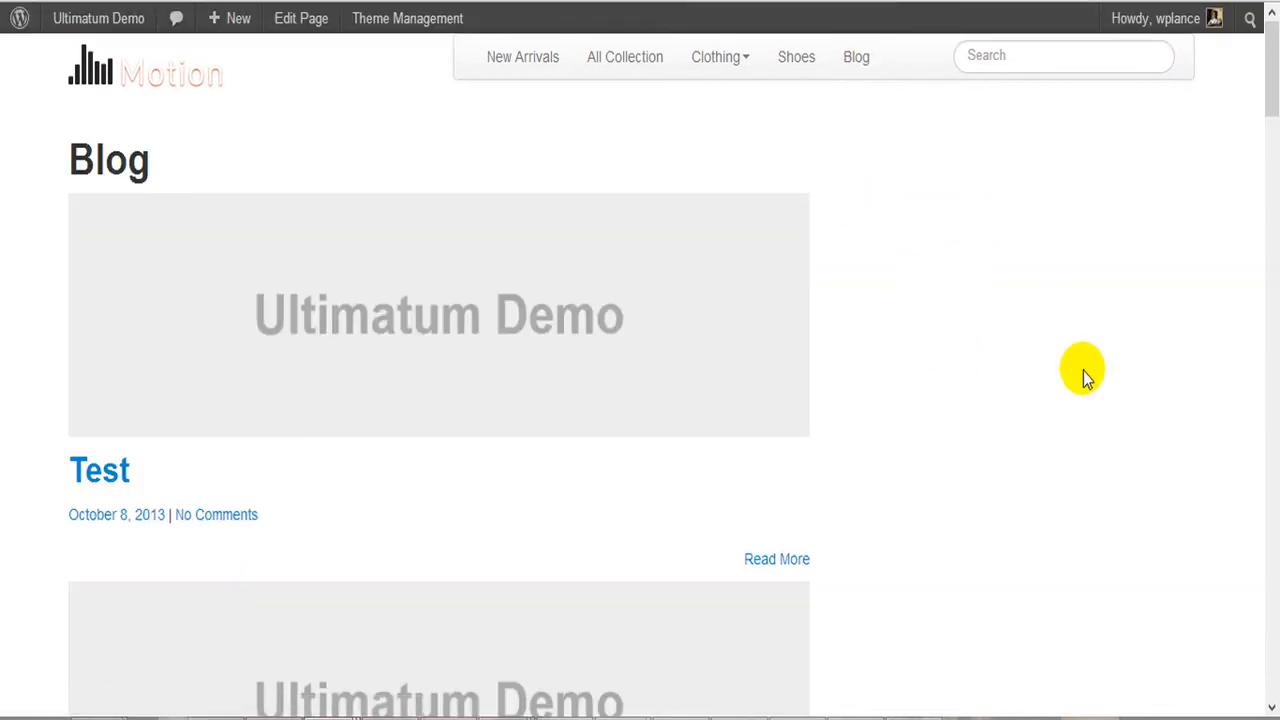
scroll(1037, 457, "down", 6)
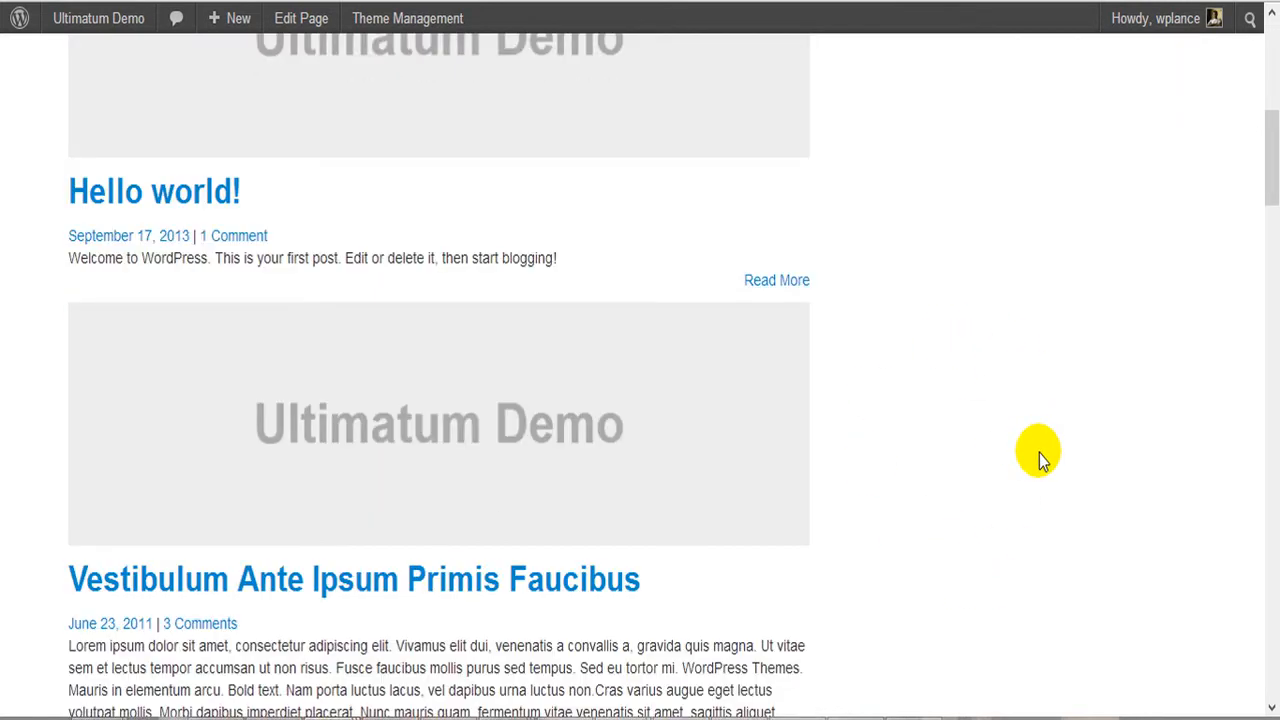
scroll(1037, 457, "up", 6)
scroll(1039, 453, "down", 20)
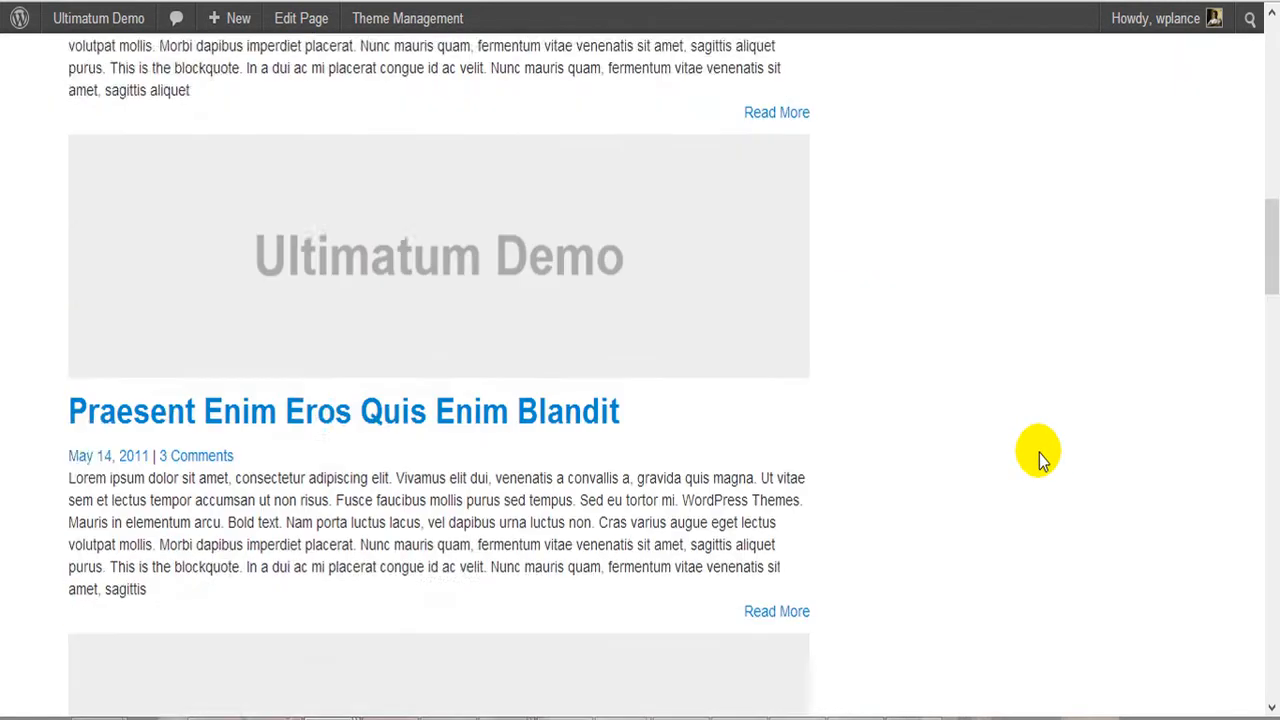
scroll(1039, 453, "down", 15)
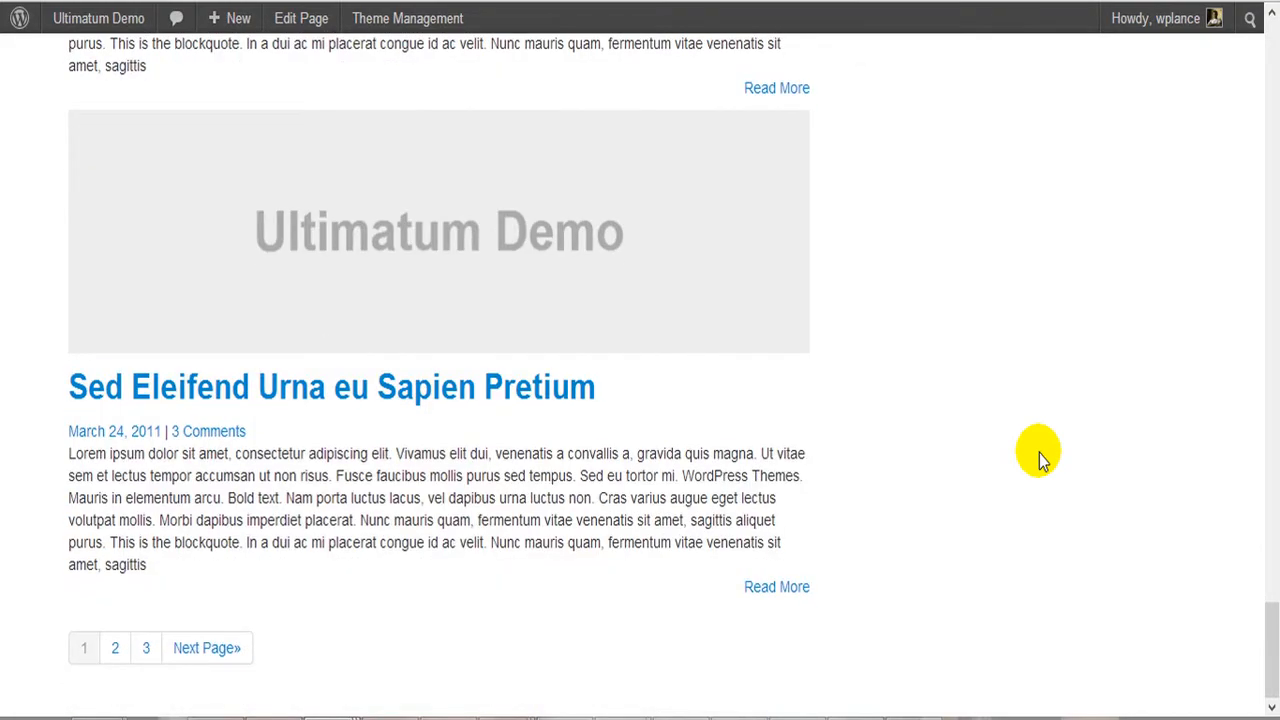
scroll(1039, 453, "up", 20)
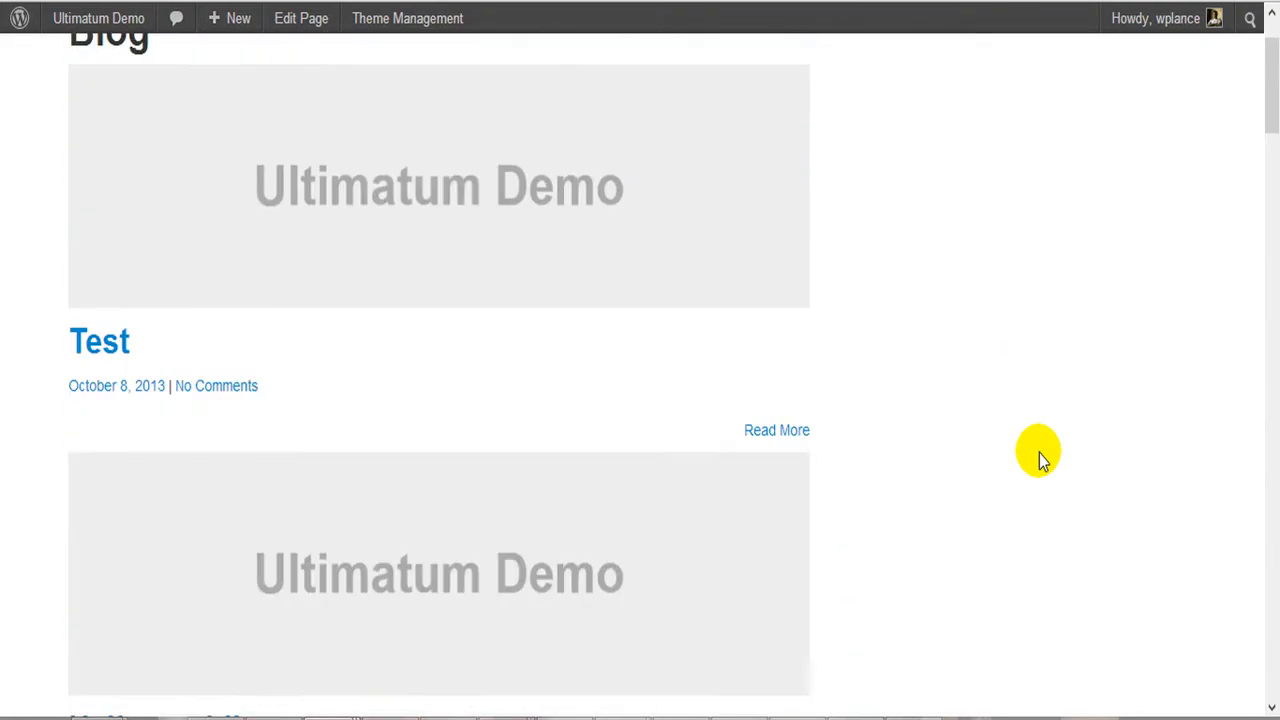
scroll(1039, 458, "up", 2)
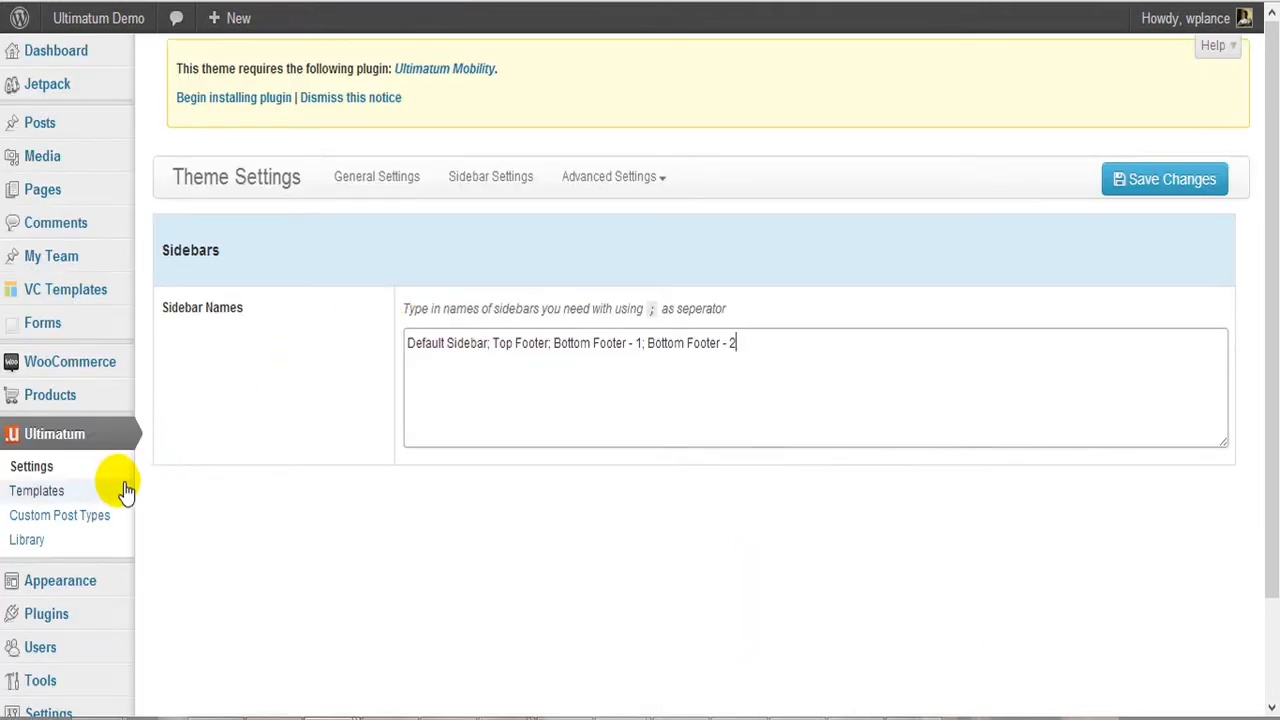
Step: Open the widgets page and add a Categories widget with Show hierarchy enabled to the Default Sidebar
mouse_move(108, 585)
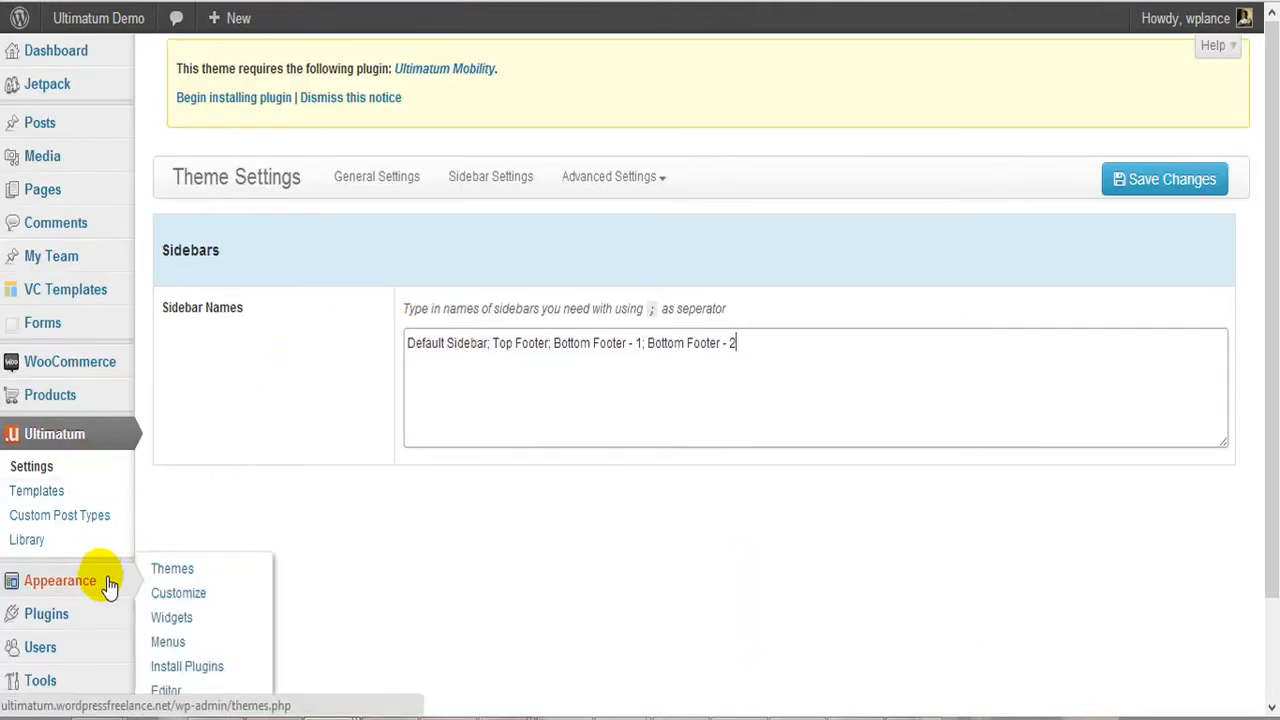
left_click(172, 618)
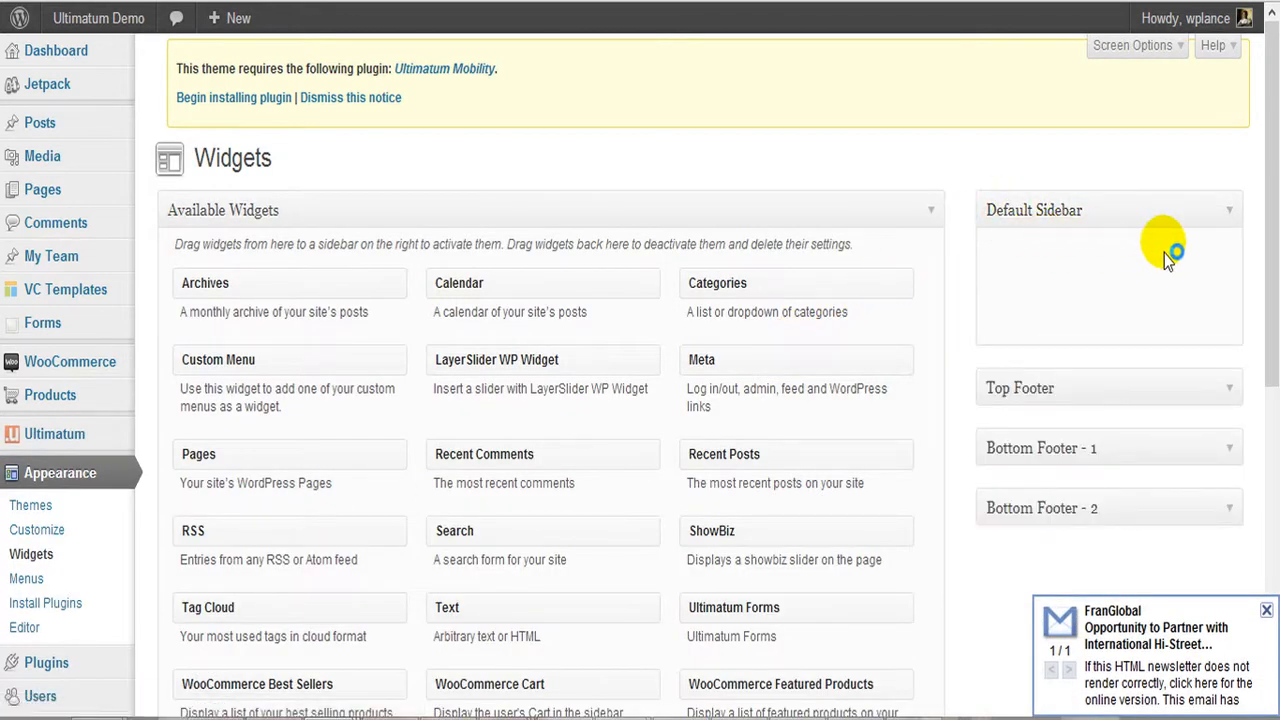
scroll(975, 360, "down", 1)
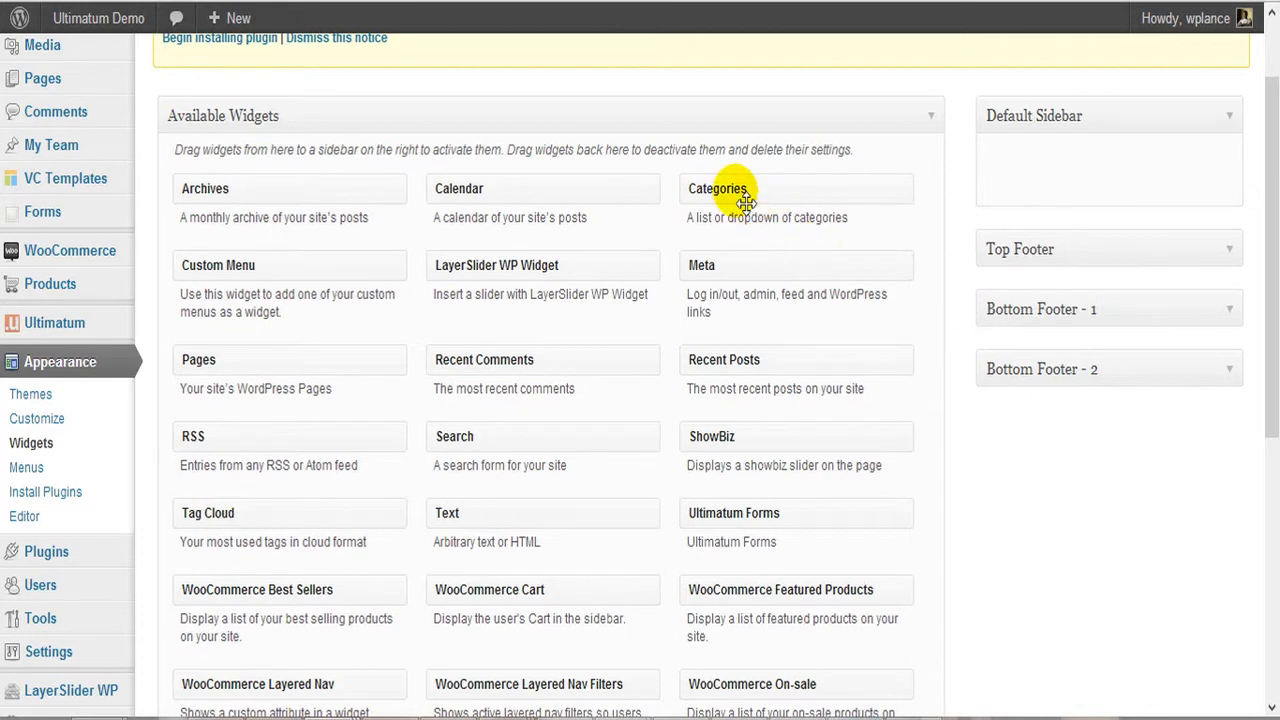
left_click_drag(749, 200, 1100, 186)
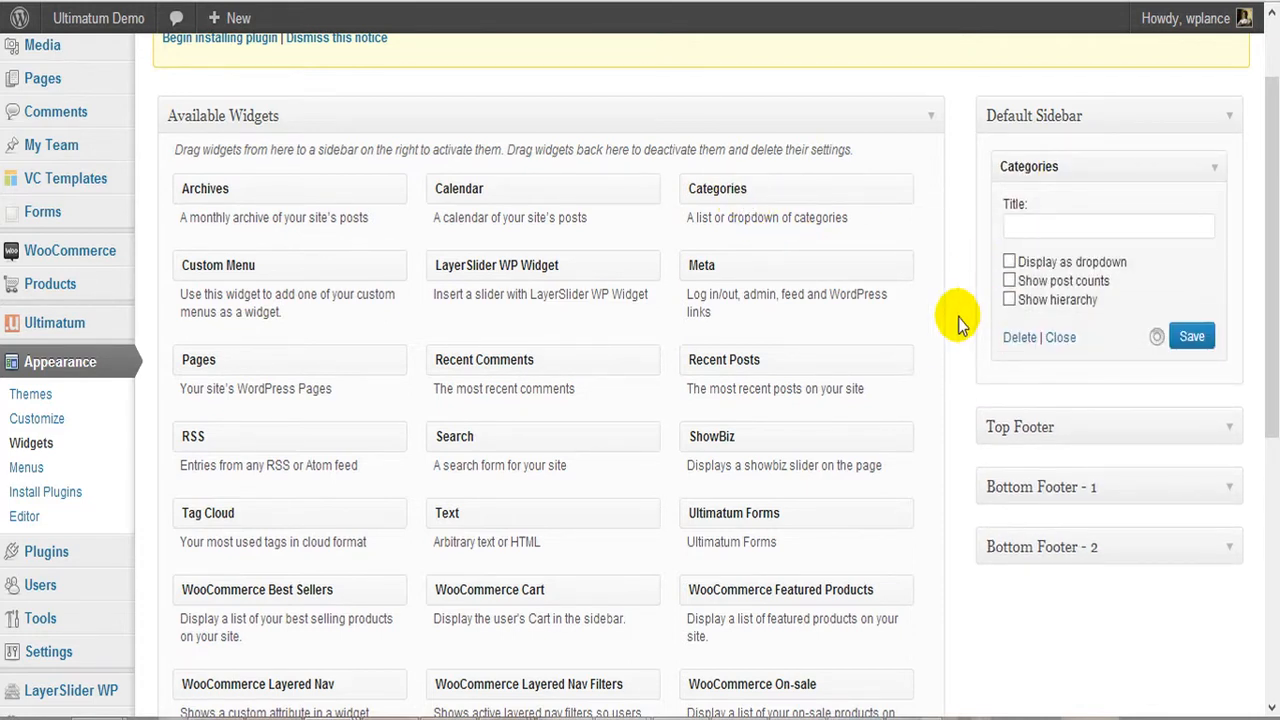
left_click(1009, 300)
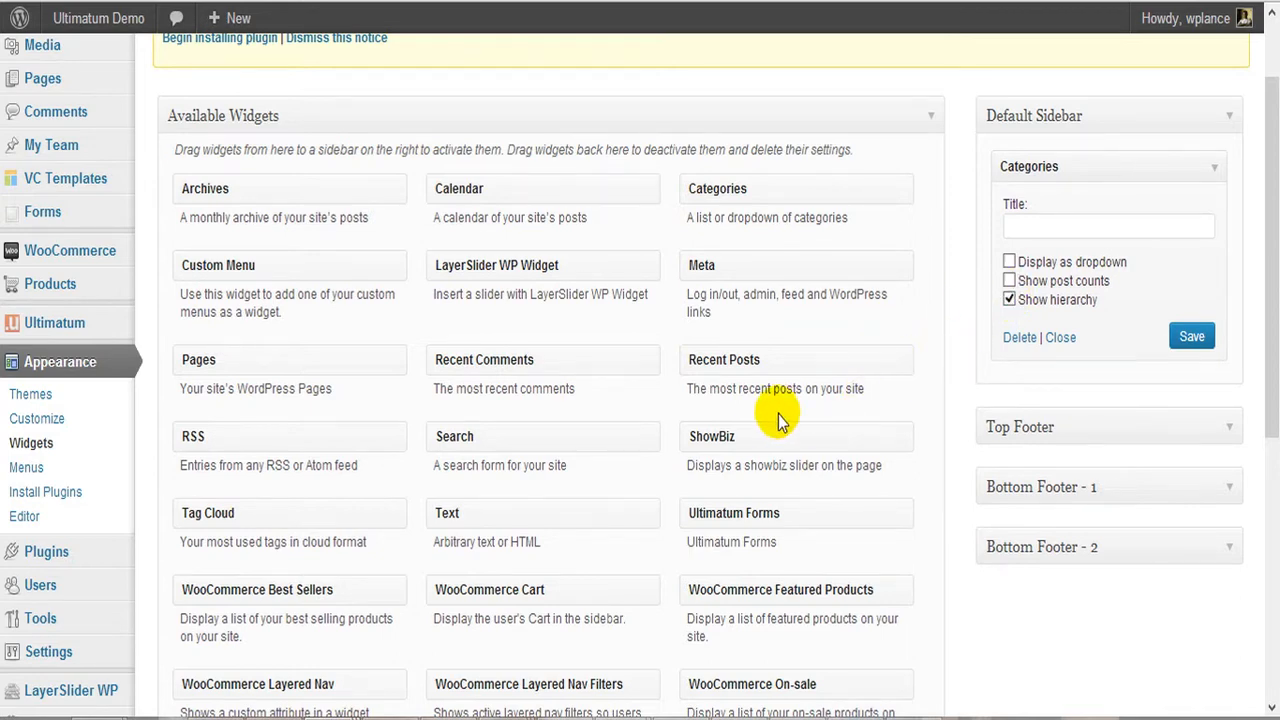
Step: Add a Calendar widget below Categories in the Default Sidebar
scroll(737, 420, "down", 2)
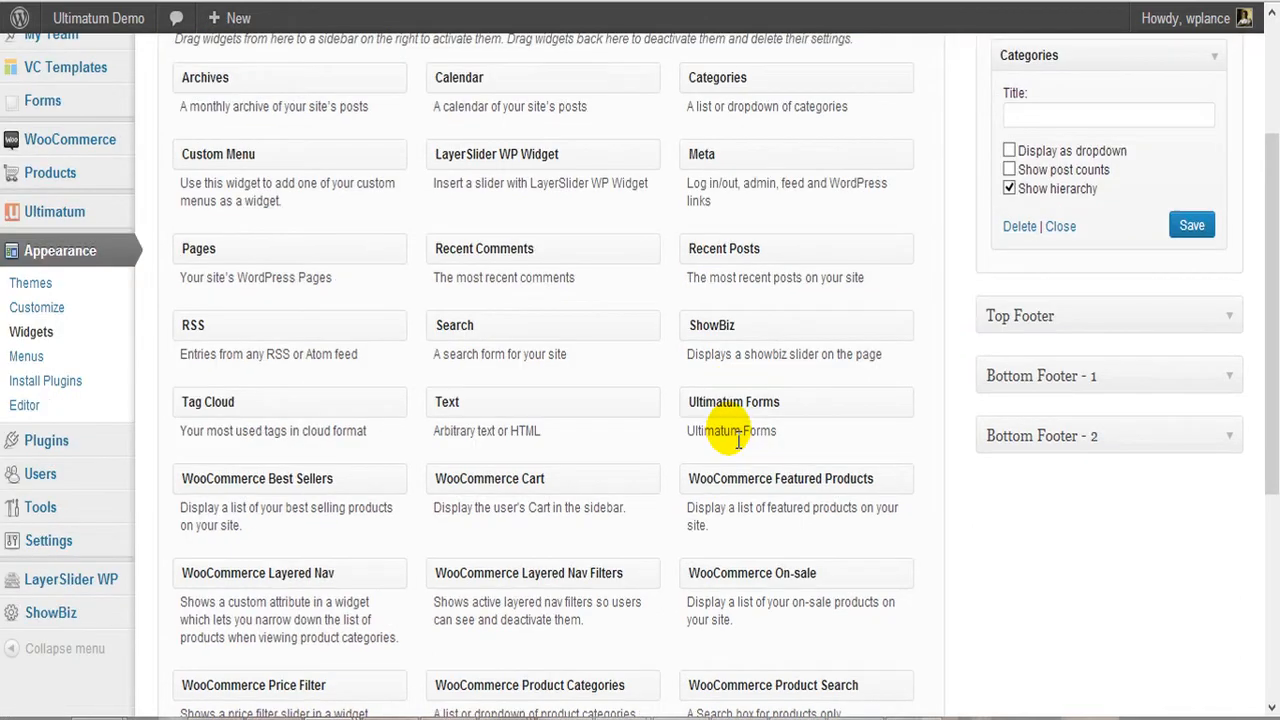
scroll(730, 425, "up", 2)
left_click_drag(596, 205, 1095, 390)
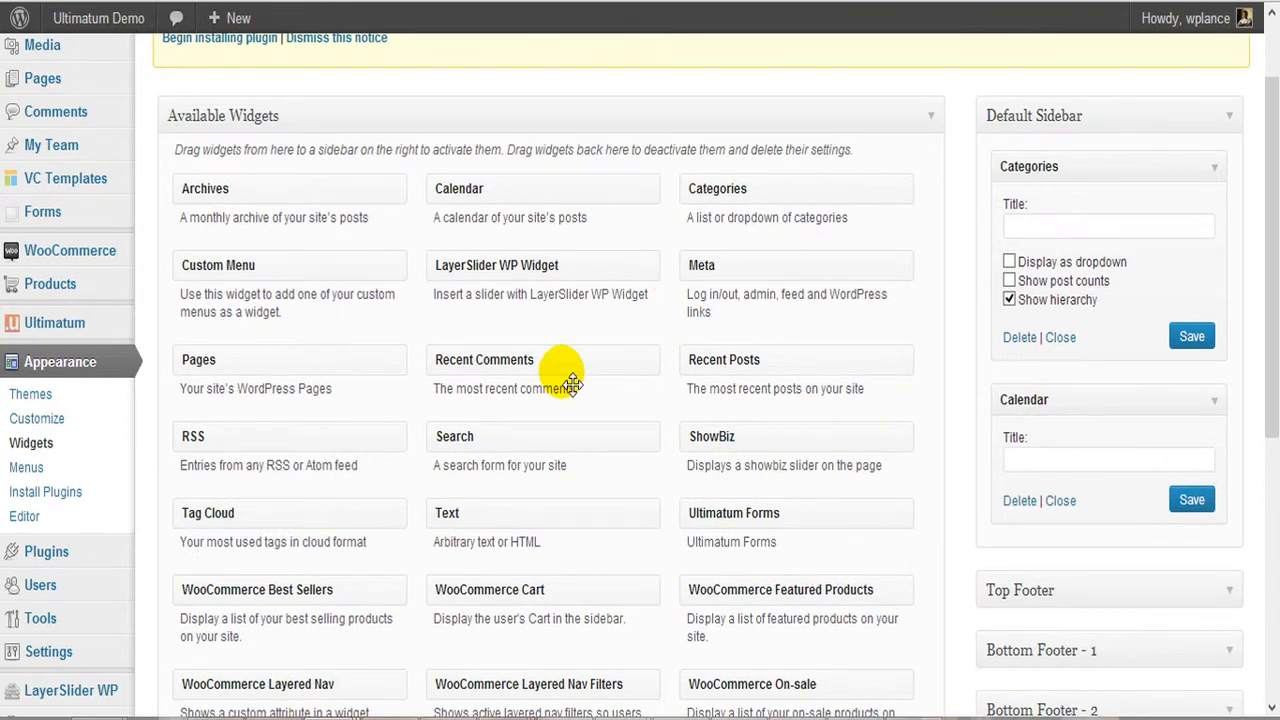
Step: Look through the list of available widgets down to the WooCommerce widgets at its end
scroll(570, 382, "down", 1)
scroll(562, 374, "down", 3)
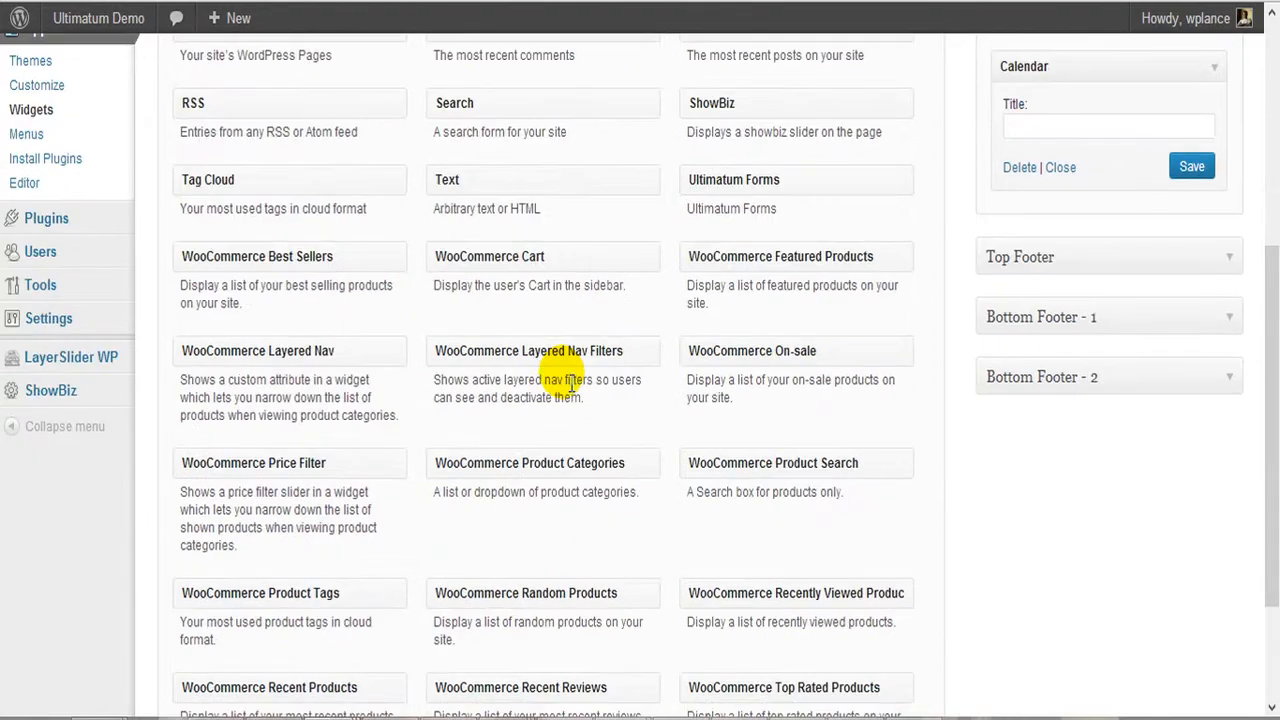
scroll(570, 385, "up", 1)
scroll(572, 384, "up", 1)
scroll(572, 384, "up", 1)
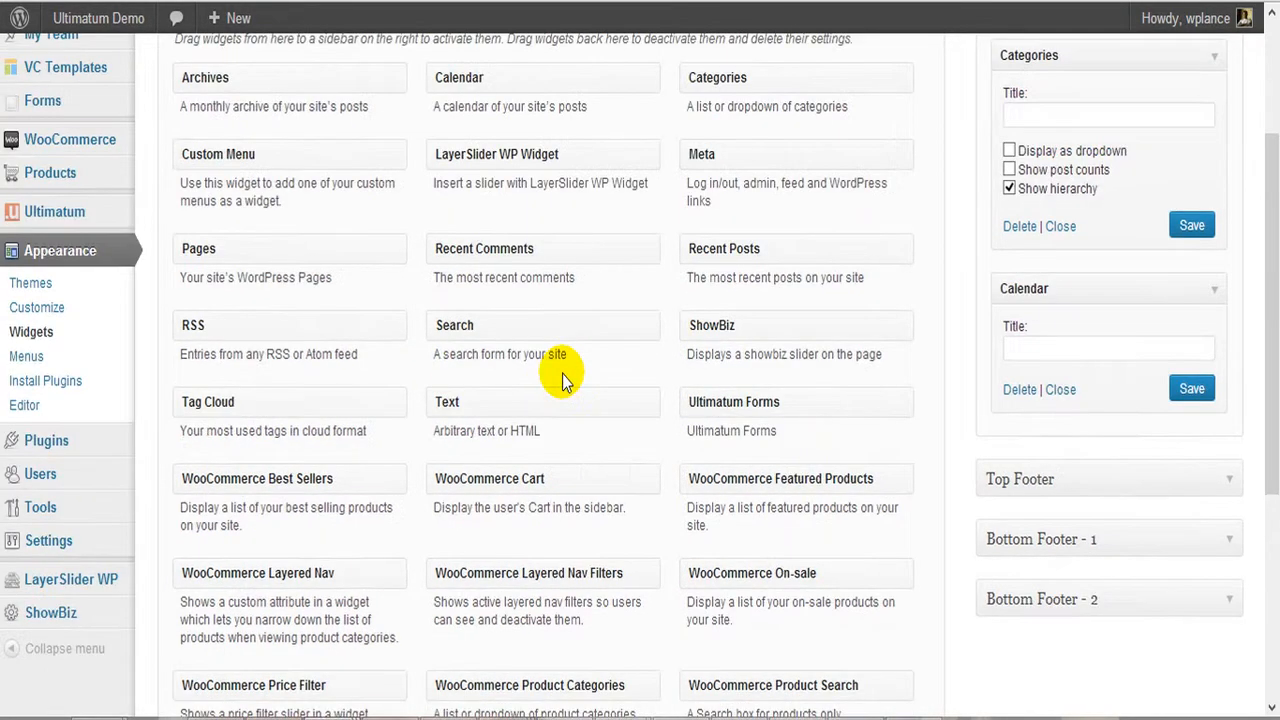
scroll(572, 384, "up", 1)
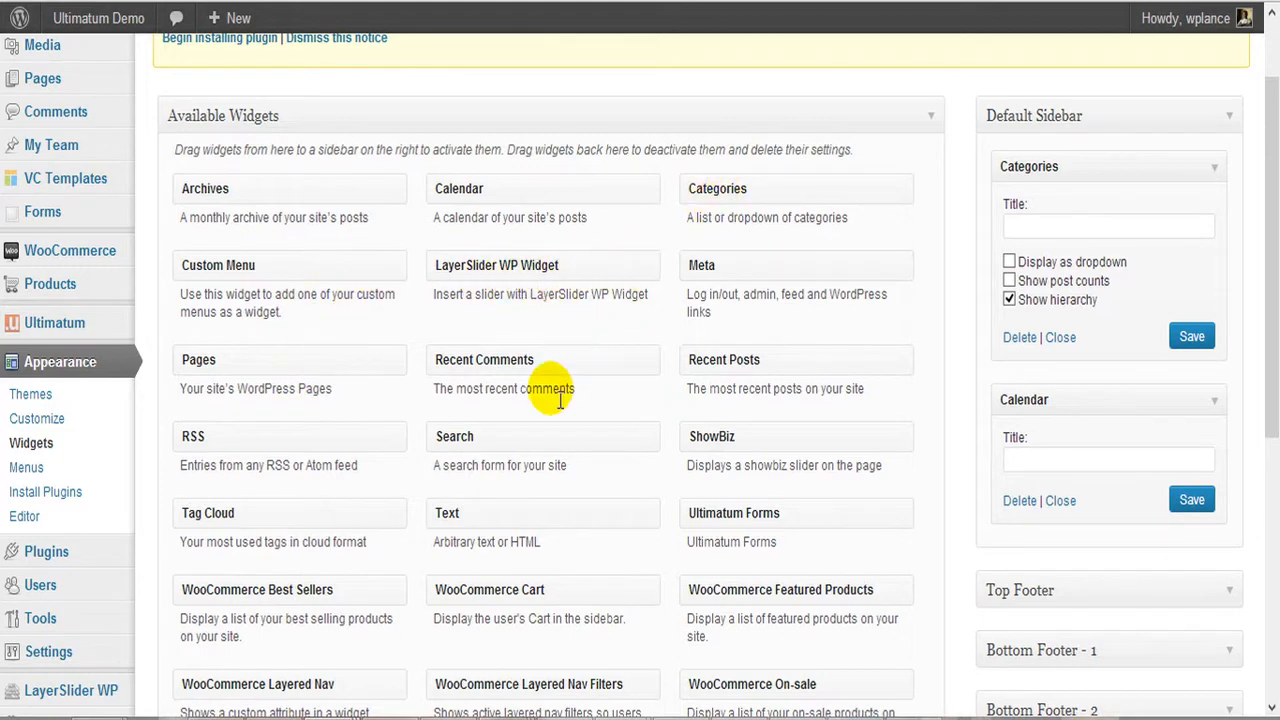
scroll(556, 396, "down", 1)
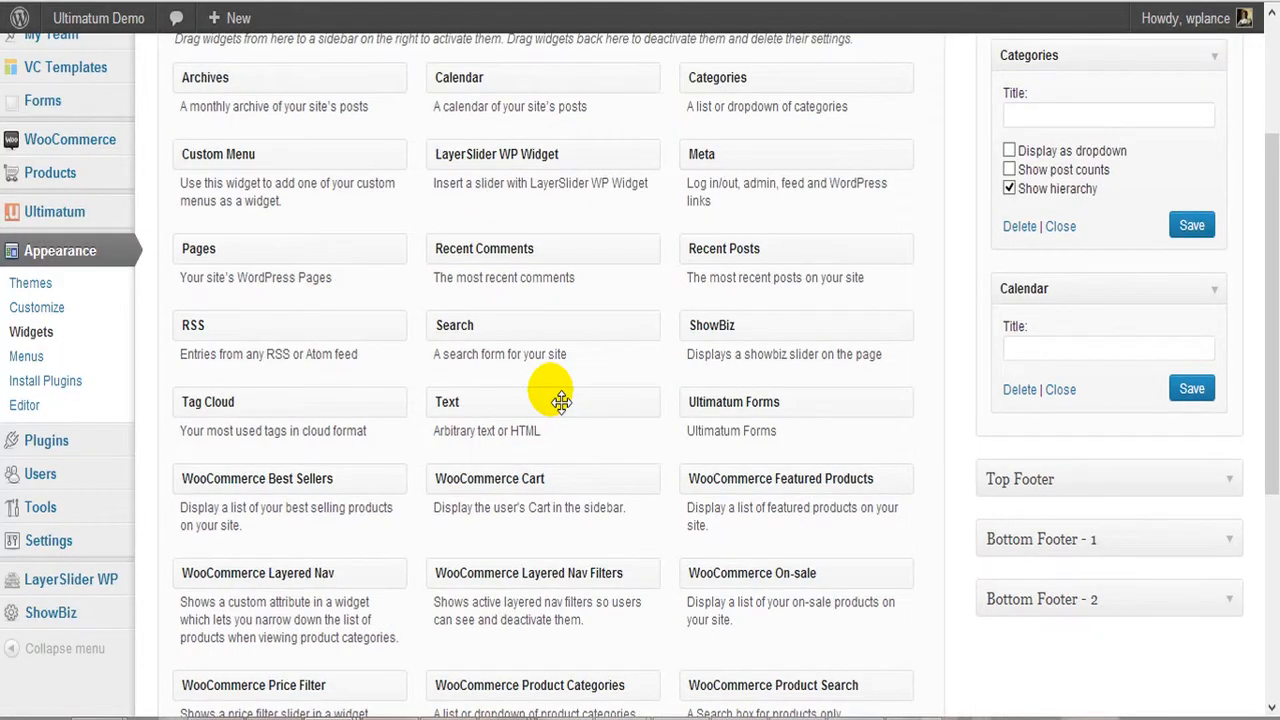
scroll(560, 401, "down", 3)
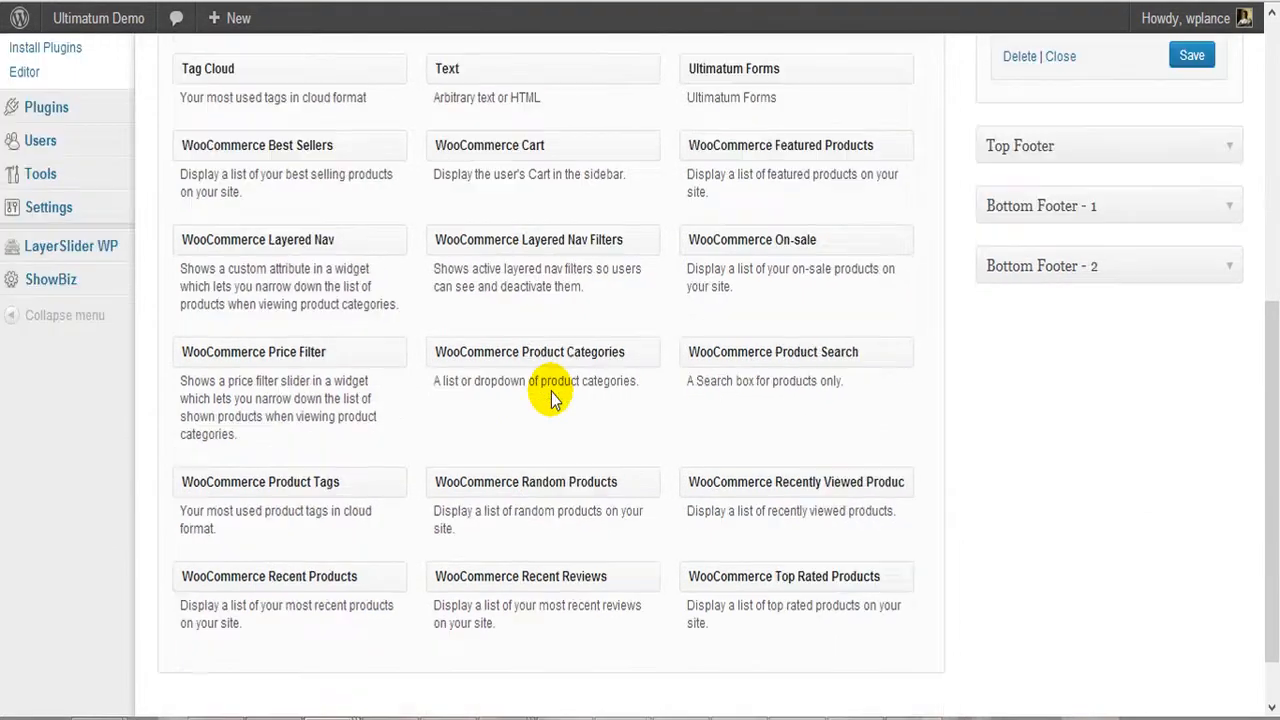
scroll(560, 401, "up", 3)
scroll(560, 401, "up", 1)
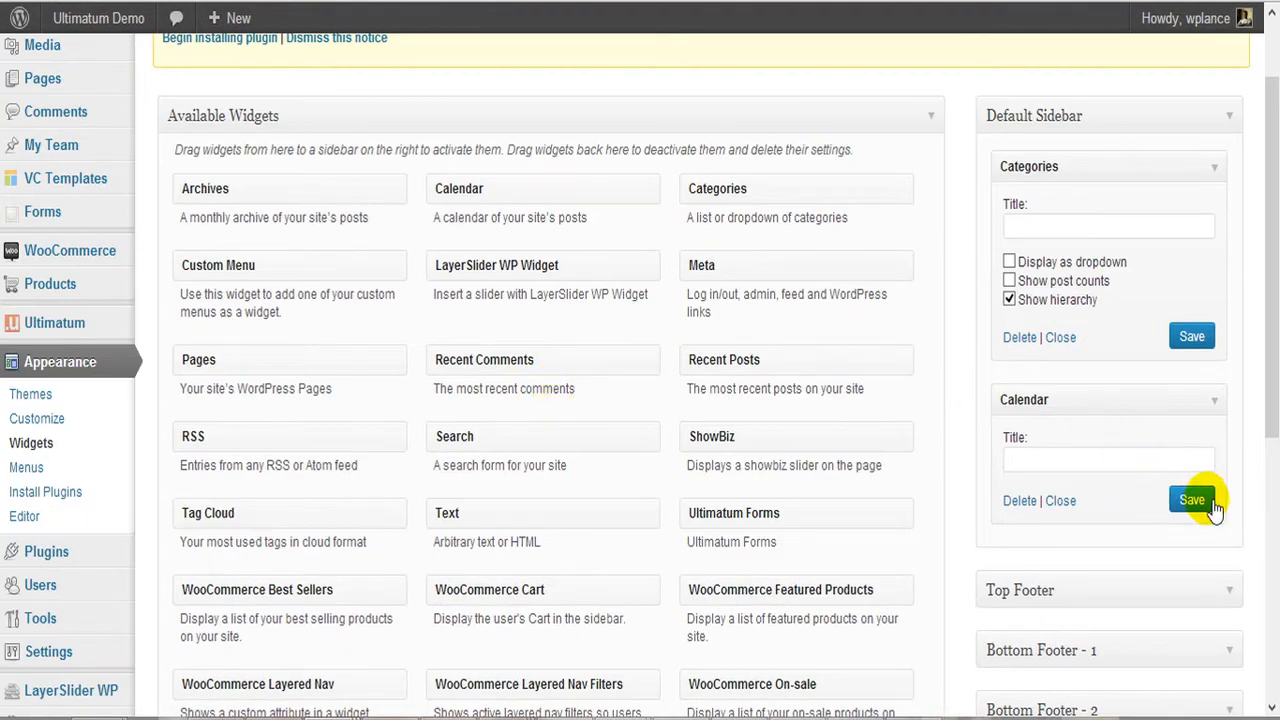
Step: Save the Calendar widget, then reload the live Blog page and check the sidebar beside the post list
left_click(1182, 500)
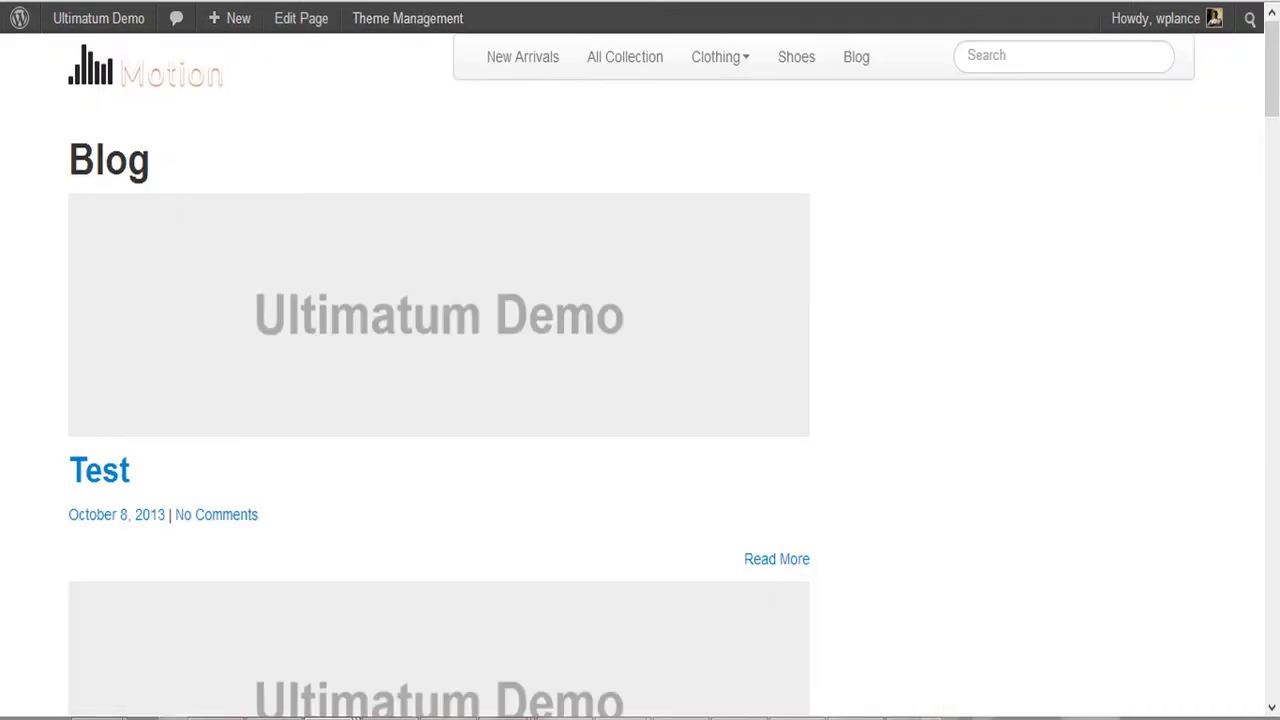
left_click(5, 252)
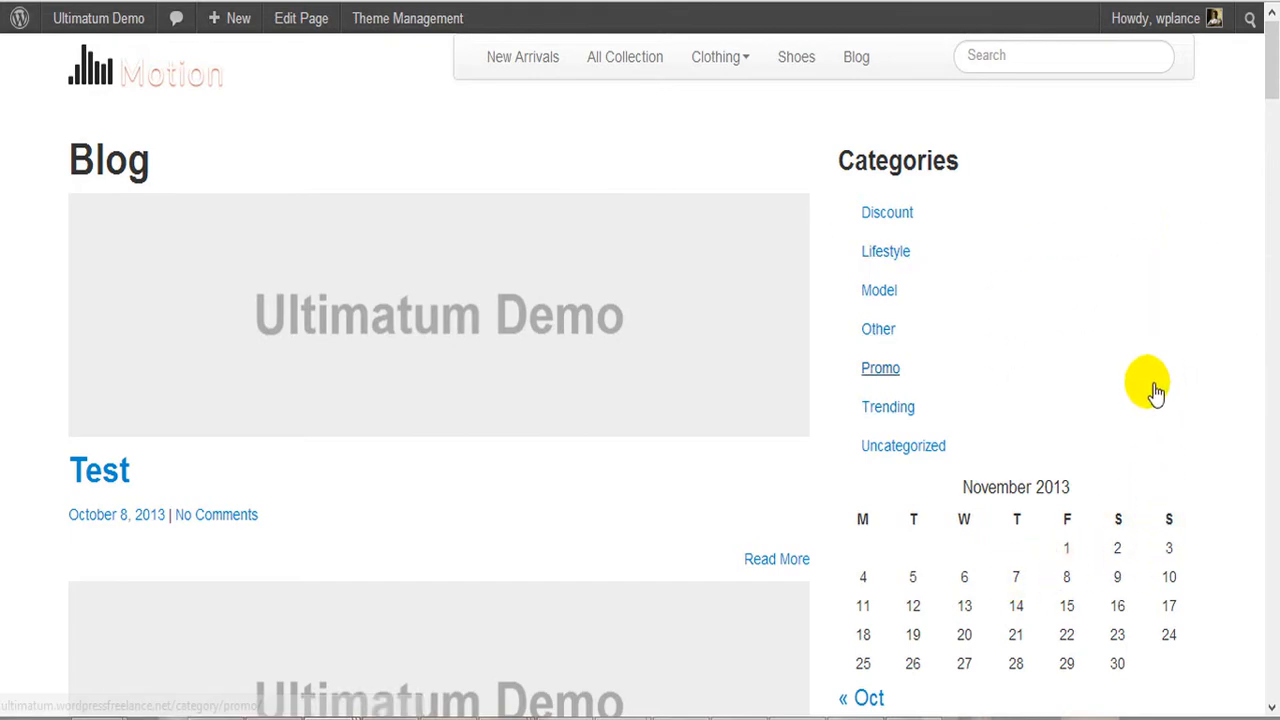
scroll(1074, 334, "down", 2)
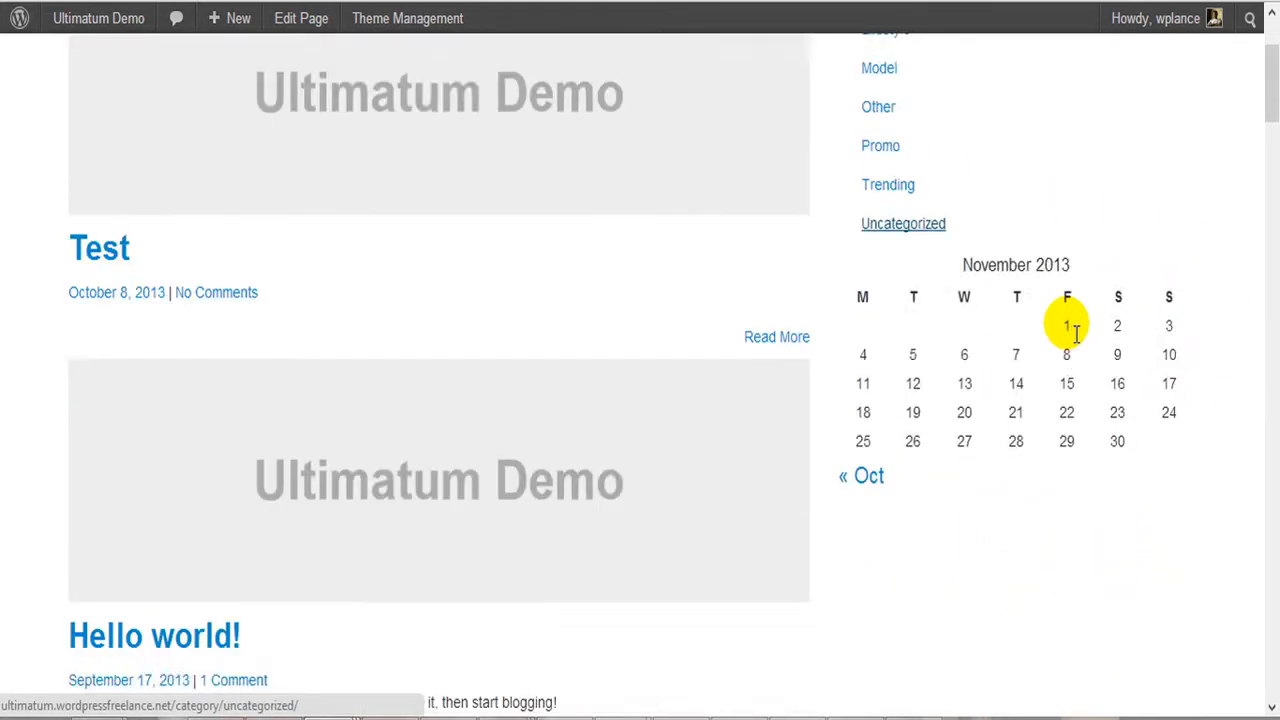
scroll(1074, 334, "down", 7)
scroll(1074, 334, "up", 9)
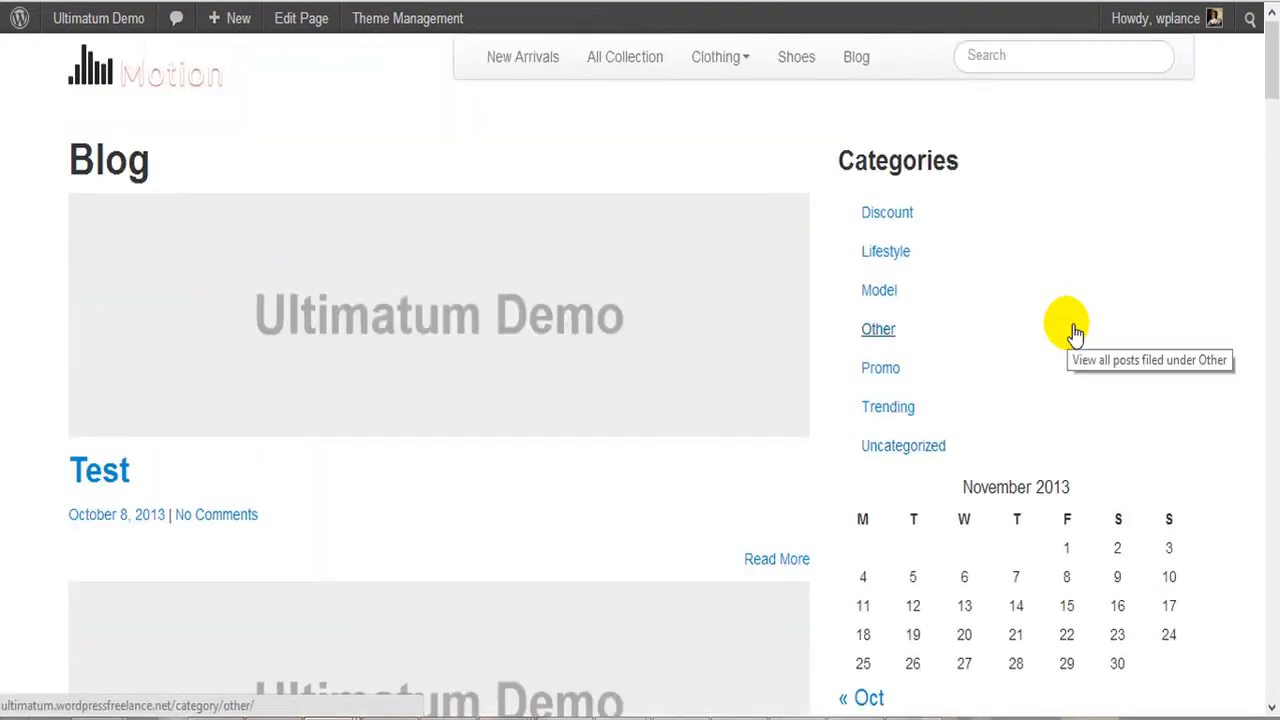
scroll(1074, 334, "down", 13)
scroll(1070, 330, "up", 7)
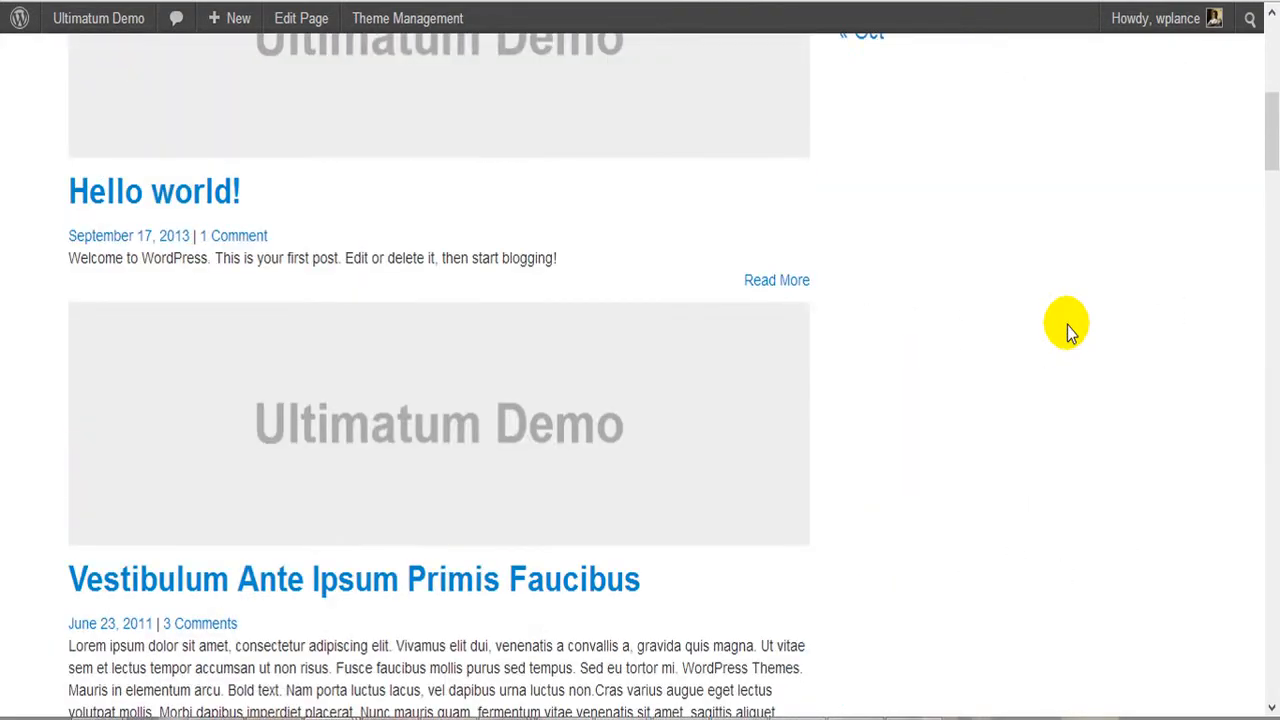
scroll(497, 209, "up", 5)
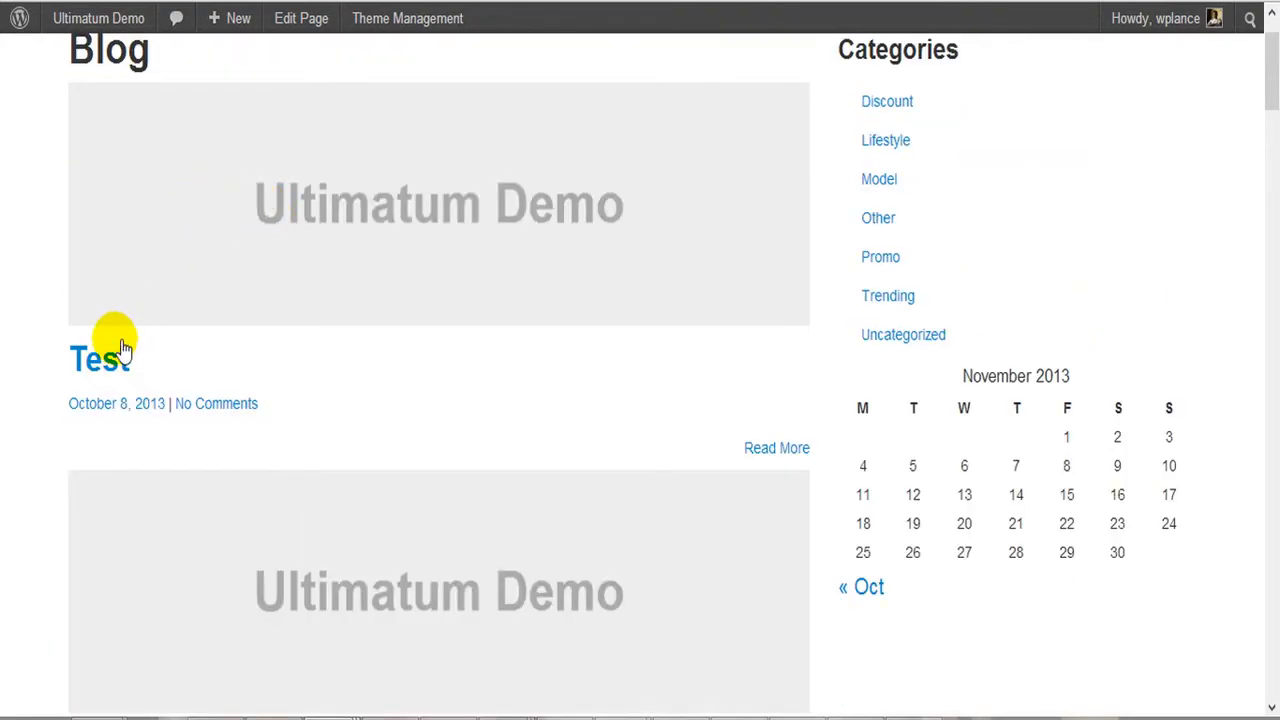
Step: Open the Test post from the blog list and examine its video, comment form, sidebar and the widgets below the form
left_click(120, 355)
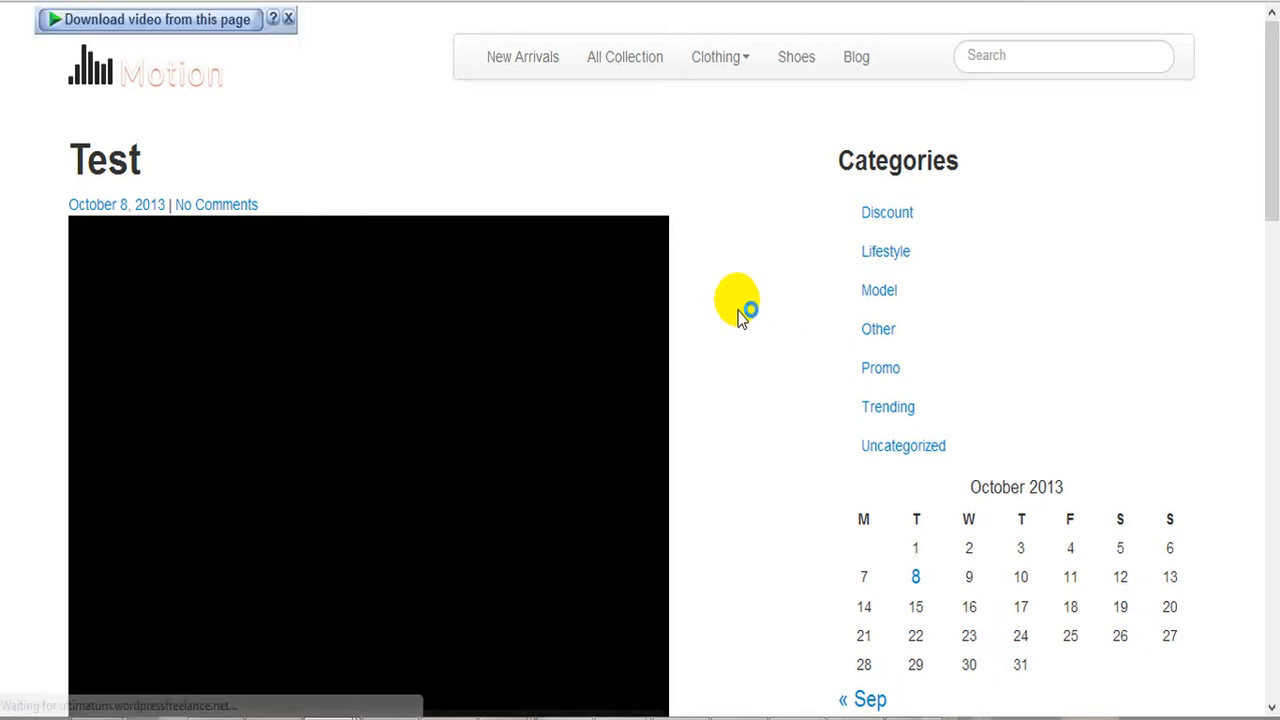
scroll(738, 302, "down", 3)
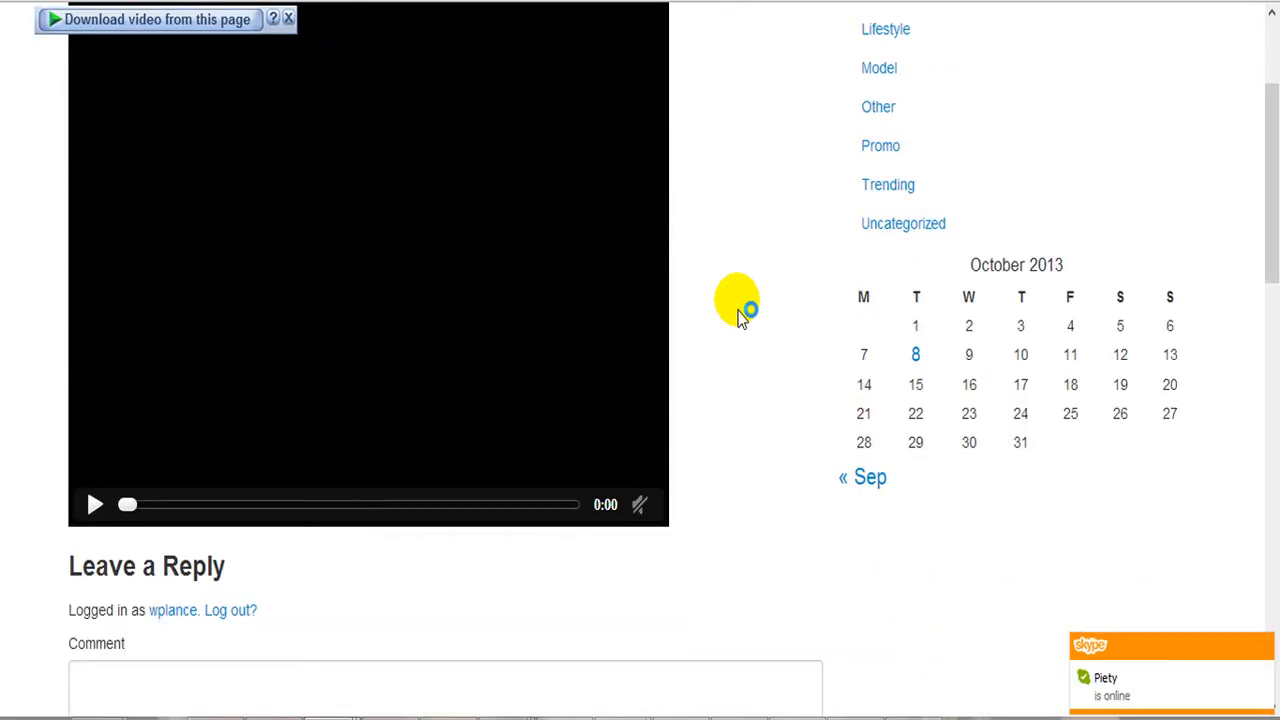
scroll(738, 302, "up", 3)
scroll(738, 302, "down", 1)
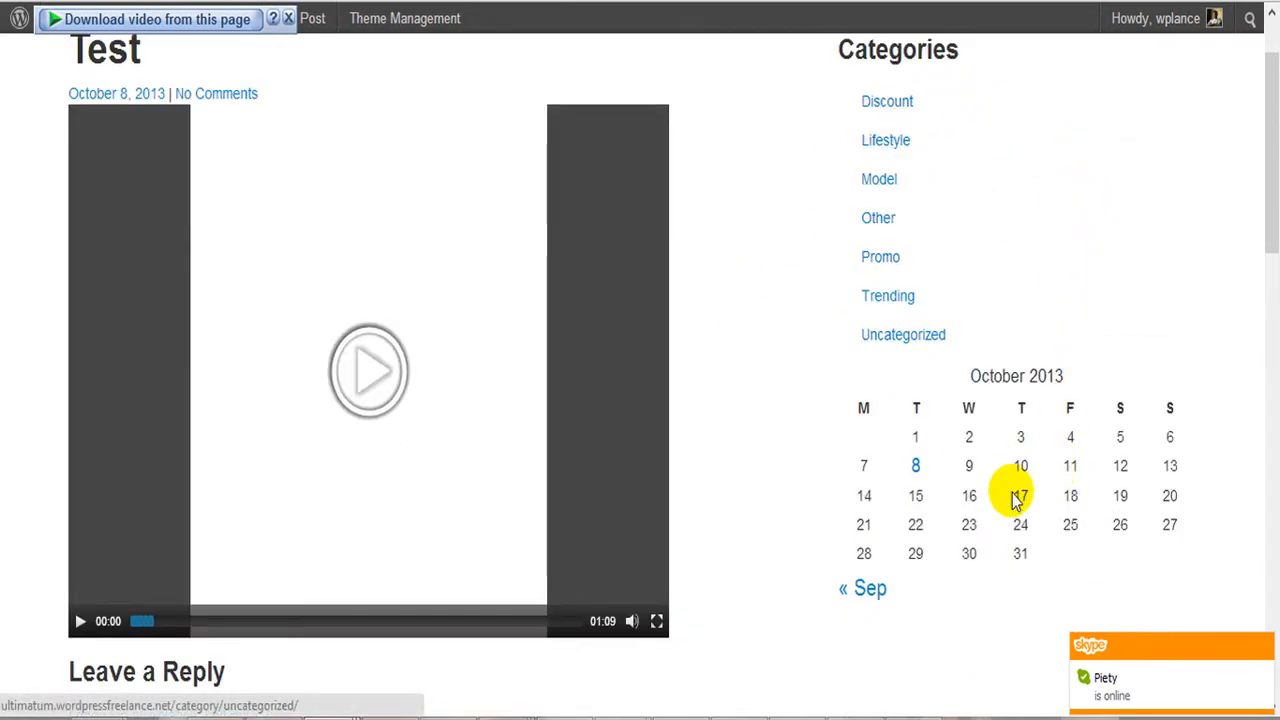
scroll(822, 516, "down", 4)
scroll(820, 517, "down", 3)
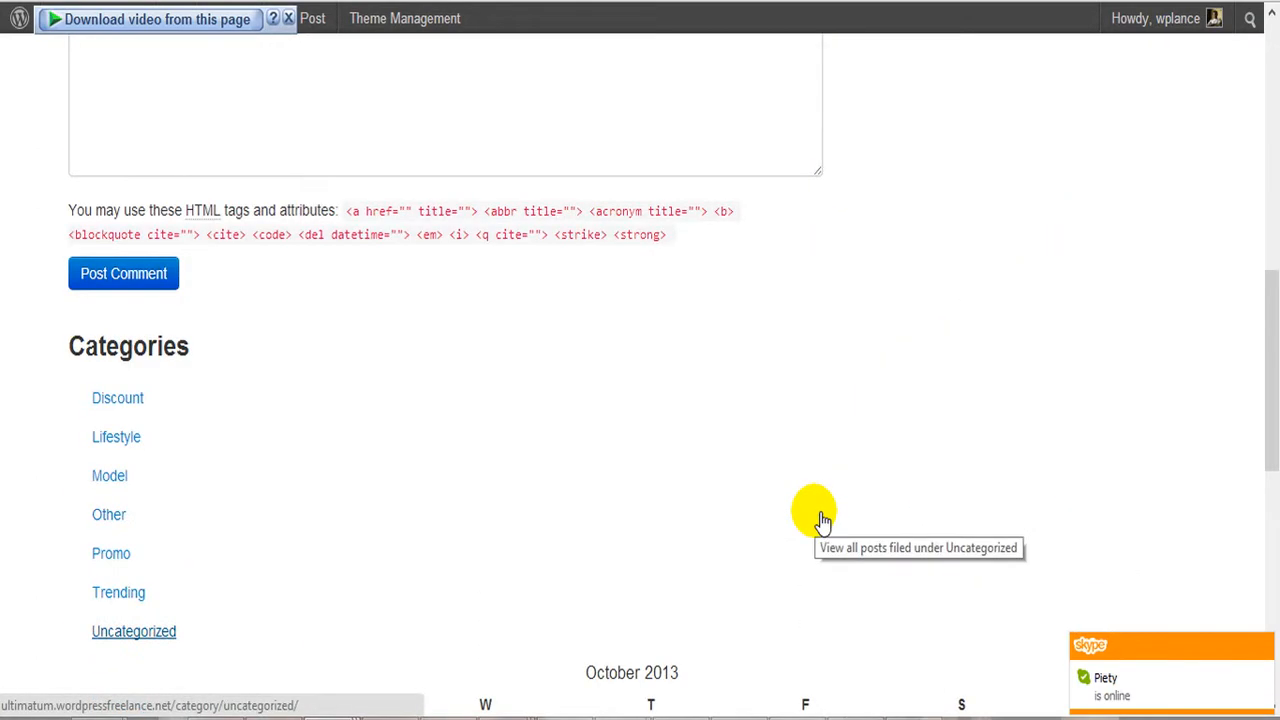
scroll(818, 518, "down", 3)
scroll(815, 518, "down", 3)
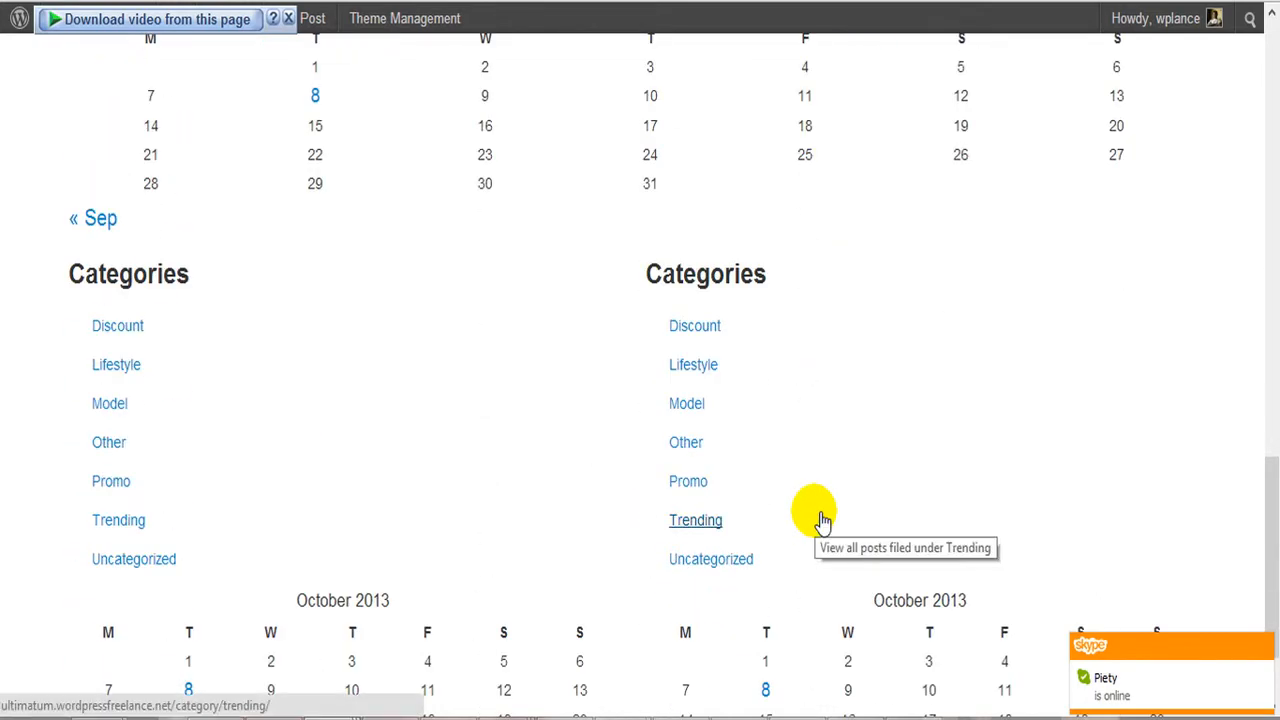
scroll(820, 519, "down", 1)
scroll(818, 519, "up", 8)
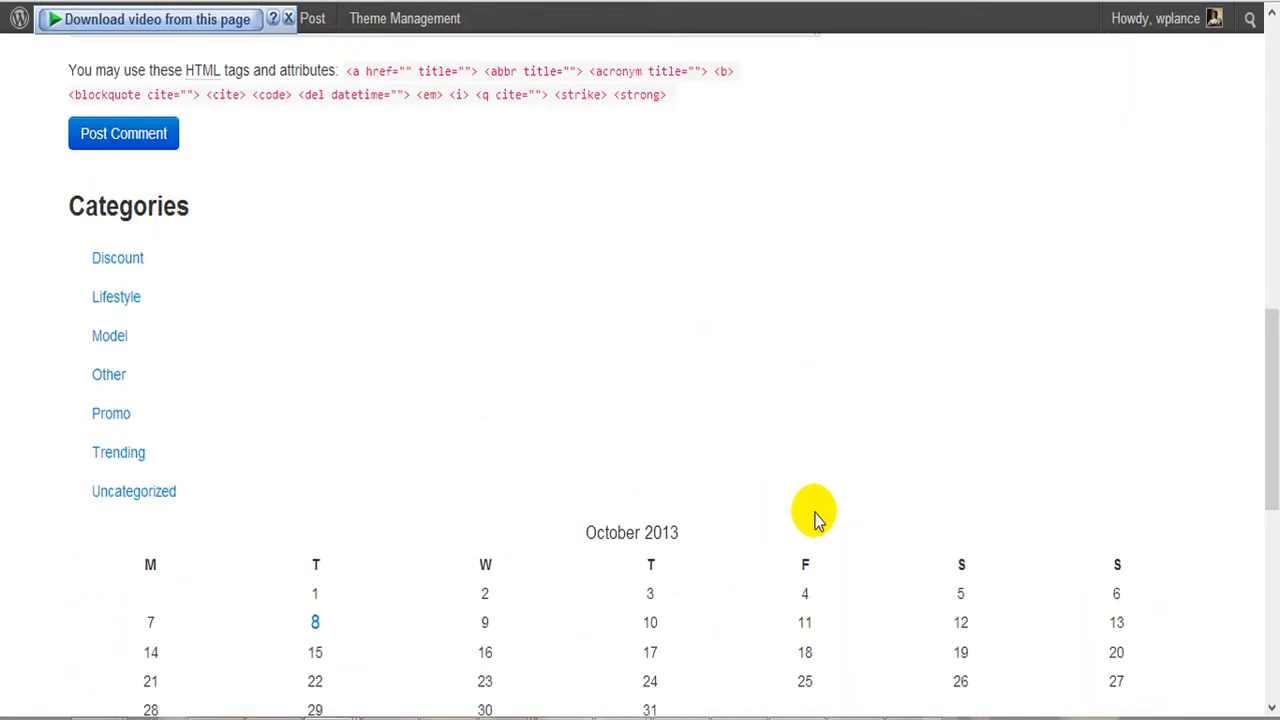
scroll(816, 517, "down", 5)
scroll(818, 518, "up", 3)
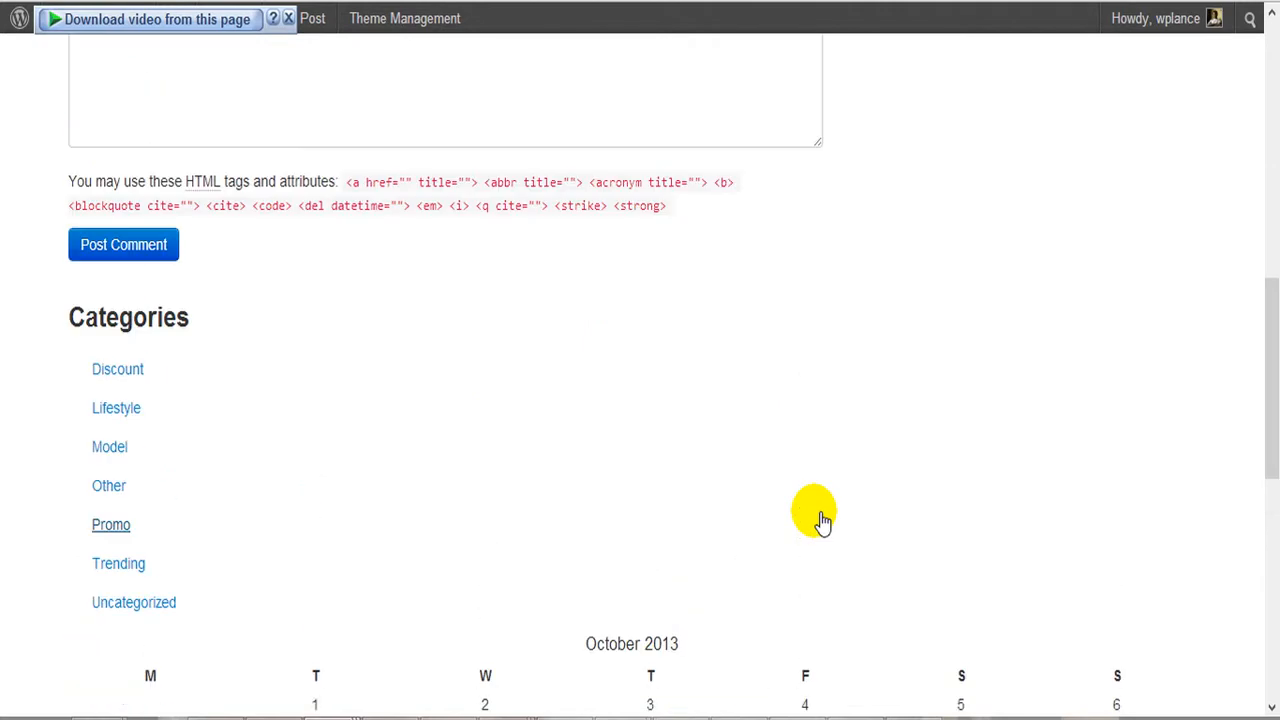
scroll(820, 520, "up", 9)
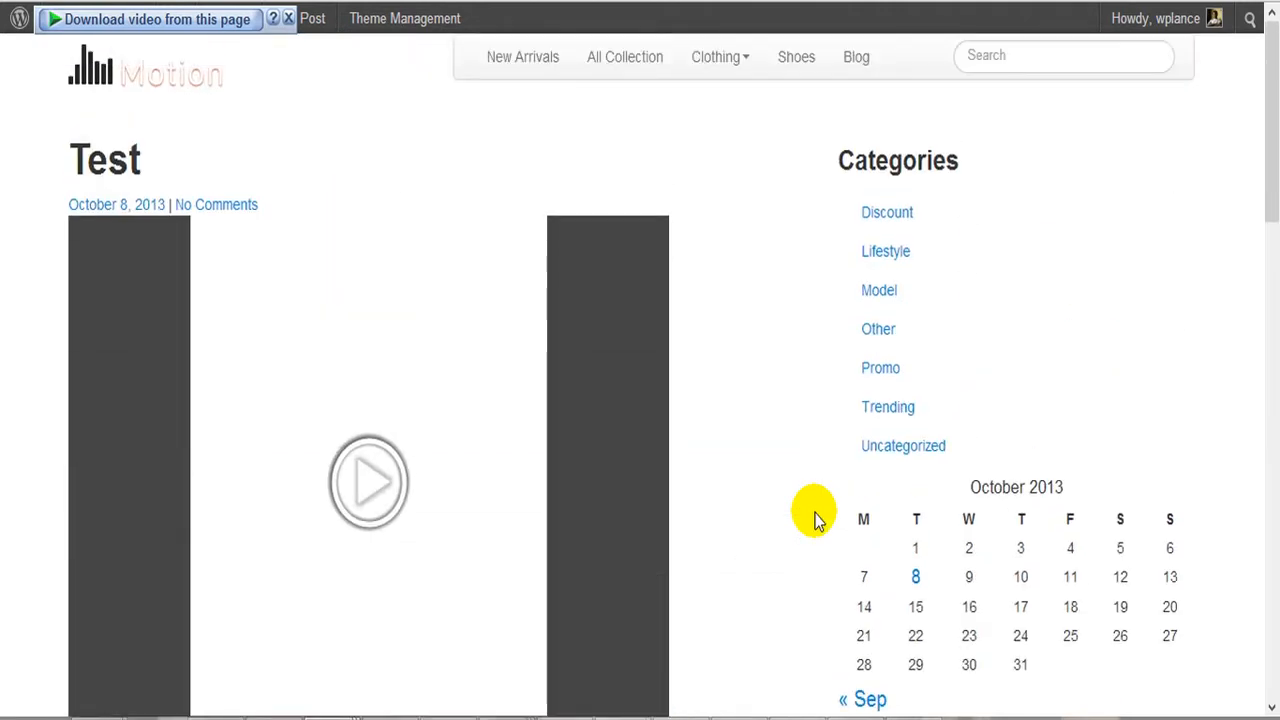
scroll(766, 392, "down", 2)
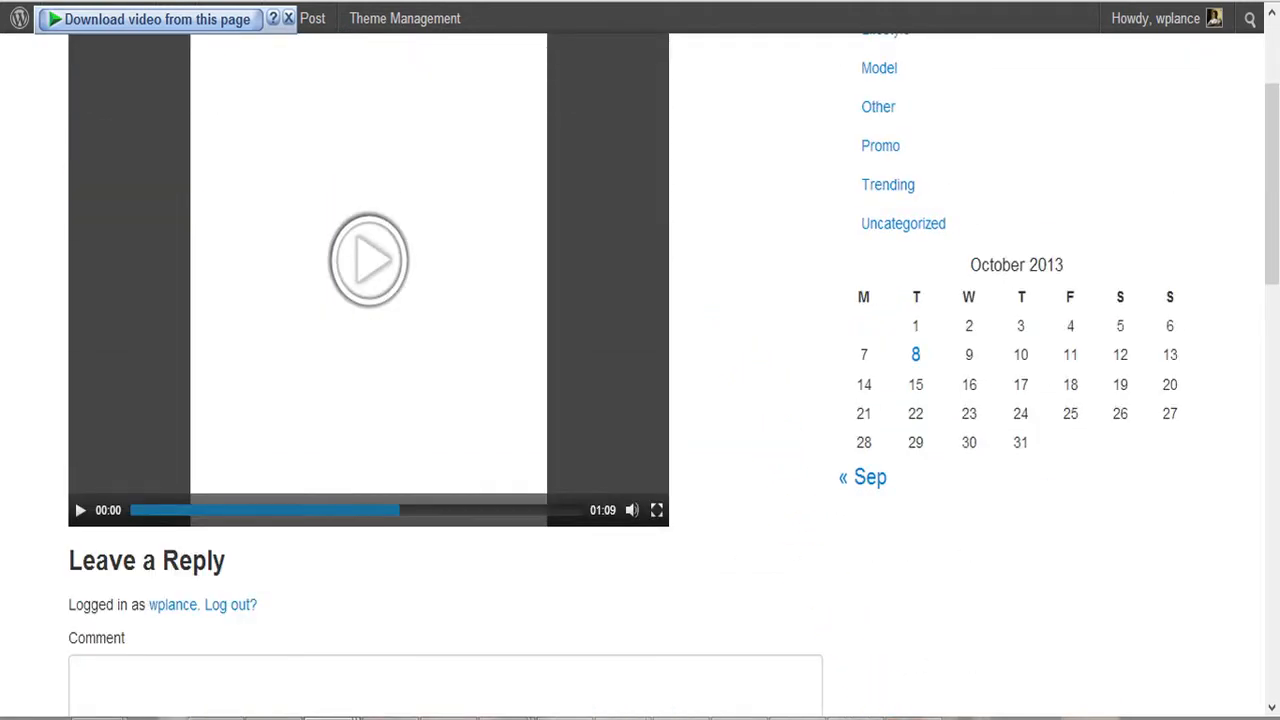
left_click(915, 718)
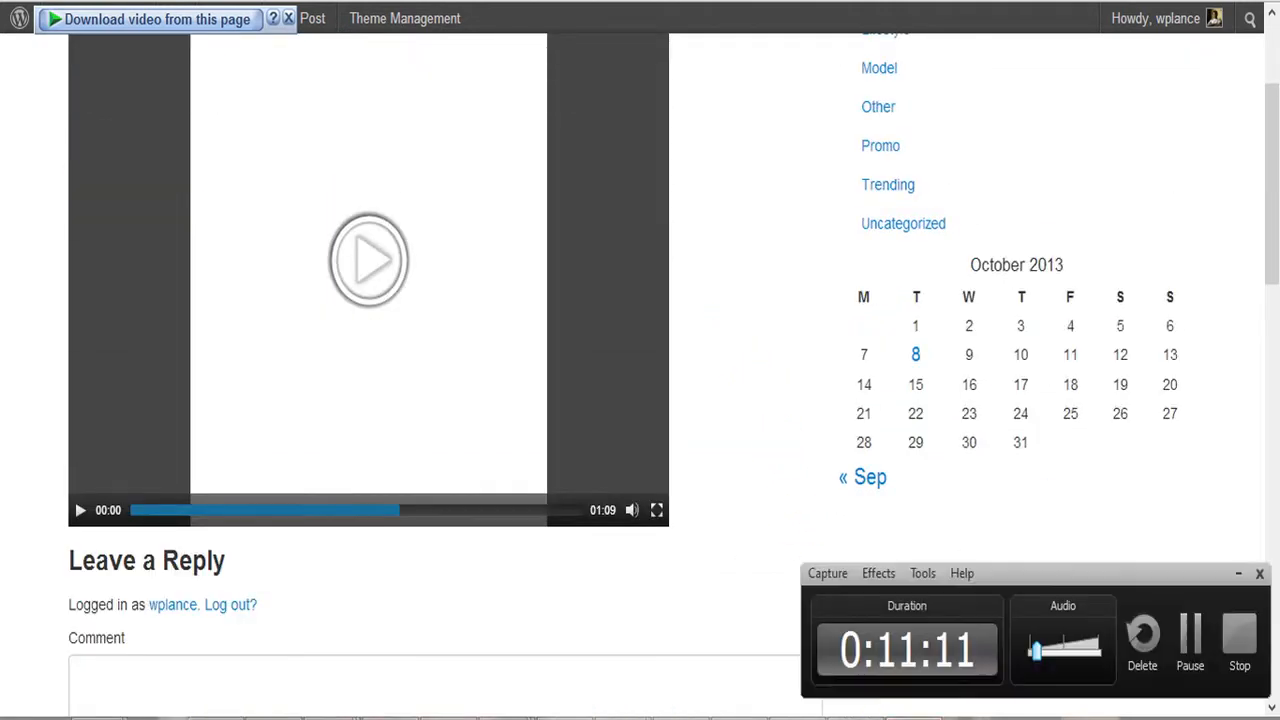
left_click(1207, 652)
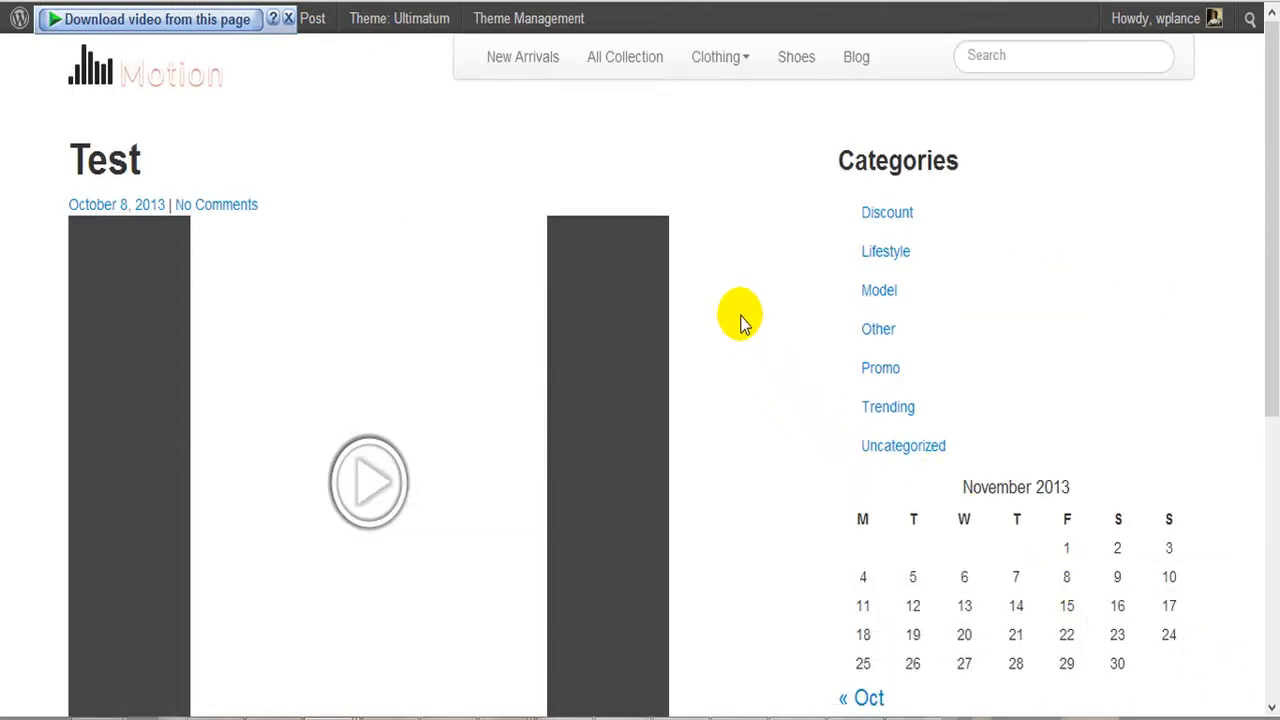
Step: Check the live Test post page again from its title down to the end of the comment form
scroll(743, 320, "down", 5)
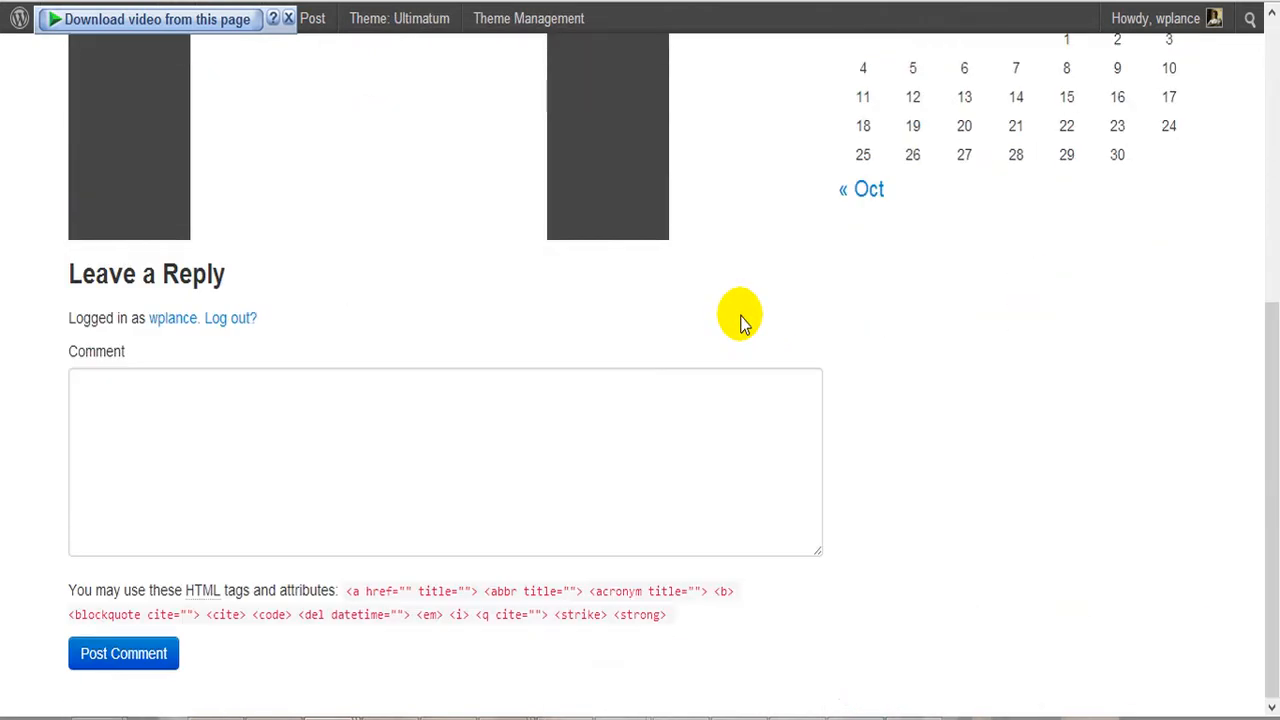
scroll(743, 320, "up", 5)
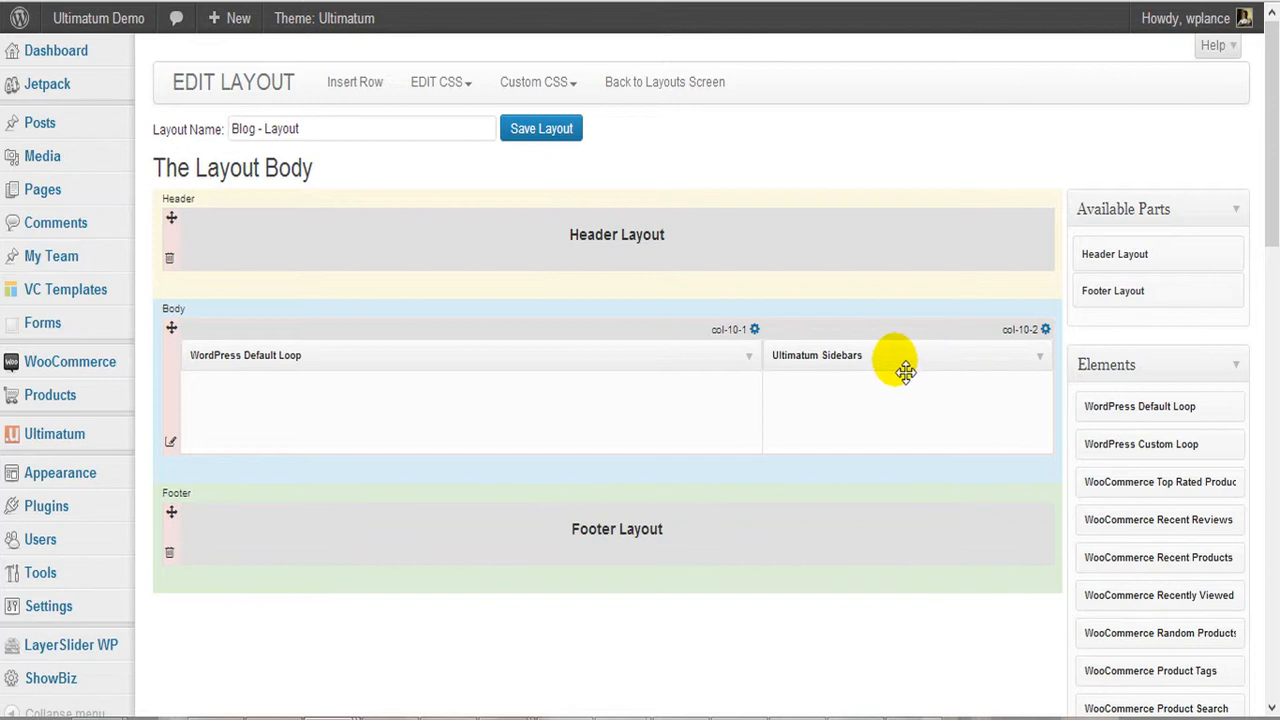
Step: Add an Ultimatum Recent Posts element below Ultimatum Sidebars in the Blog - Layout body and title it "Recent Posts"
scroll(995, 509, "down", 5)
scroll(995, 509, "up", 5)
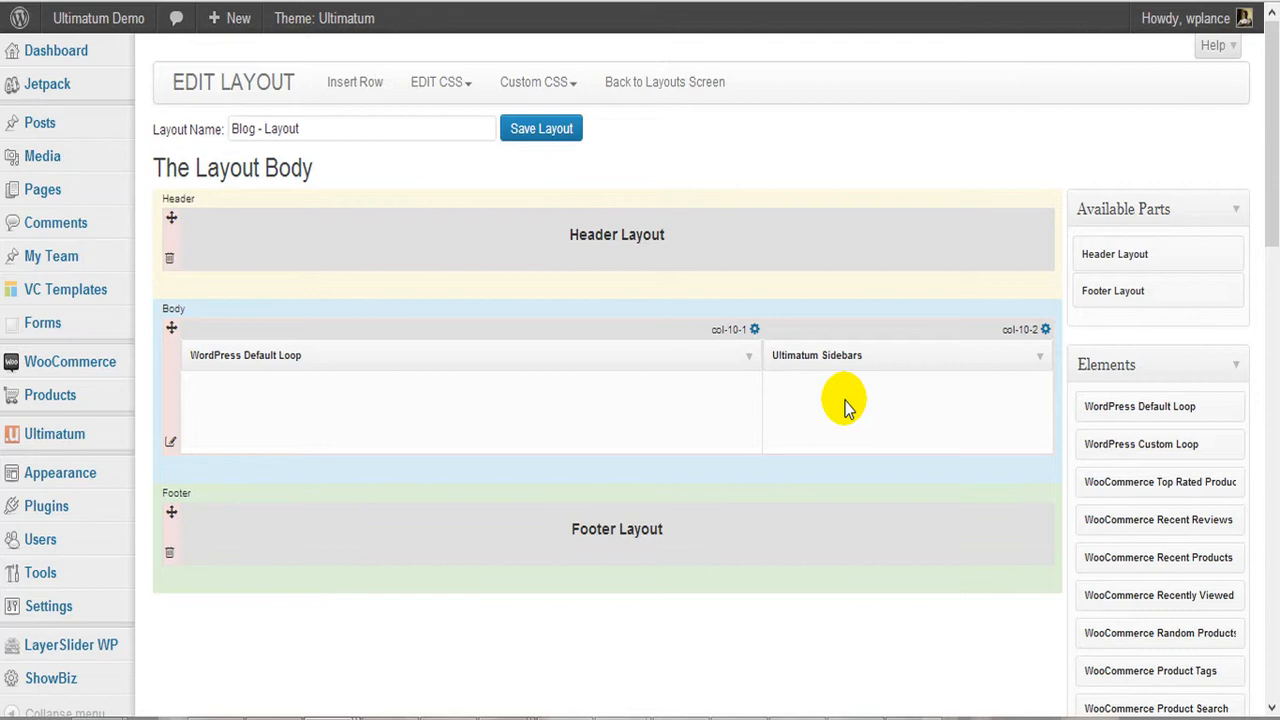
scroll(845, 405, "down", 7)
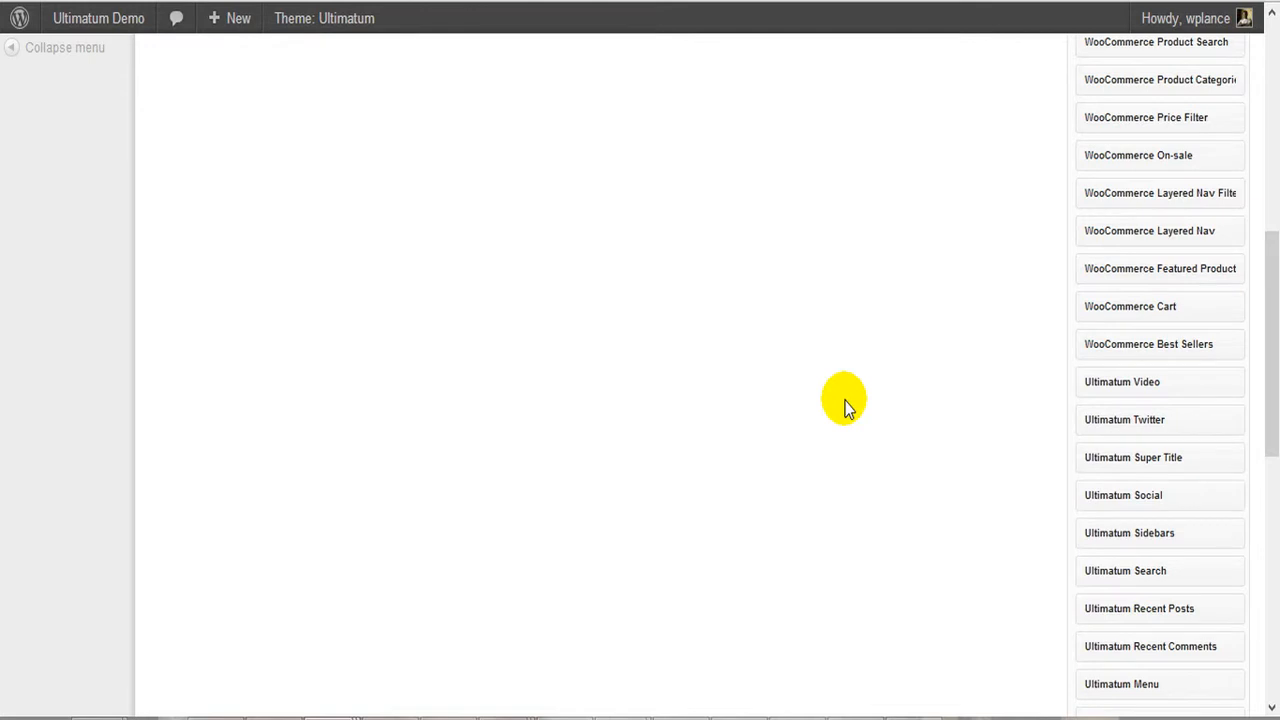
scroll(845, 405, "down", 1)
left_click_drag(1156, 496, 880, 245)
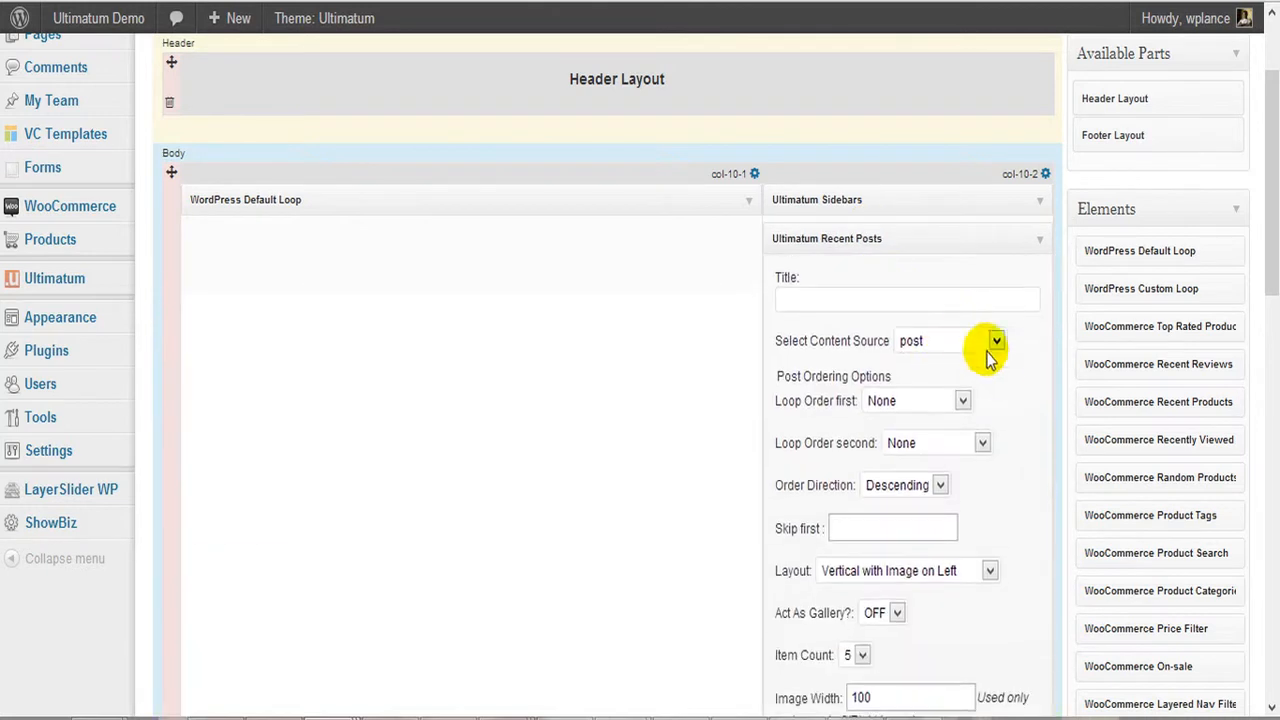
left_click(861, 305)
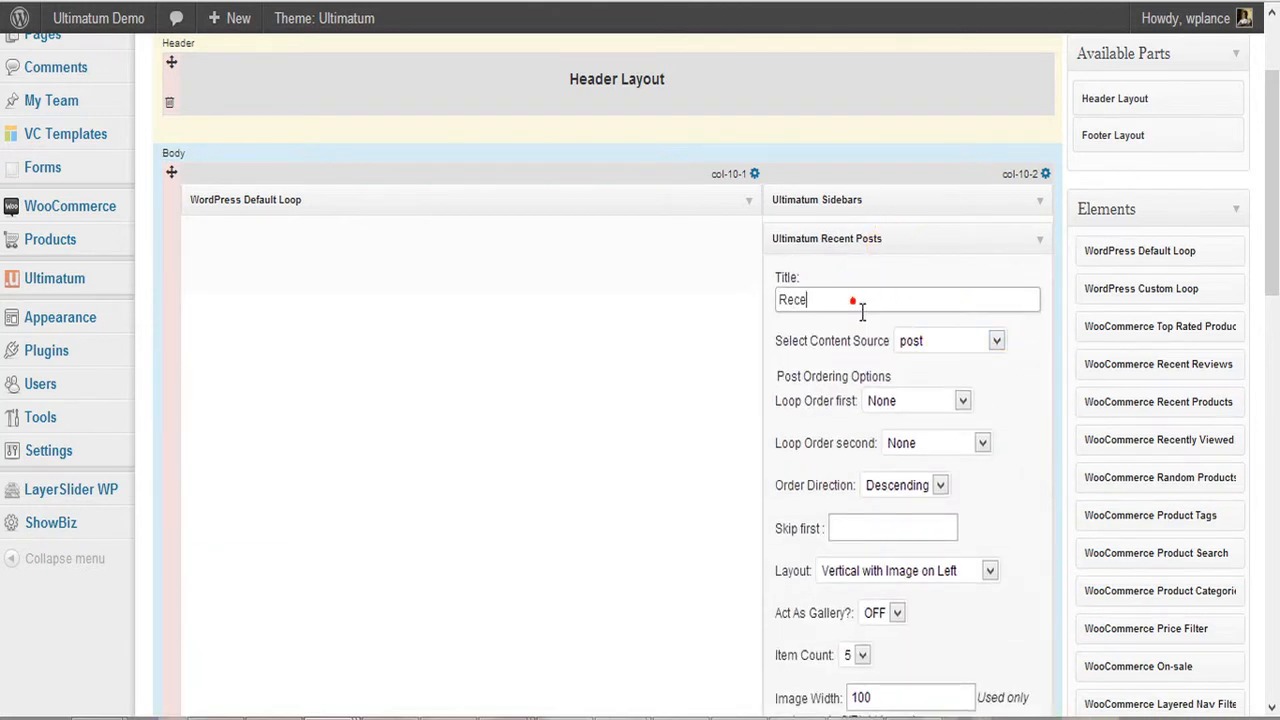
type("Recent Posts")
Step: Turn on Act As Gallery for the Recent Posts element, keeping the post source and Vertical with Image on Left layout, and save it
left_click(1003, 352)
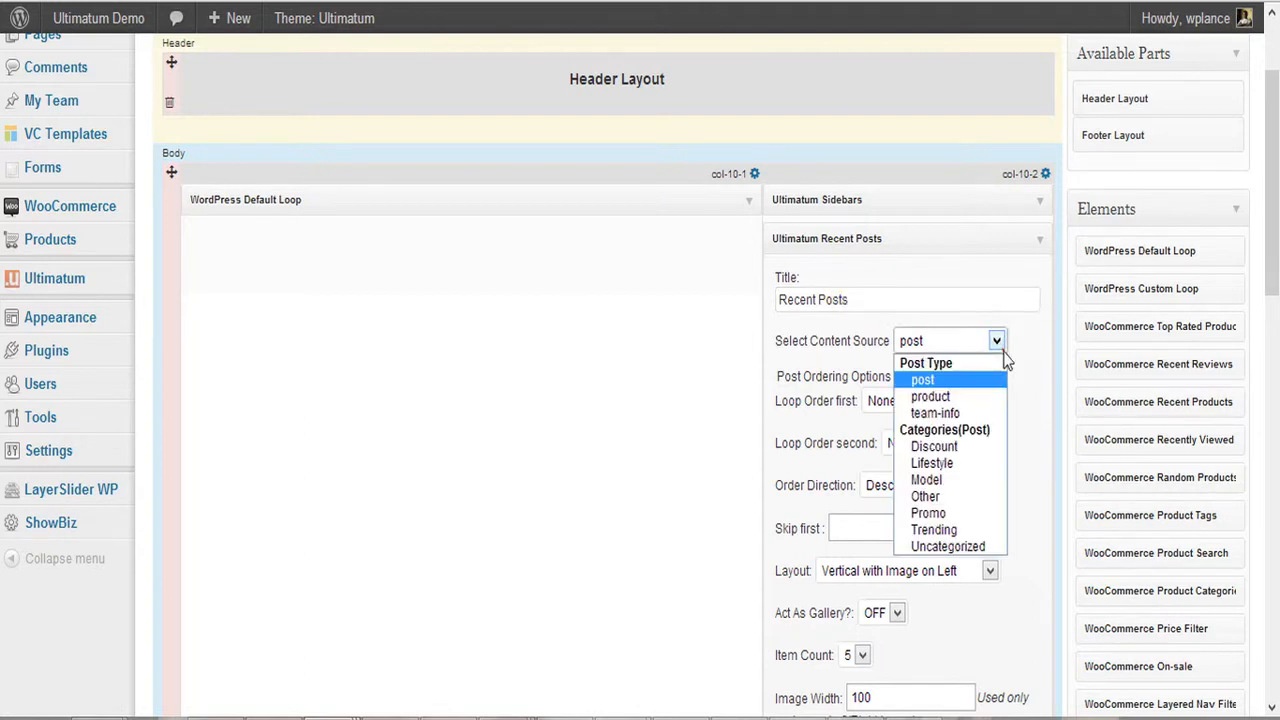
left_click(1005, 360)
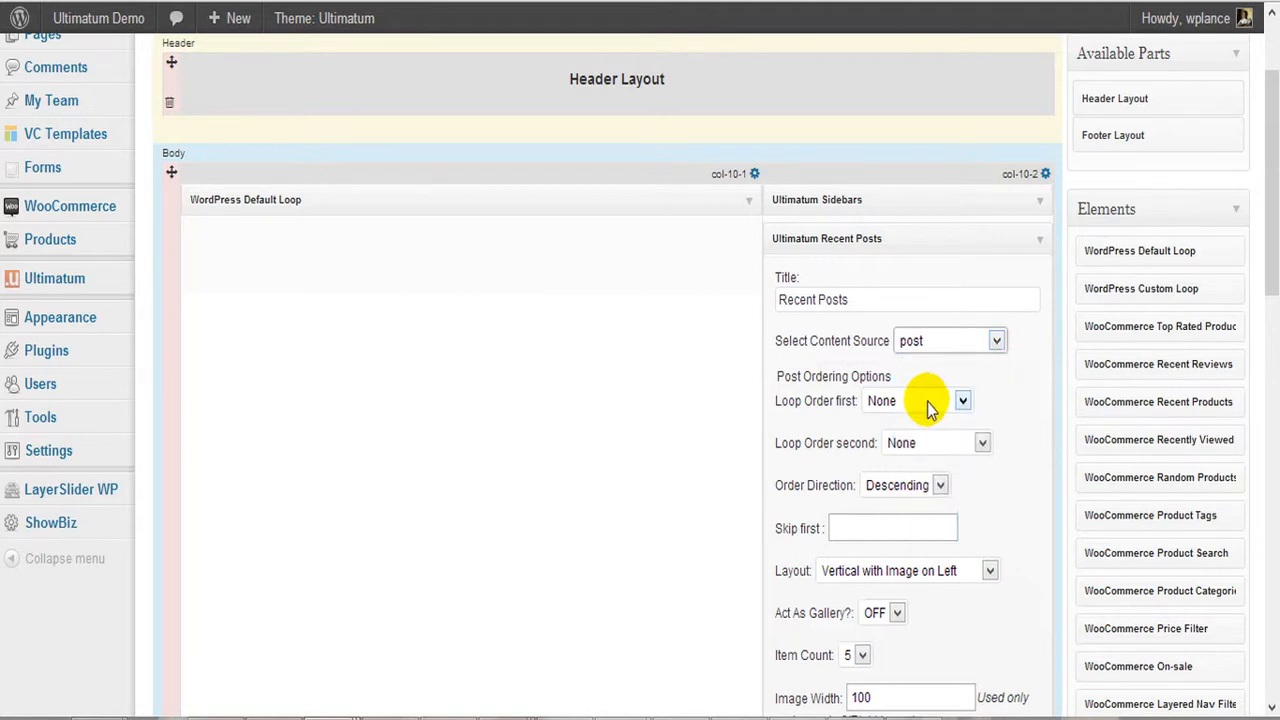
scroll(1000, 508, "down", 1)
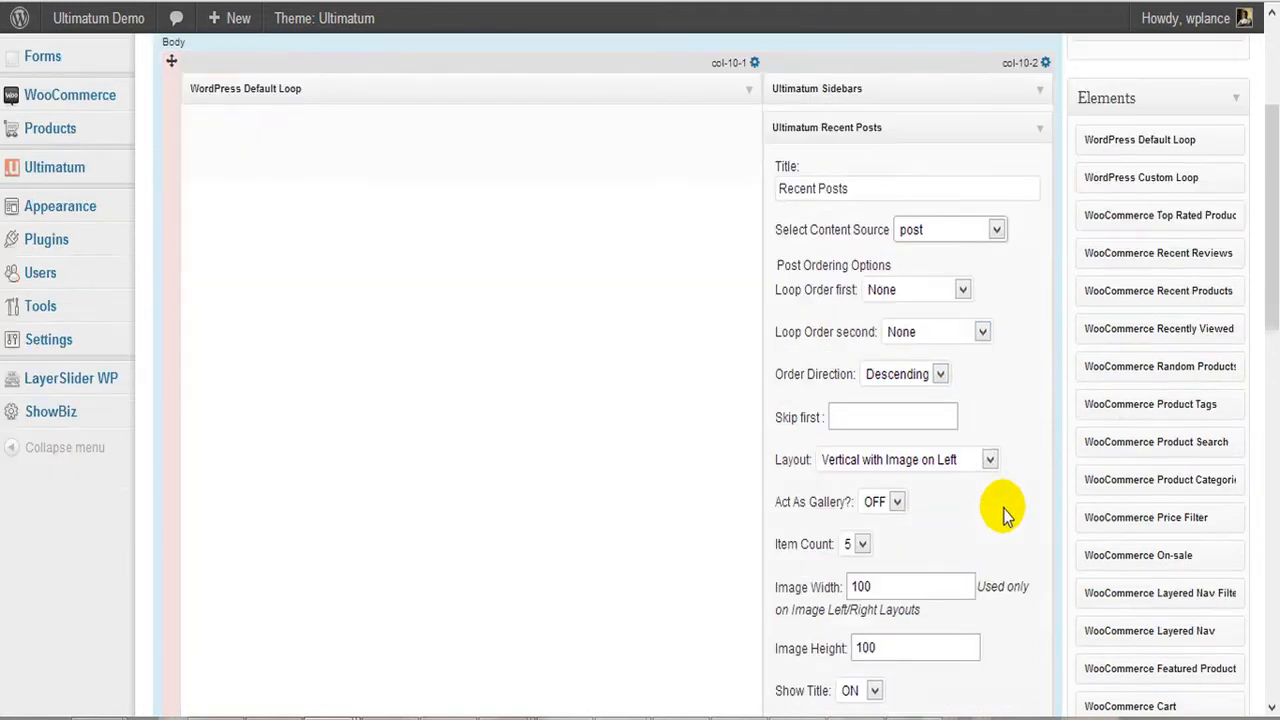
left_click(913, 464)
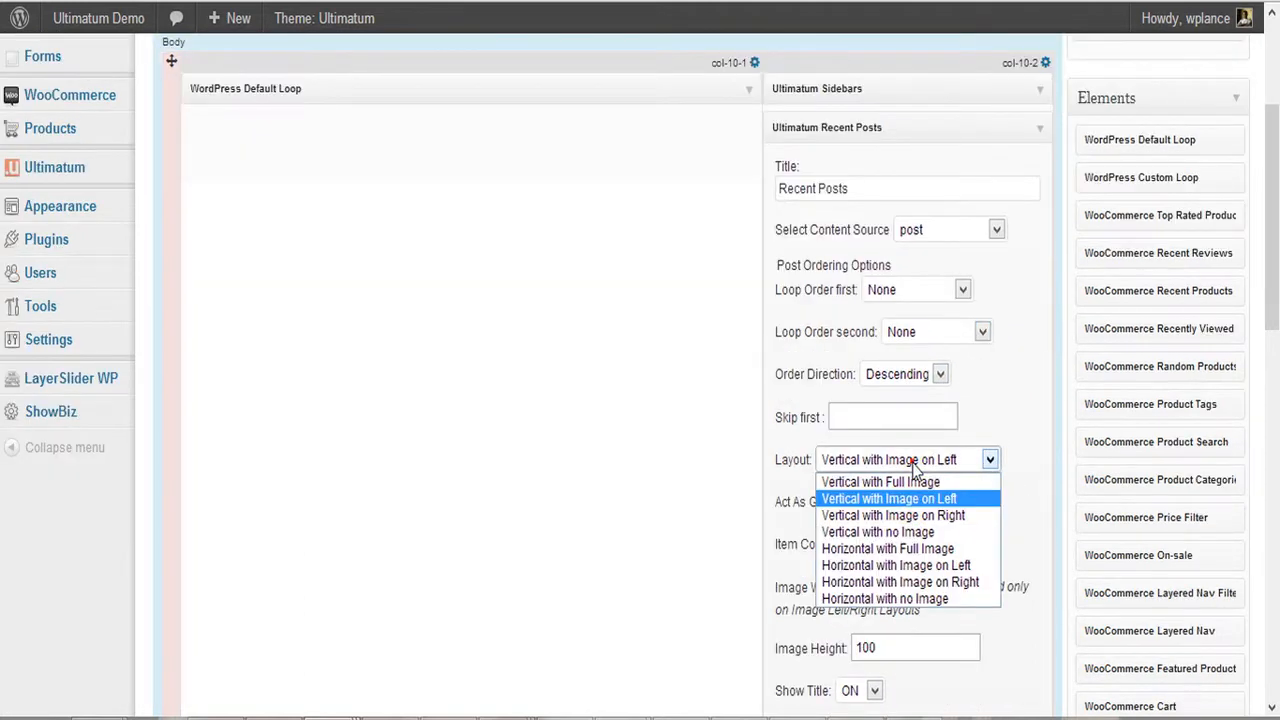
left_click(913, 466)
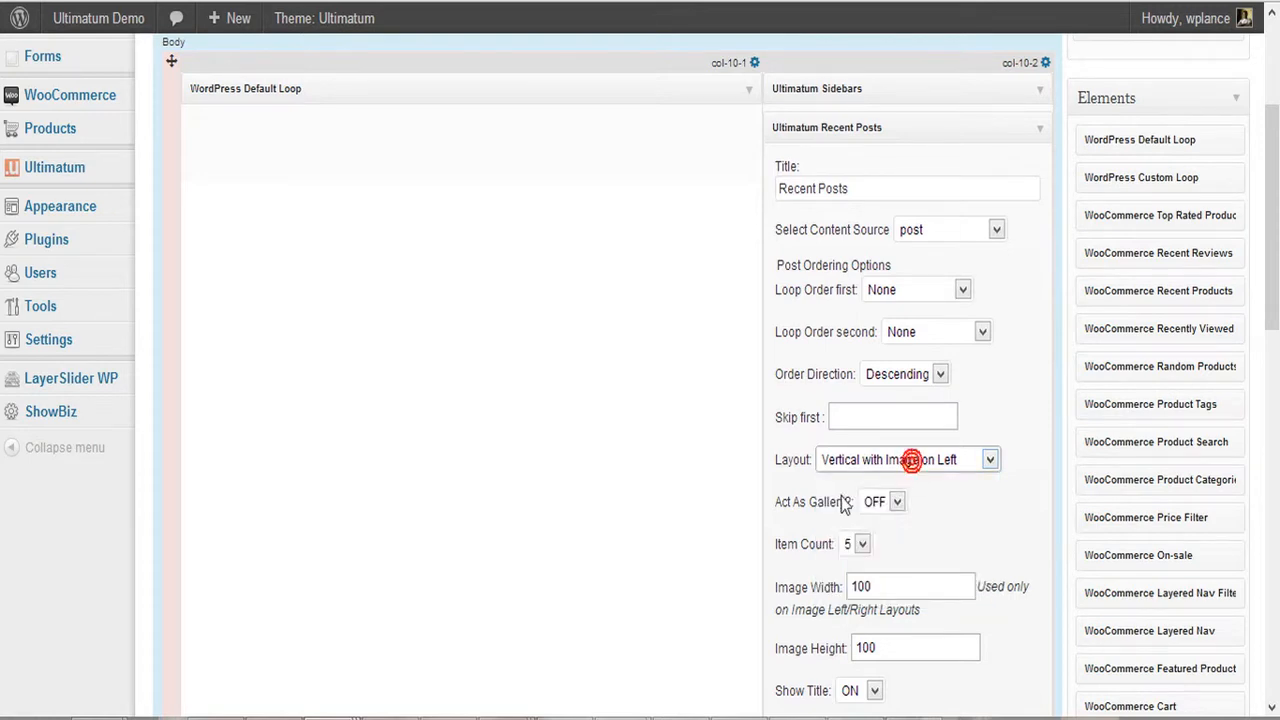
left_click(896, 503)
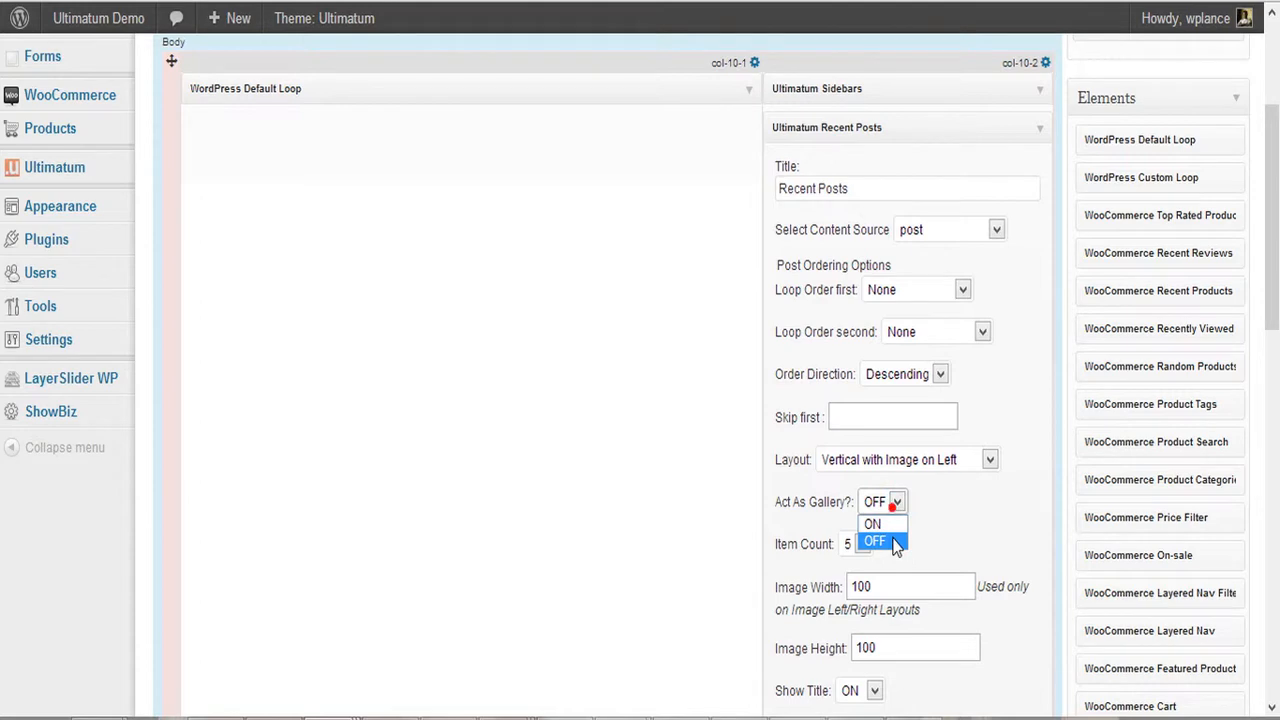
left_click(893, 525)
scroll(975, 534, "down", 2)
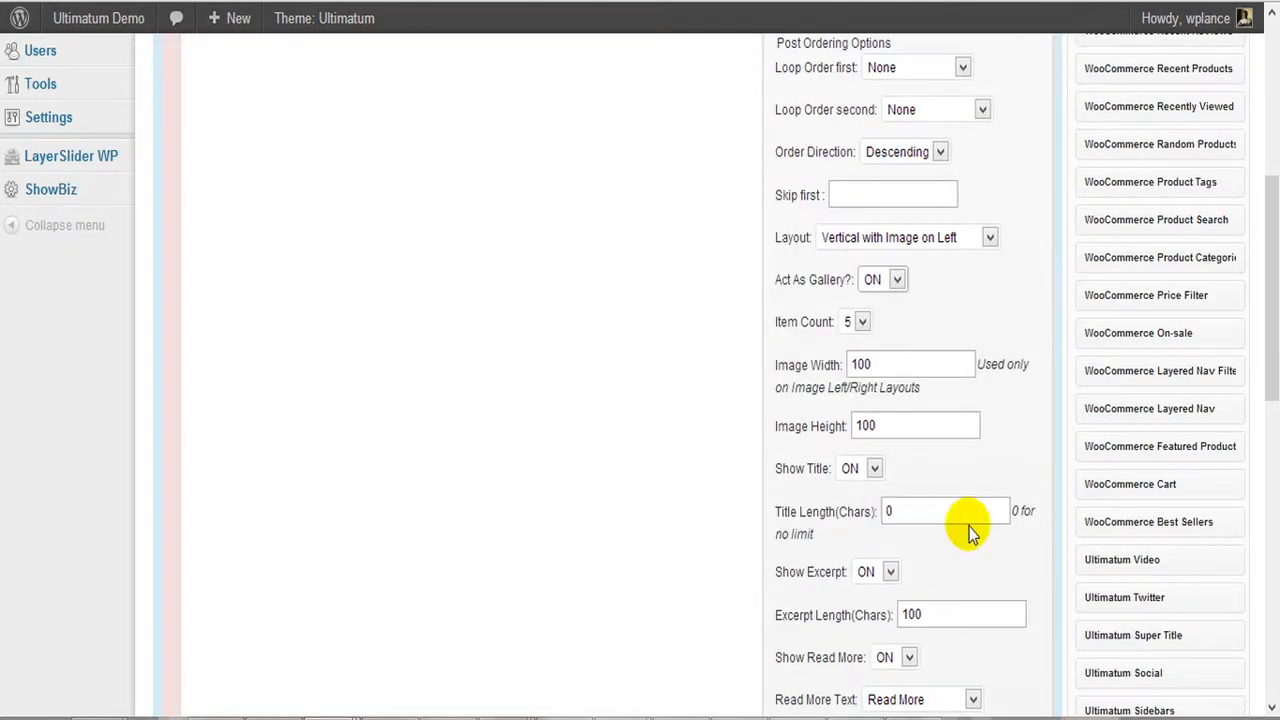
scroll(840, 551, "down", 1)
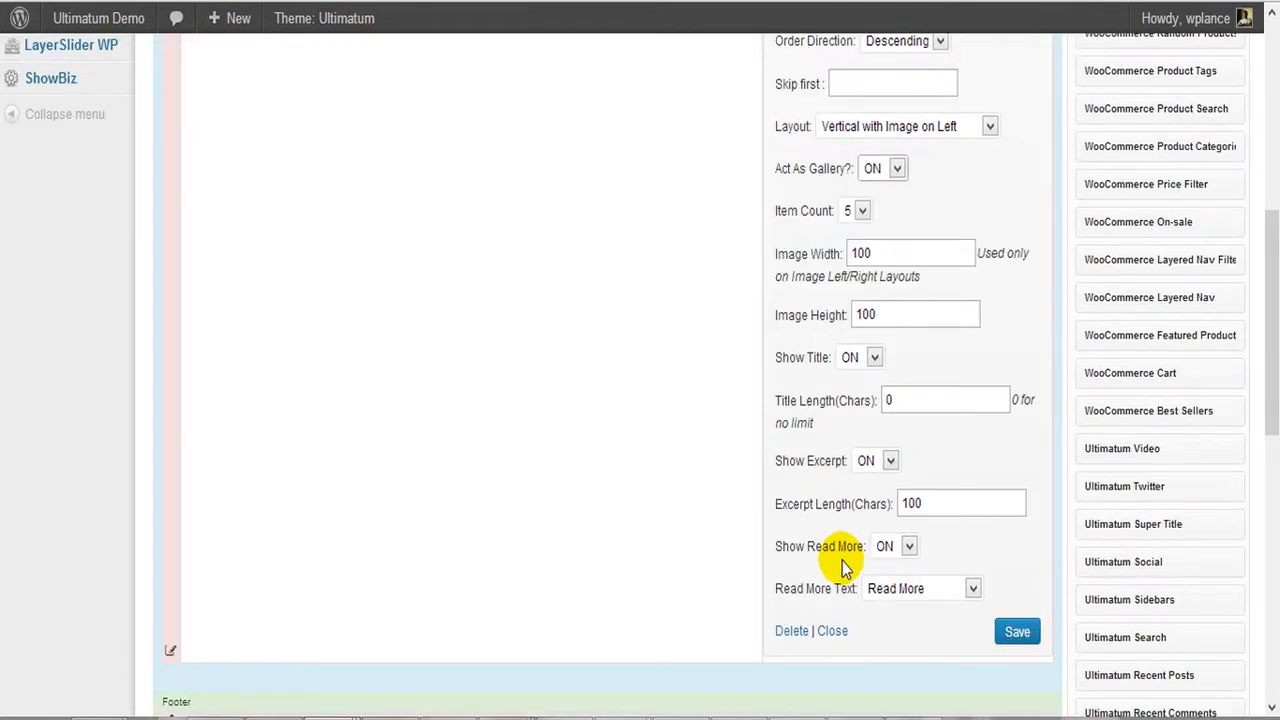
left_click(1018, 631)
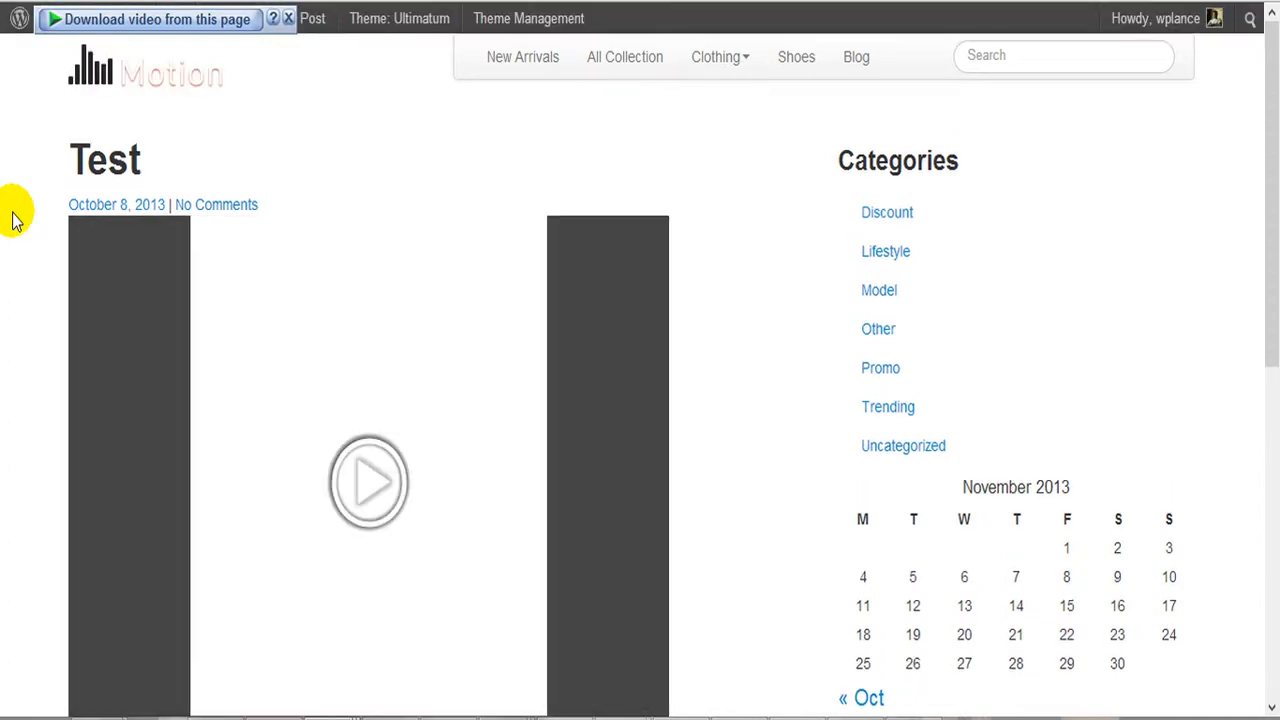
Step: Examine the live Test post page for the Recent Posts list below the categories and calendar, comparing it with the element's settings
scroll(12, 218, "down", 5)
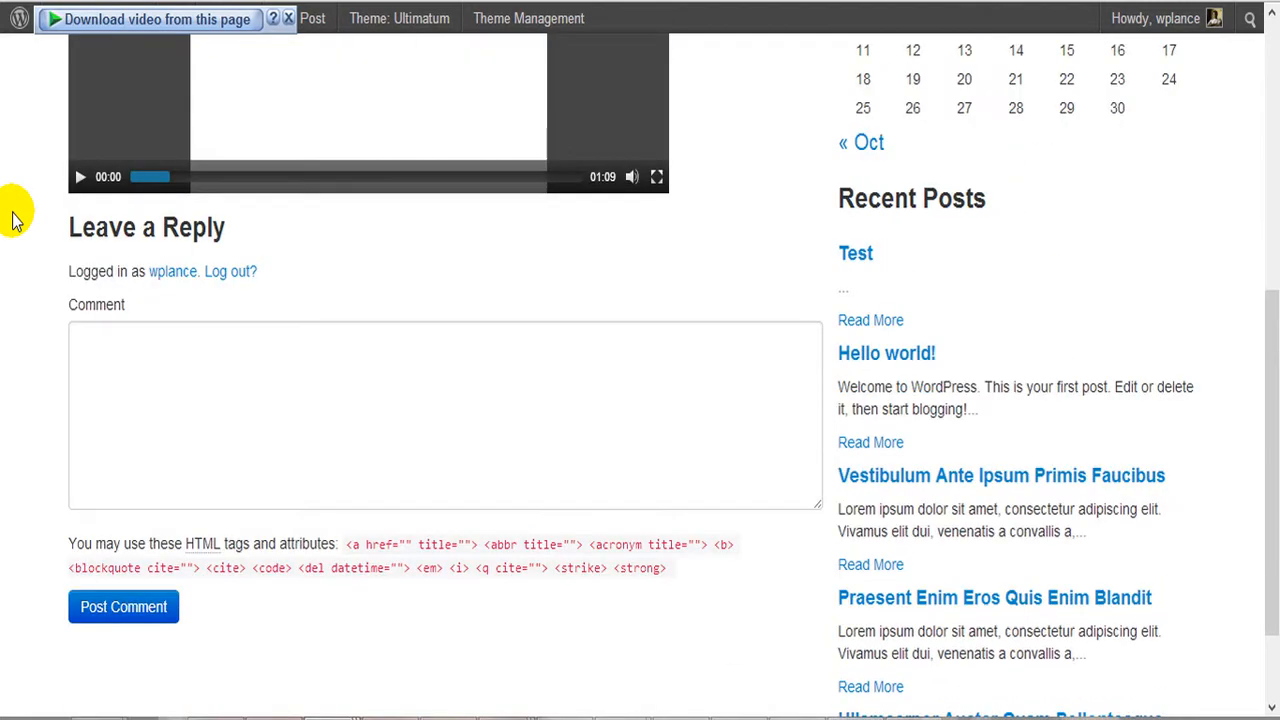
scroll(880, 370, "down", 1)
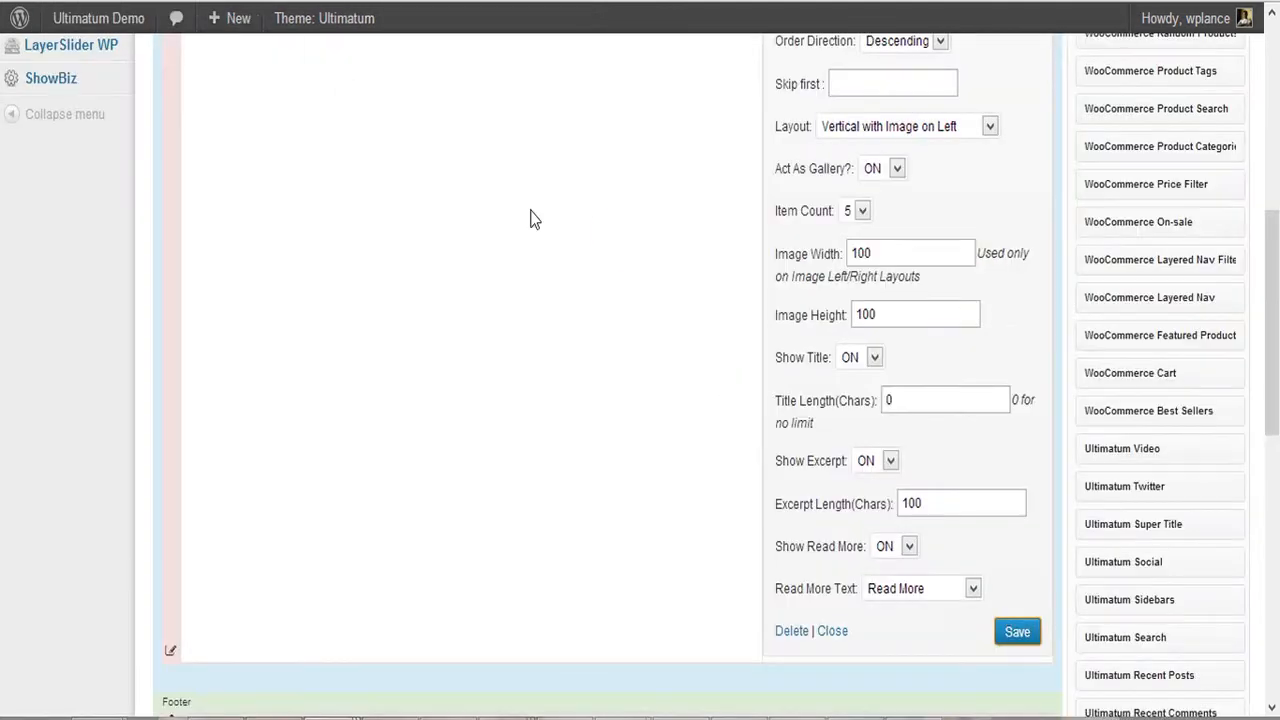
scroll(837, 349, "up", 3)
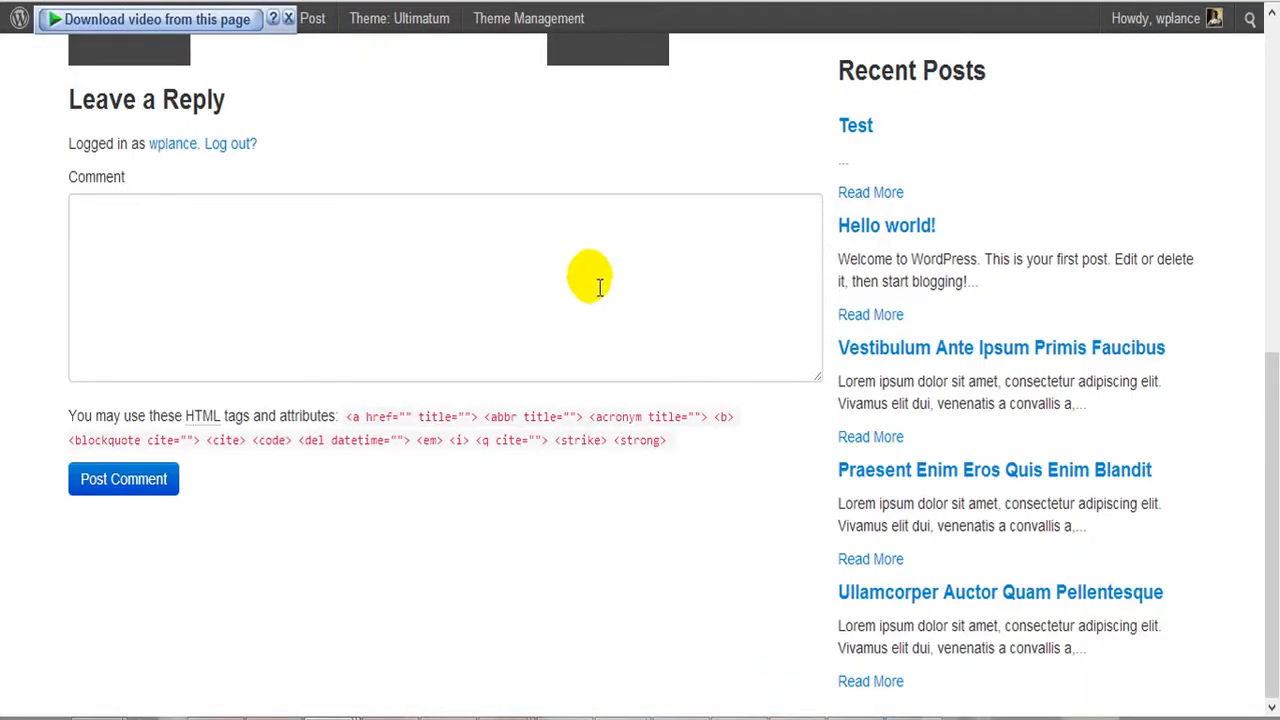
scroll(600, 414, "up", 5)
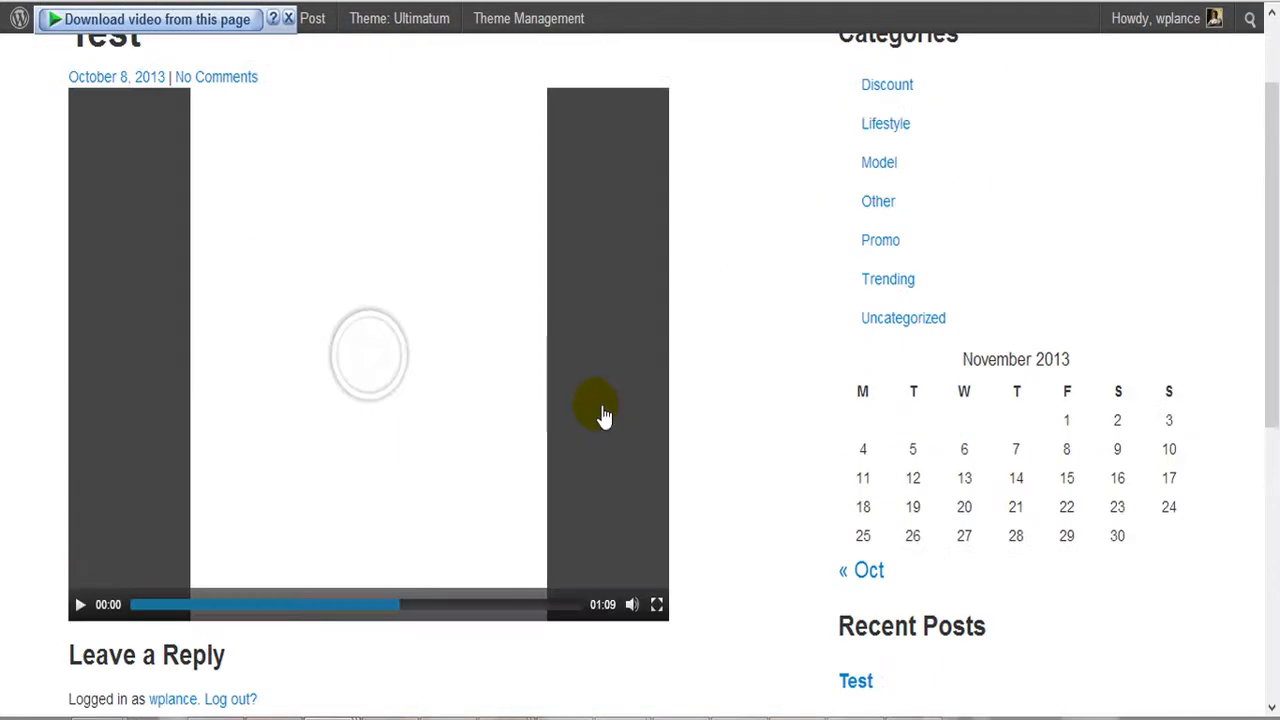
scroll(598, 414, "down", 5)
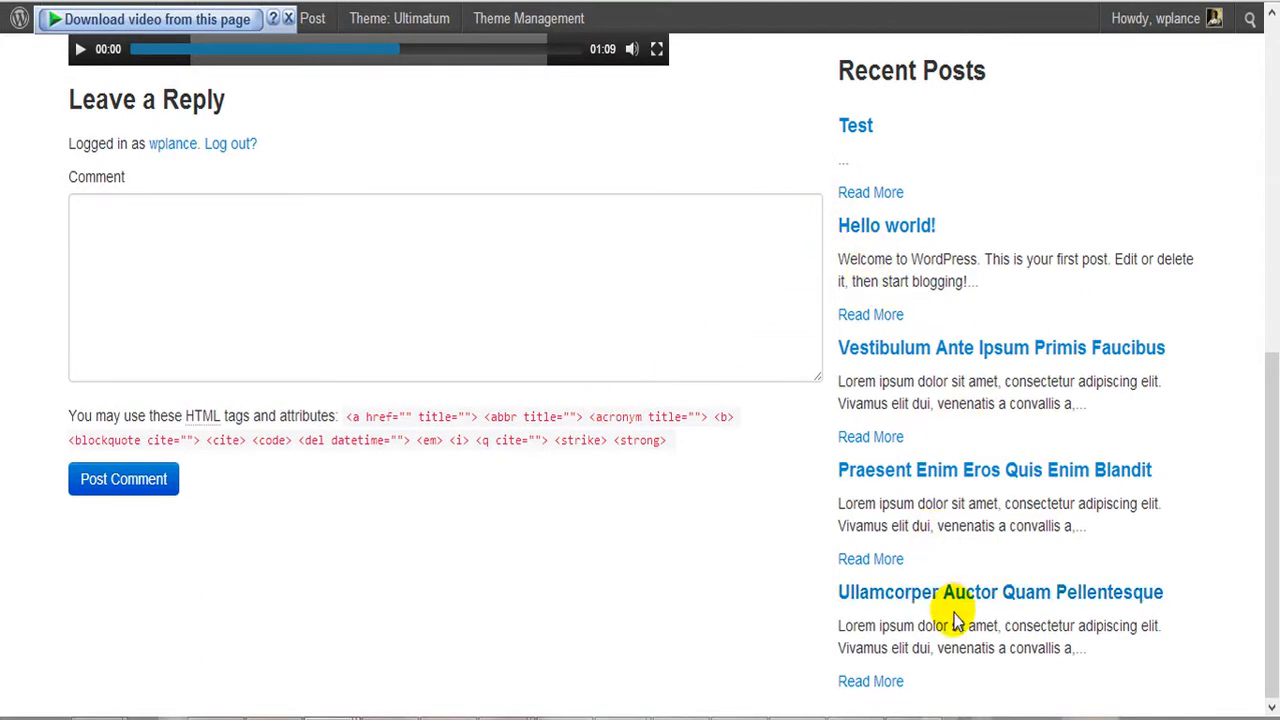
scroll(914, 445, "up", 5)
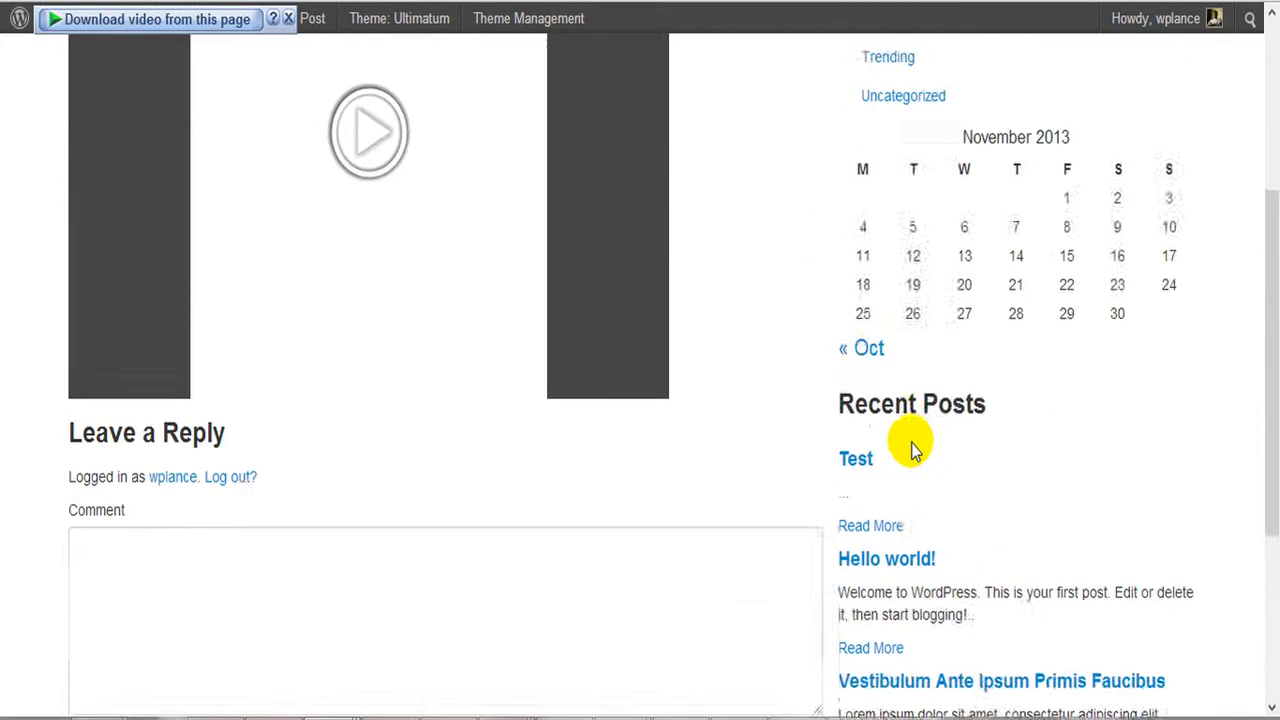
scroll(912, 450, "down", 5)
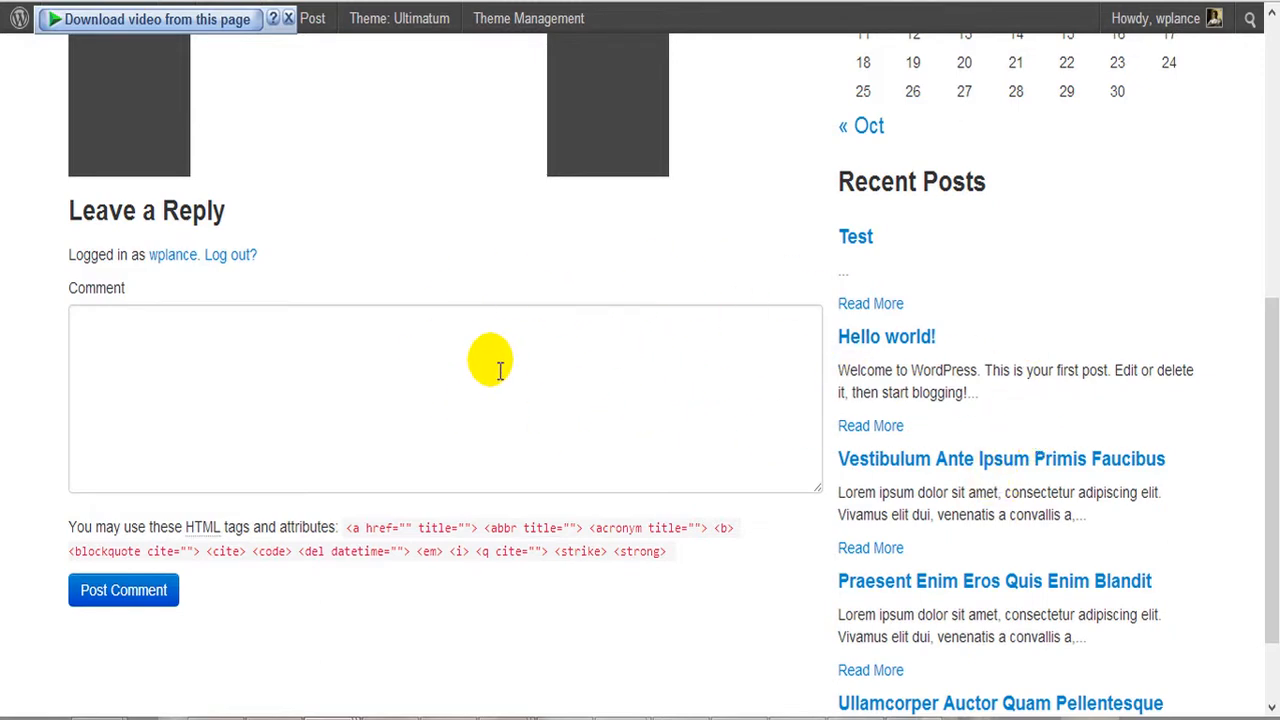
scroll(1114, 429, "up", 8)
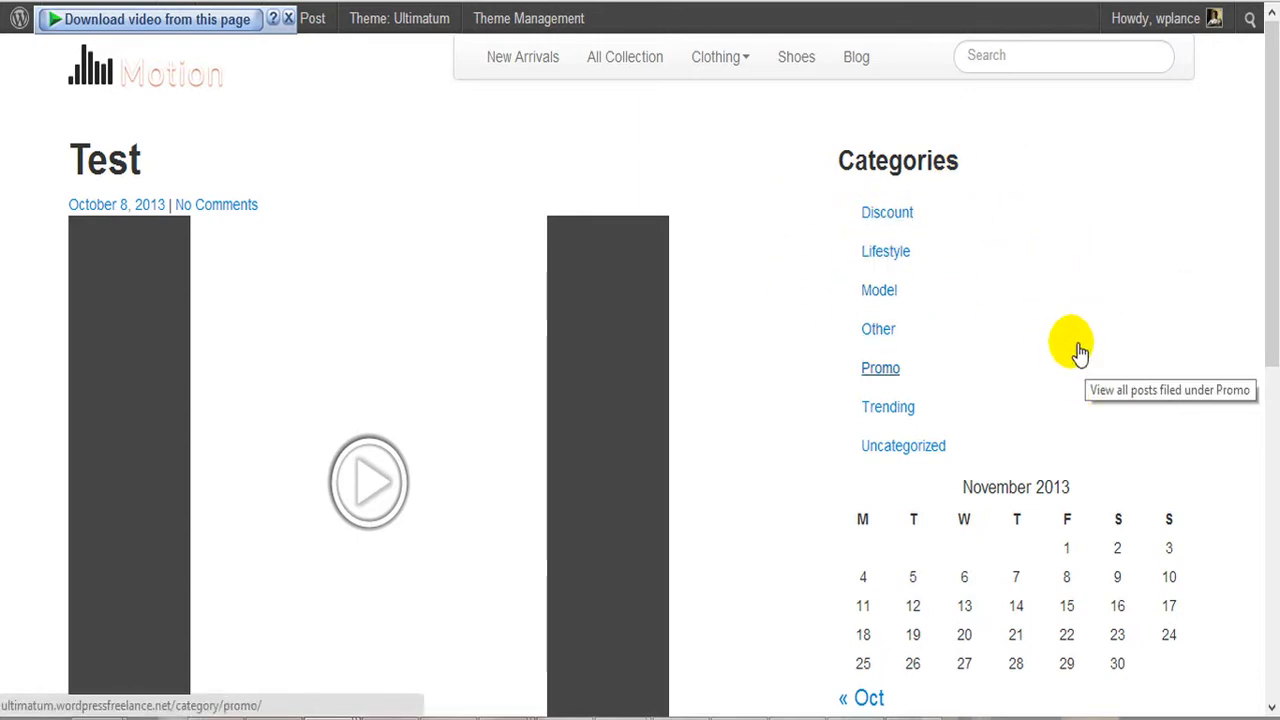
scroll(1097, 388, "down", 3)
scroll(1097, 388, "down", 3)
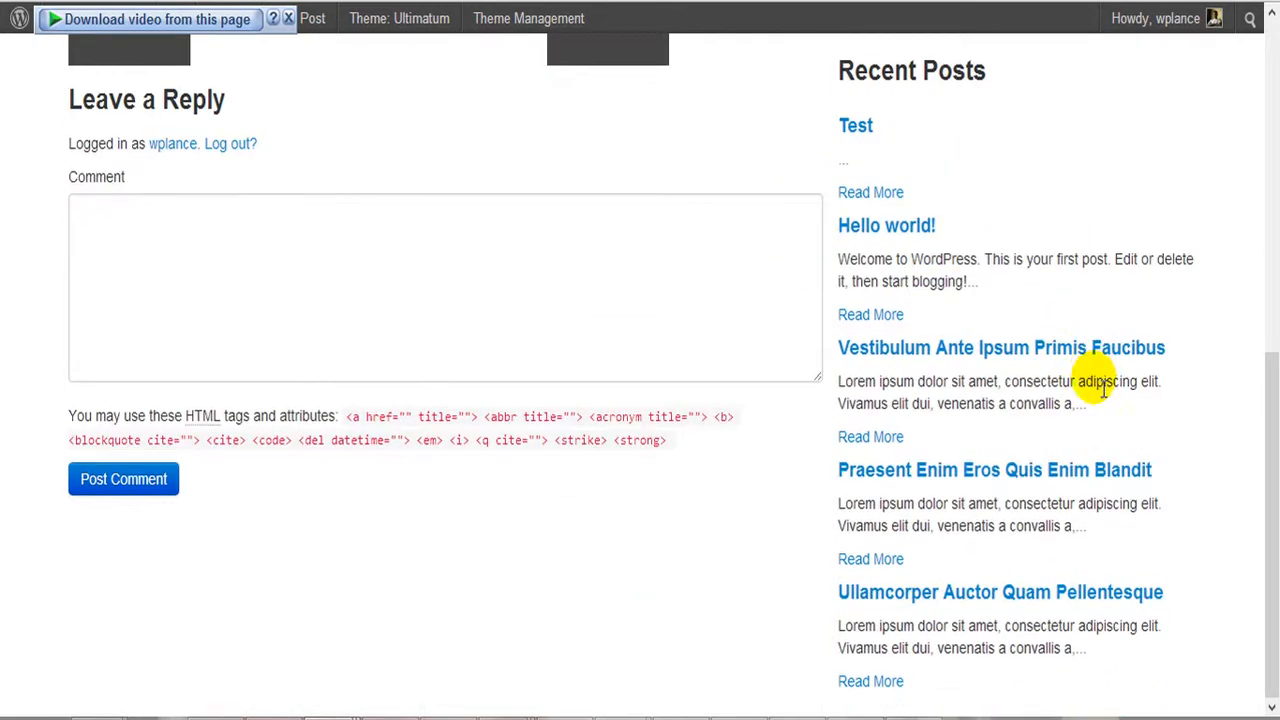
scroll(1097, 386, "up", 7)
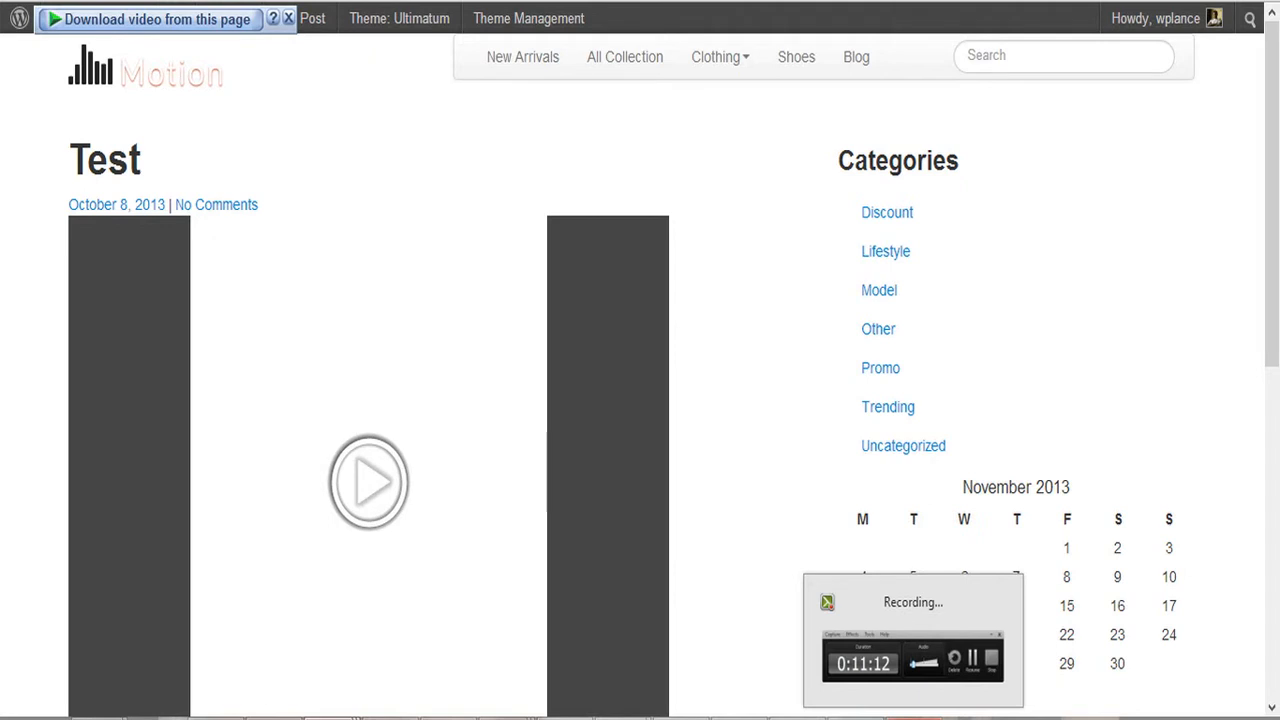
left_click(914, 718)
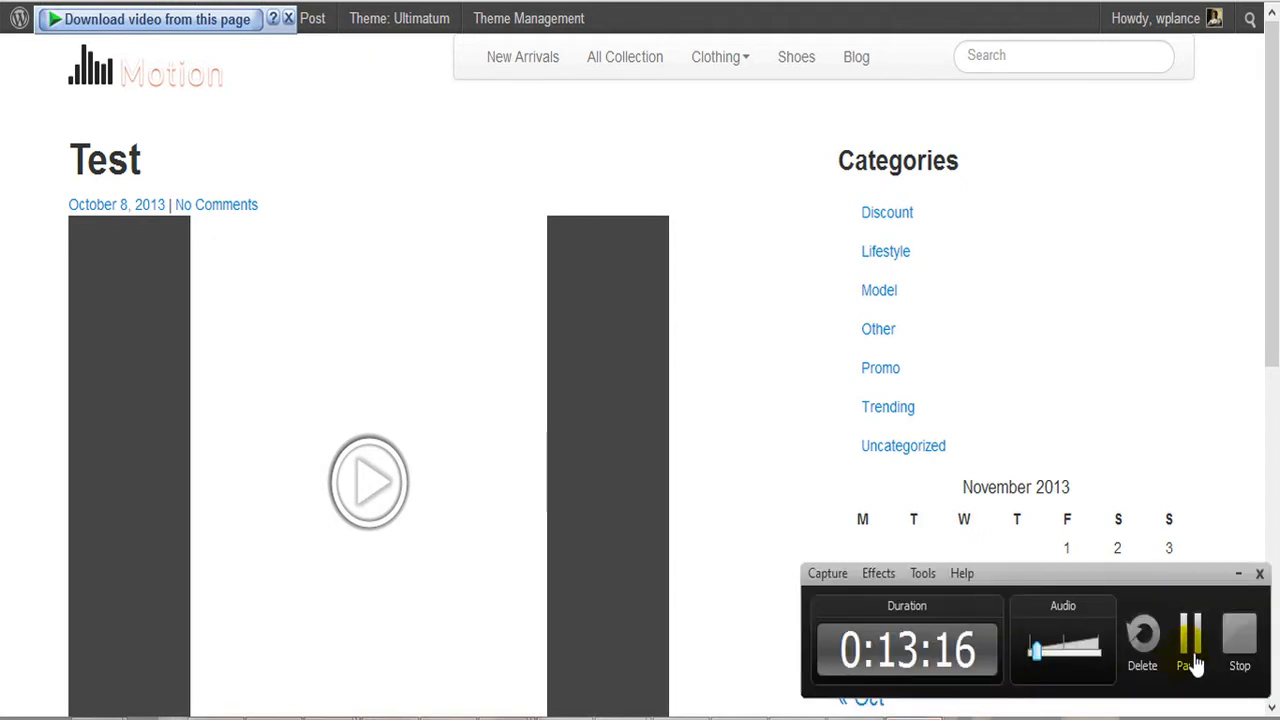